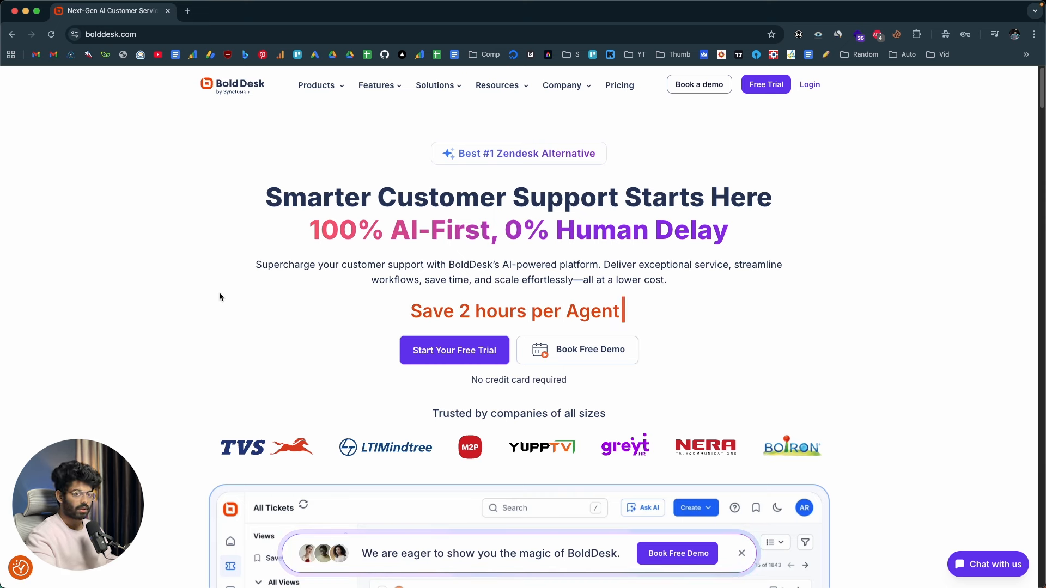
Examine the BoldDesk homepage, including its AI features, customer testimonials and the comparison with traditional help desks
scroll(219, 294, down, 3)
scroll(220, 295, down, 20)
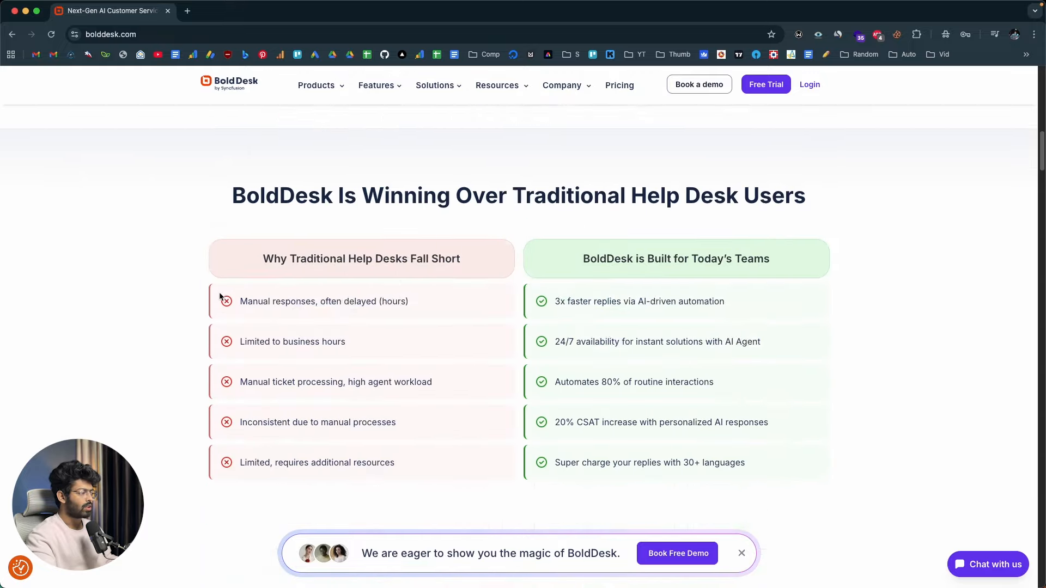
scroll(219, 294, down, 20)
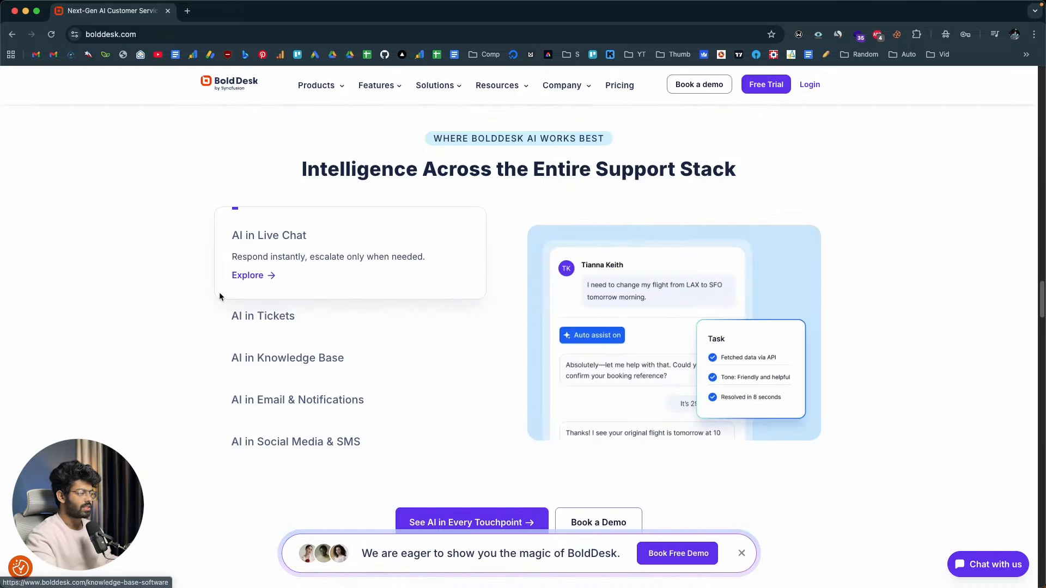
scroll(160, 349, down, 5)
scroll(160, 349, up, 20)
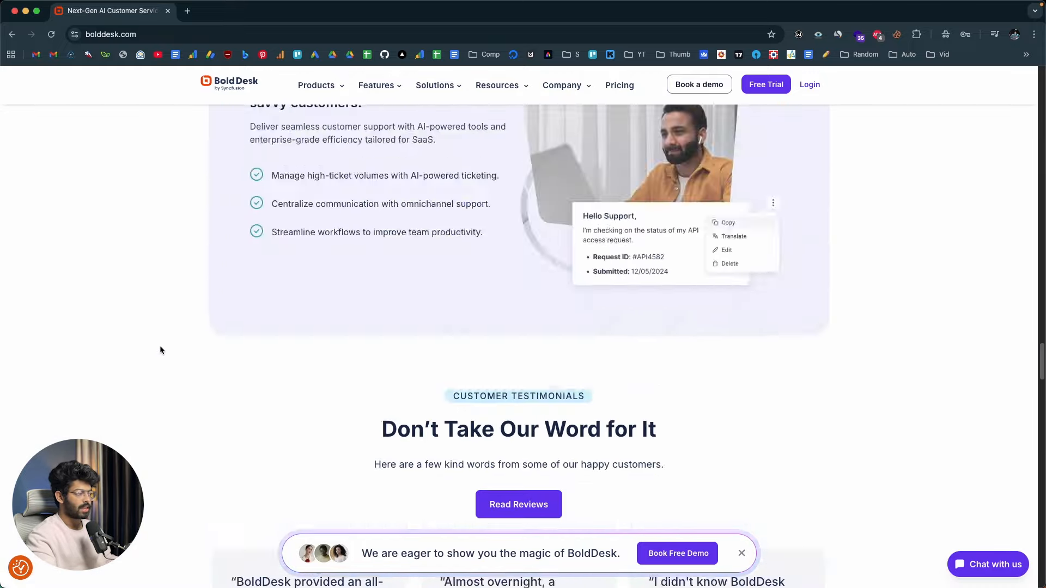
scroll(160, 350, up, 20)
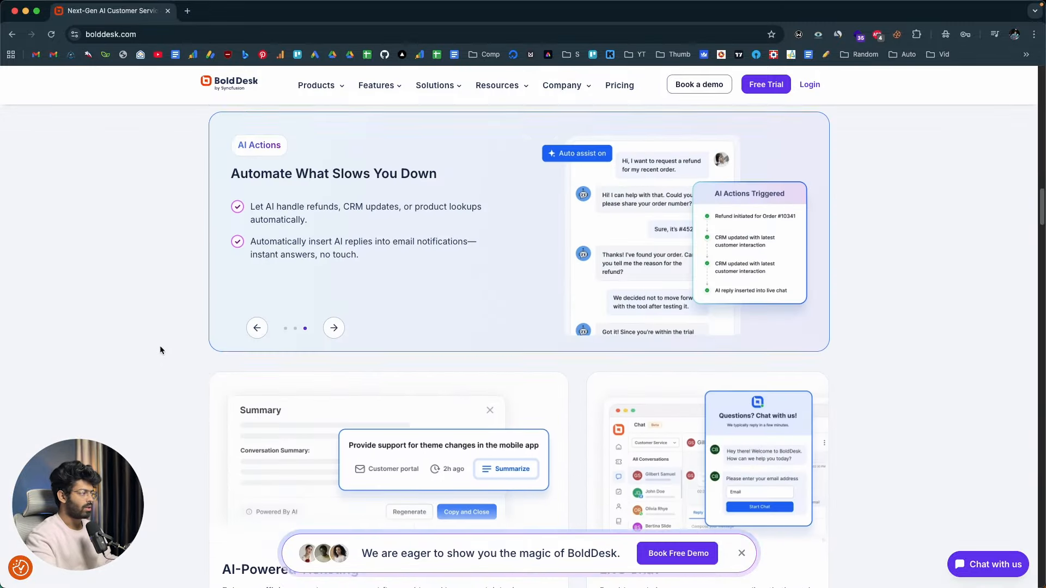
scroll(161, 349, up, 2)
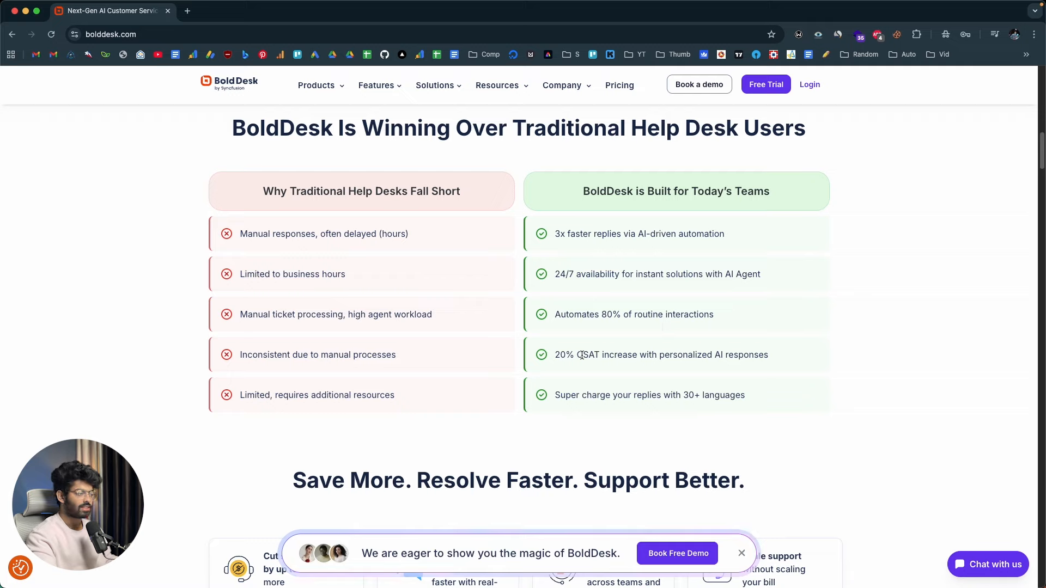
scroll(601, 350, up, 3)
scroll(600, 351, up, 15)
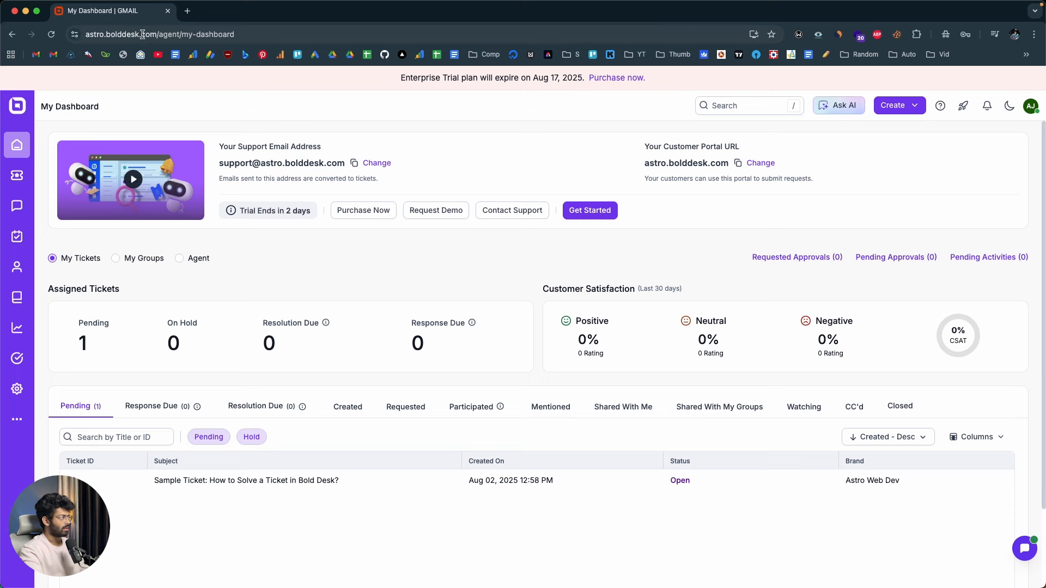
Examine the workspace URL, the All Pending Tickets view and the support email address on the dashboard
drag(157, 34, 83, 34)
key(super+c)
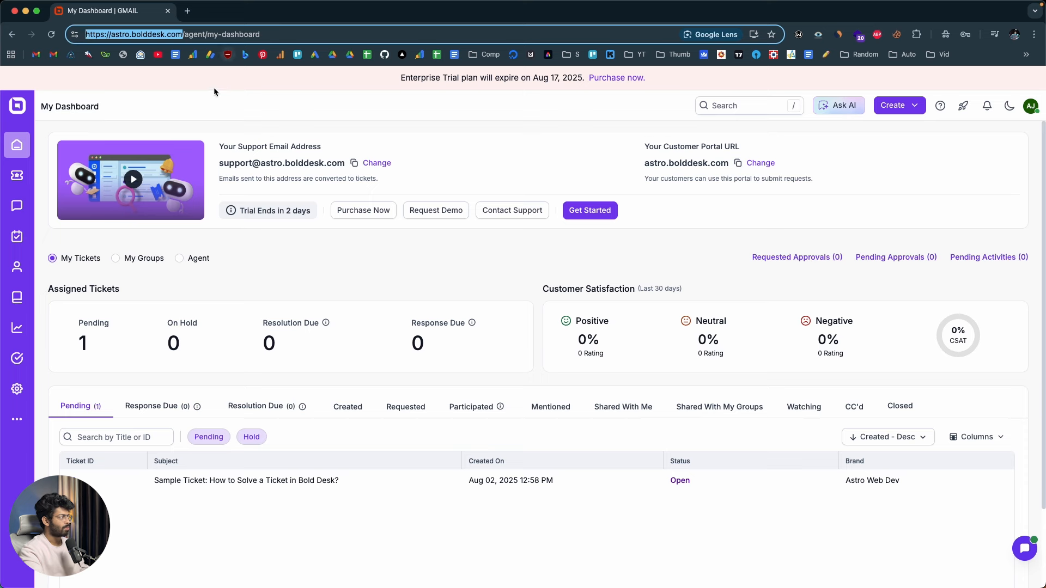
click(321, 130)
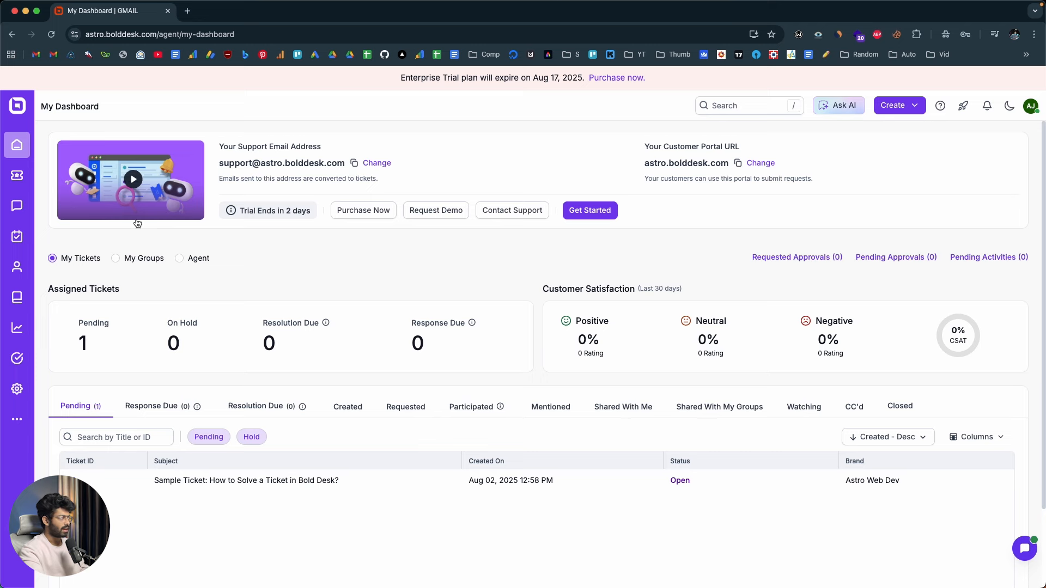
click(18, 176)
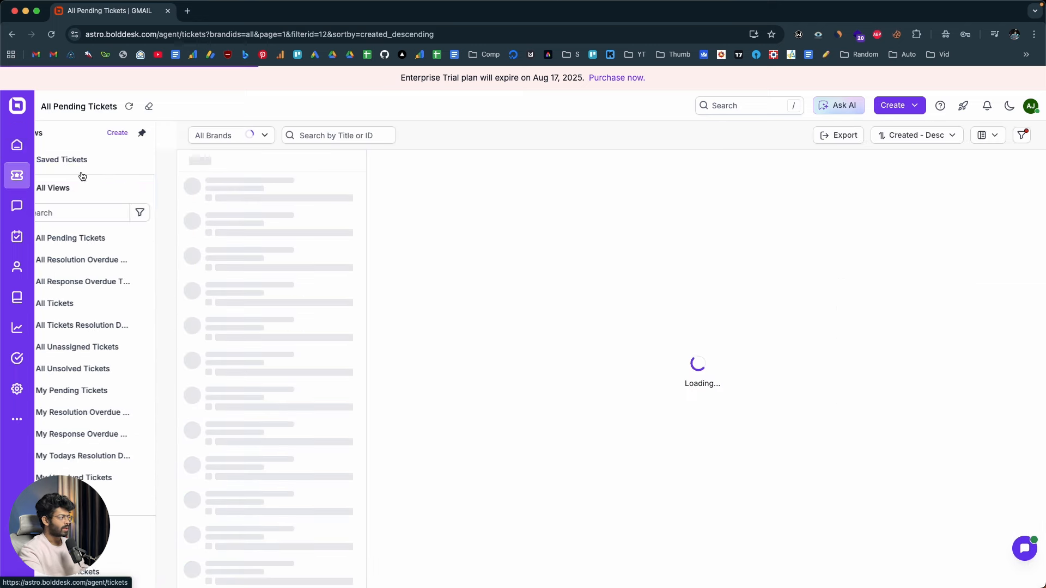
click(312, 209)
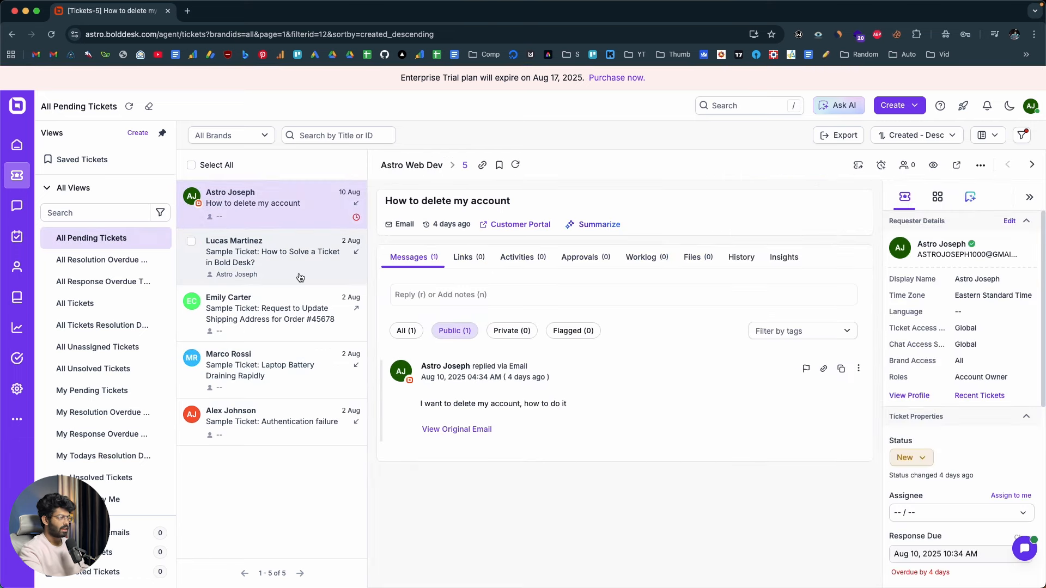
click(17, 145)
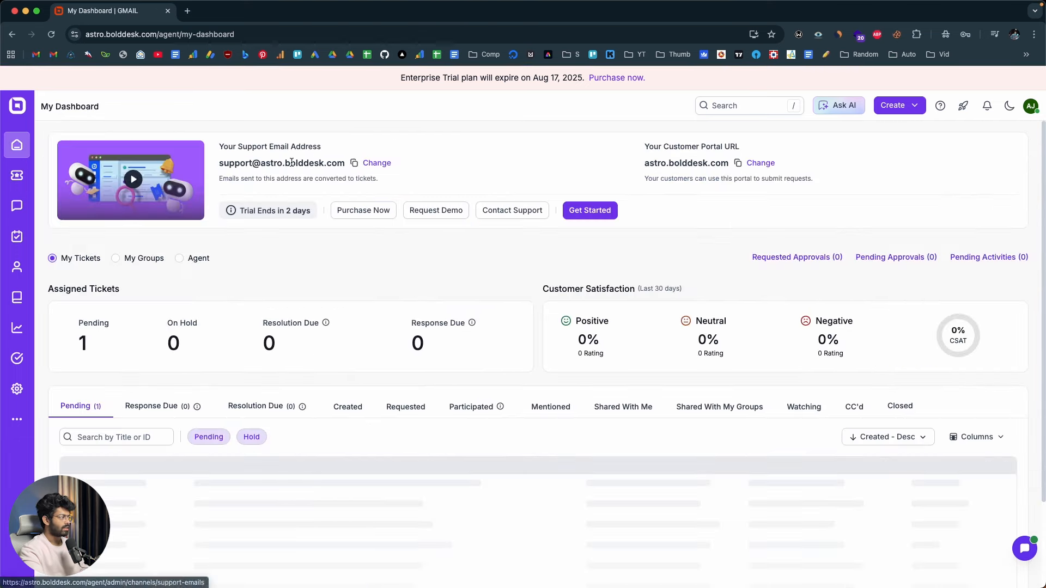
drag(219, 162, 343, 160)
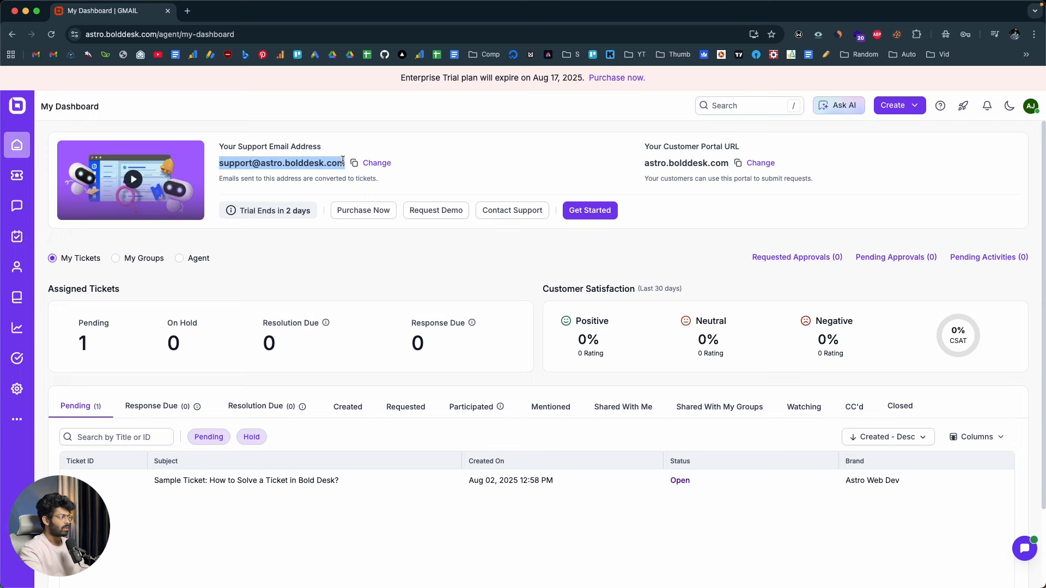
click(13, 171)
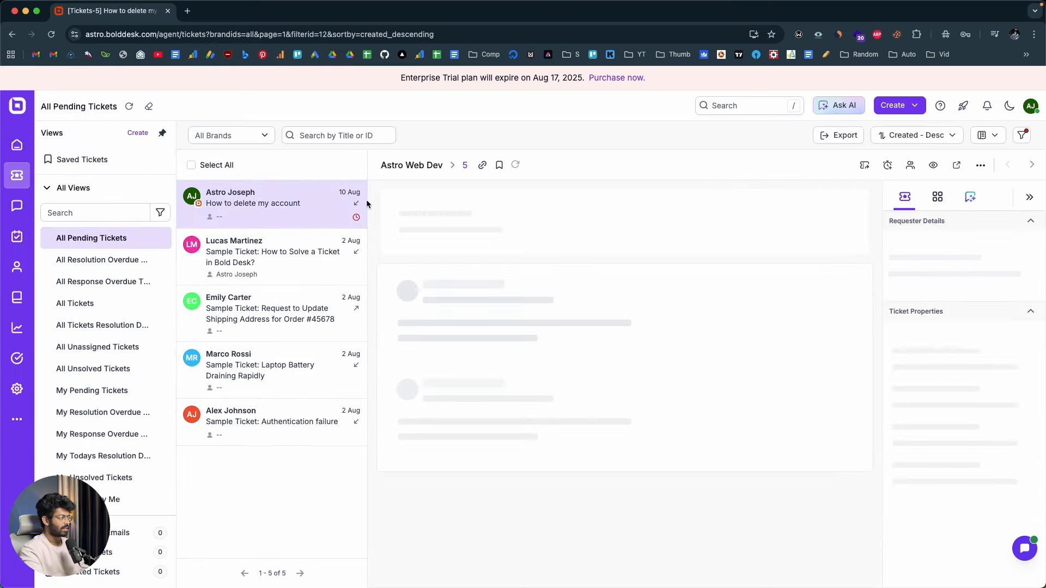
click(17, 145)
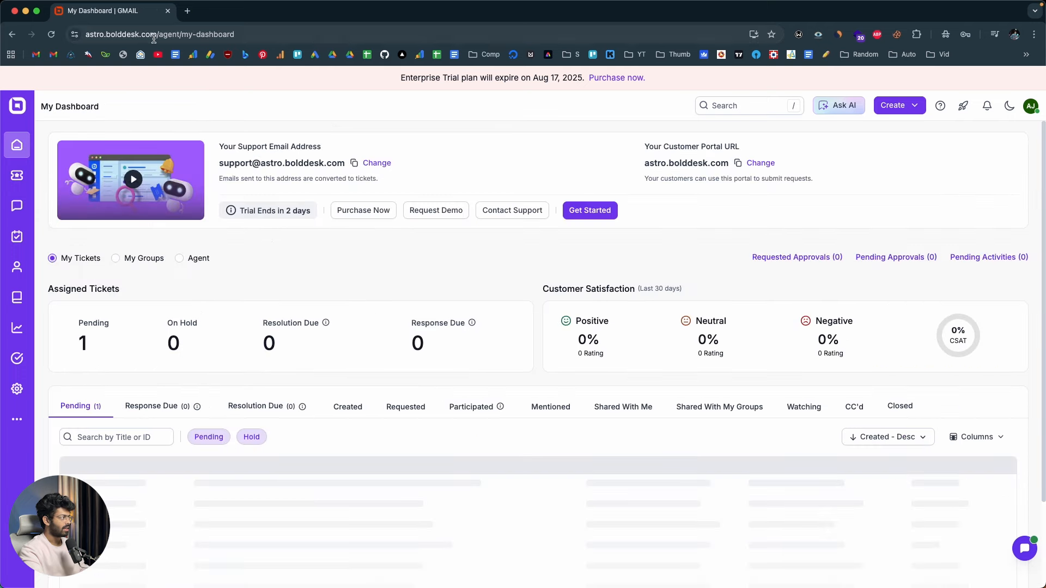
Copy the workspace's base URL and open the customer support portal in a new browser tab
click(153, 35)
click(187, 11)
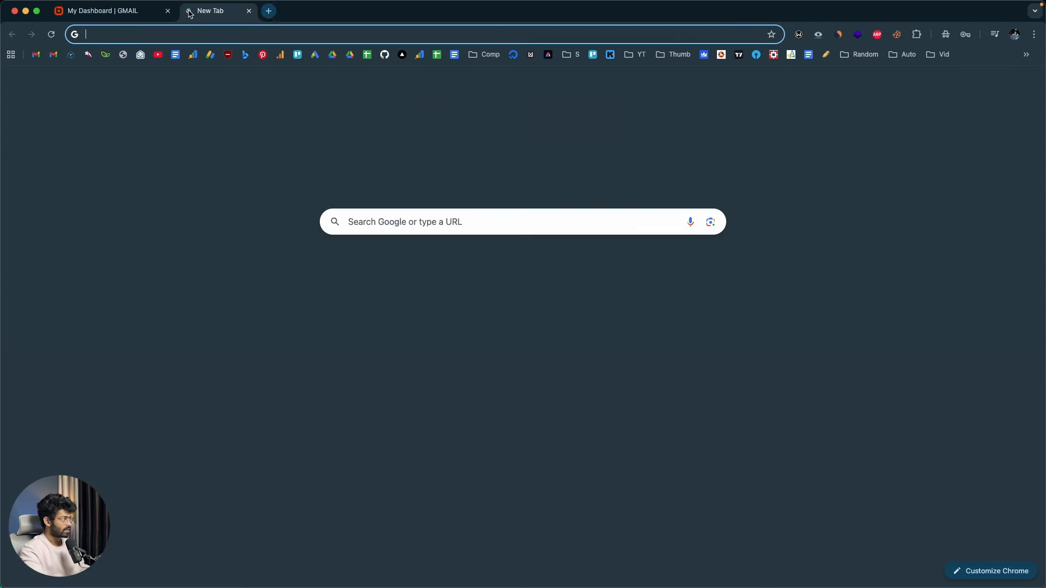
key(super+v)
key(Return)
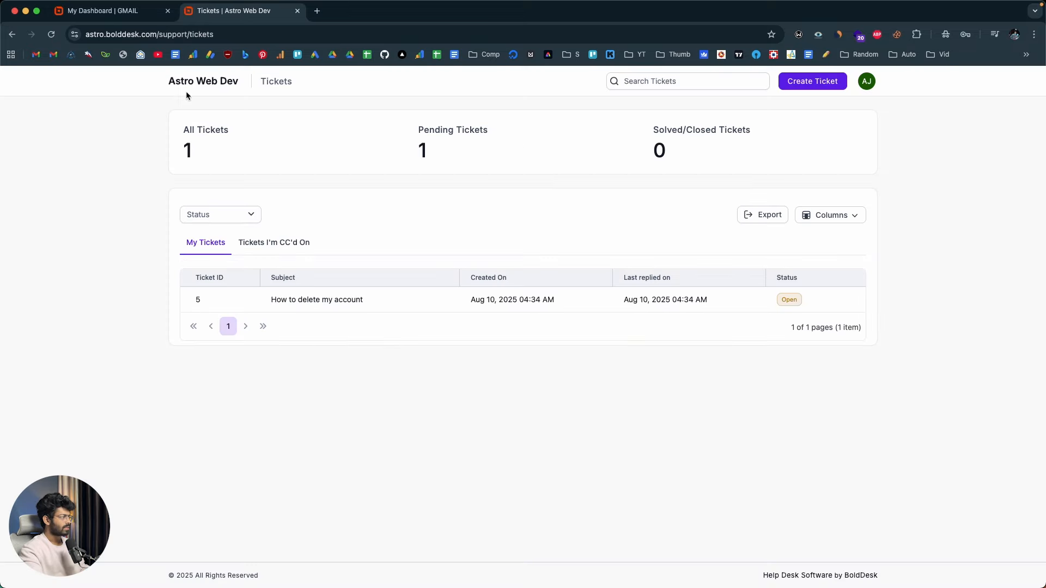
View the customer portal's blank Create Ticket form and return to the portal's ticket list
click(804, 83)
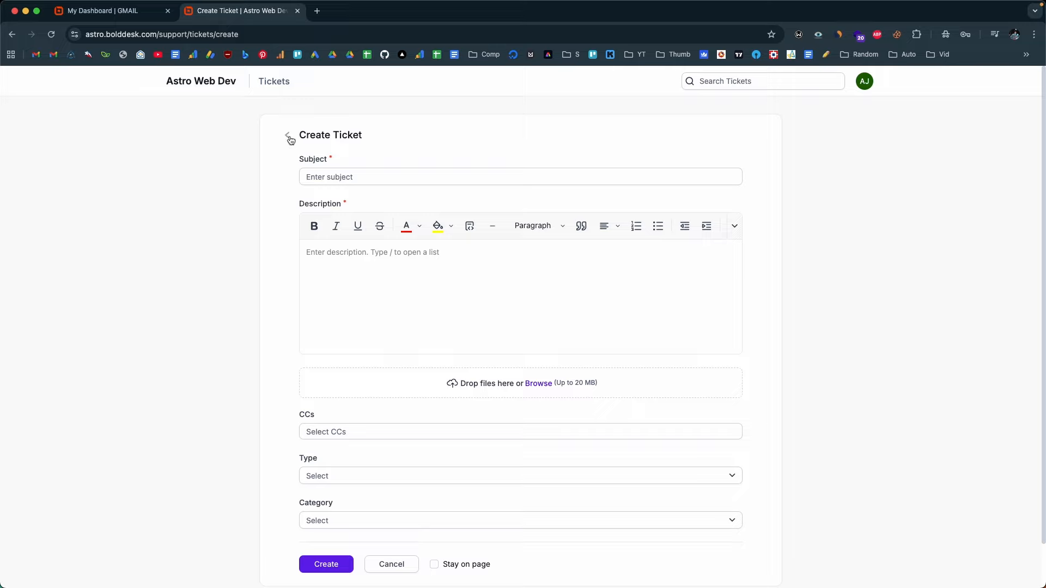
click(192, 93)
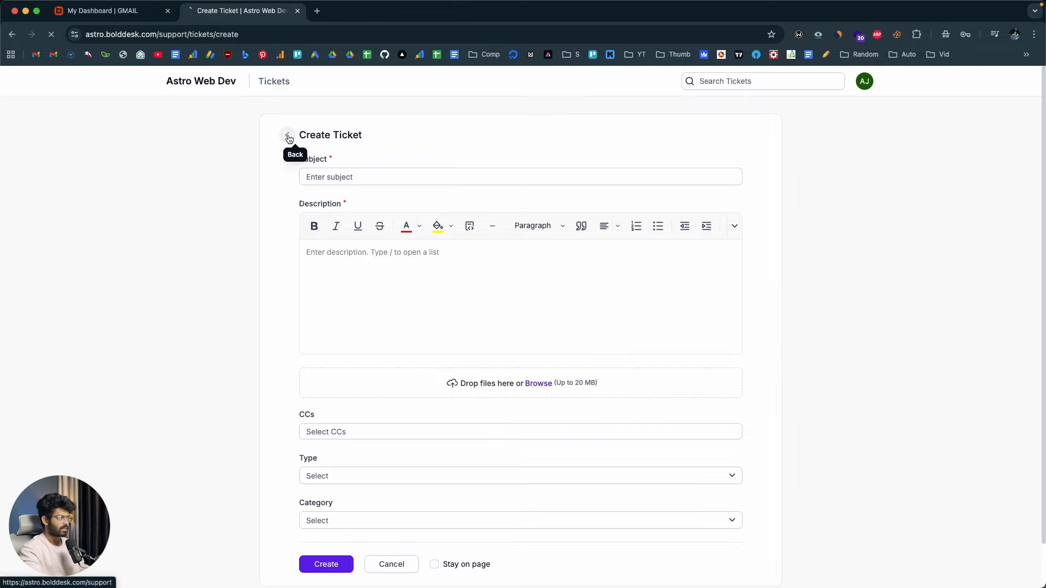
click(287, 135)
Copy the support email address from the agent dashboard and enter it as the recipient of a new Gmail message
click(133, 12)
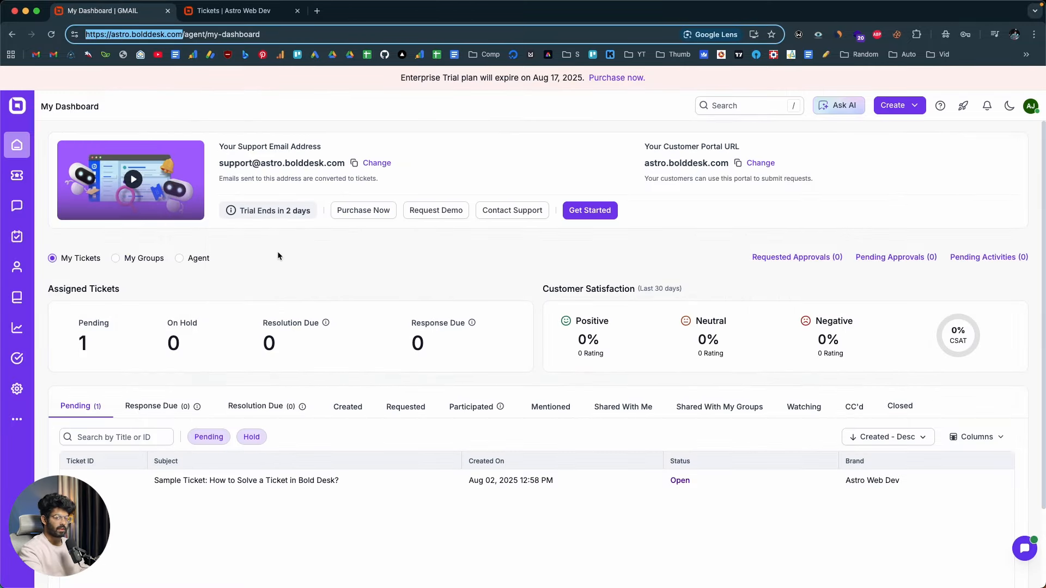
click(390, 284)
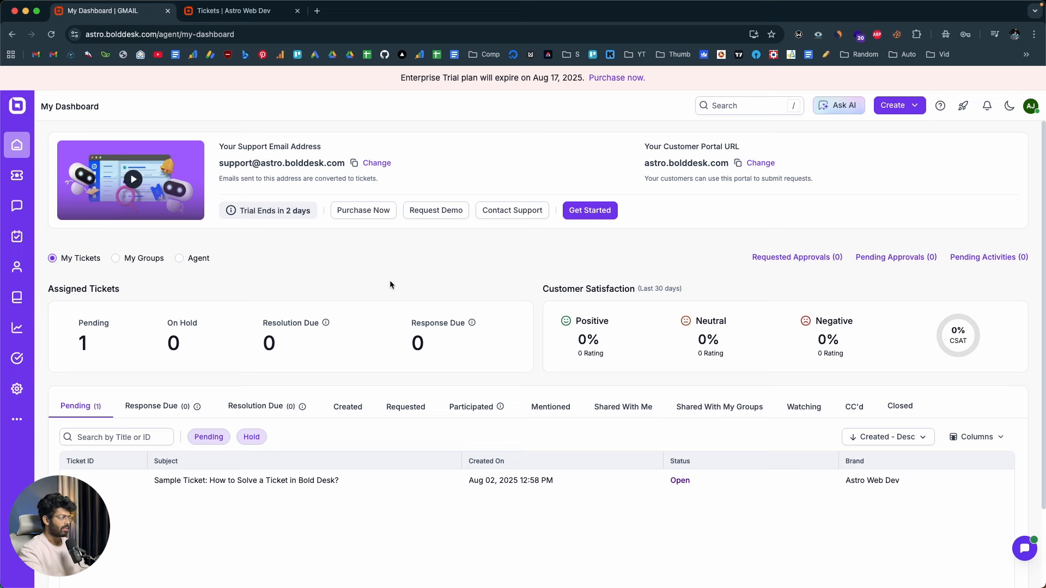
click(354, 164)
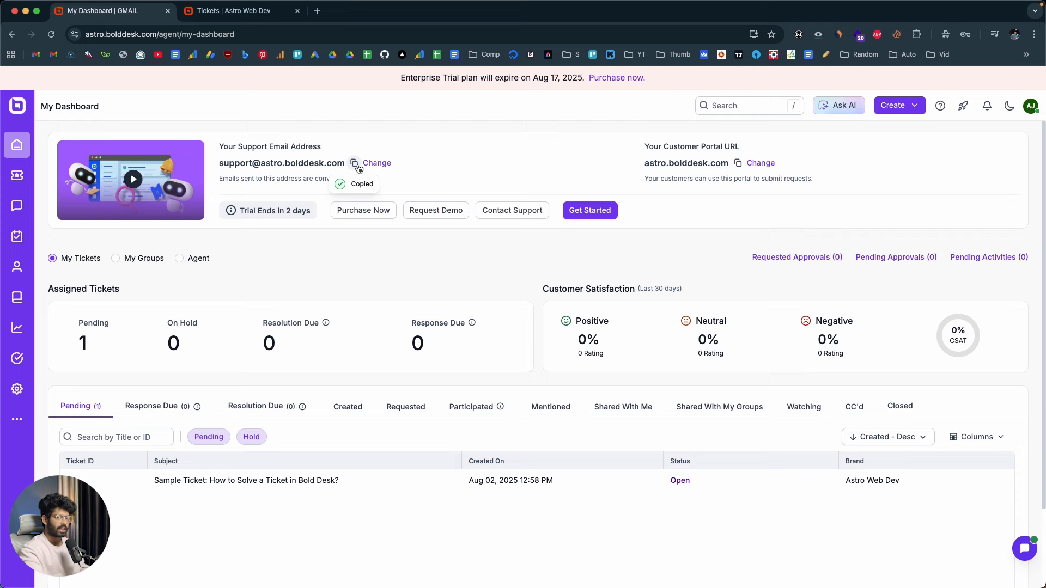
click(318, 11)
click(401, 265)
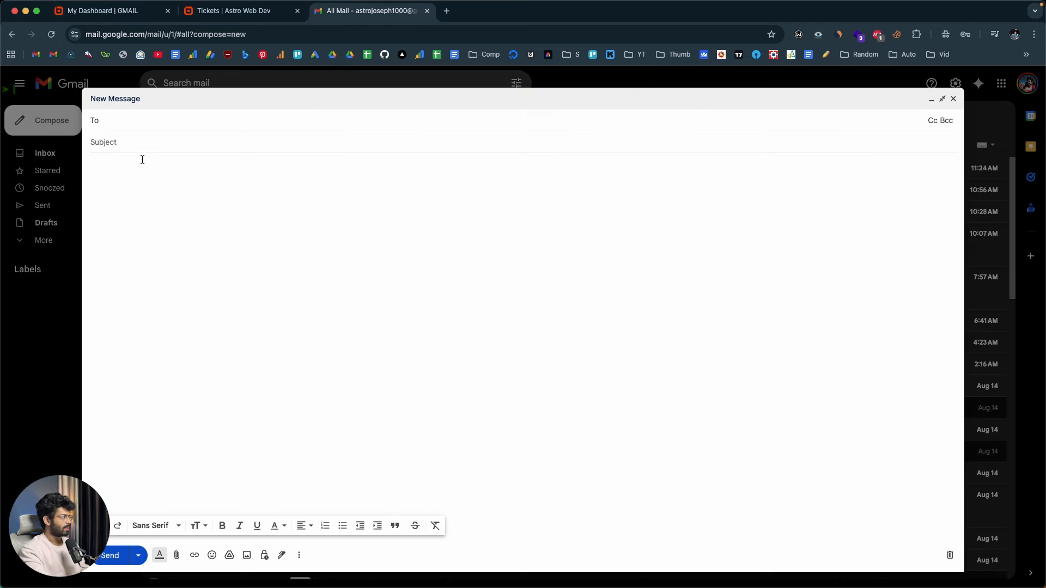
click(129, 16)
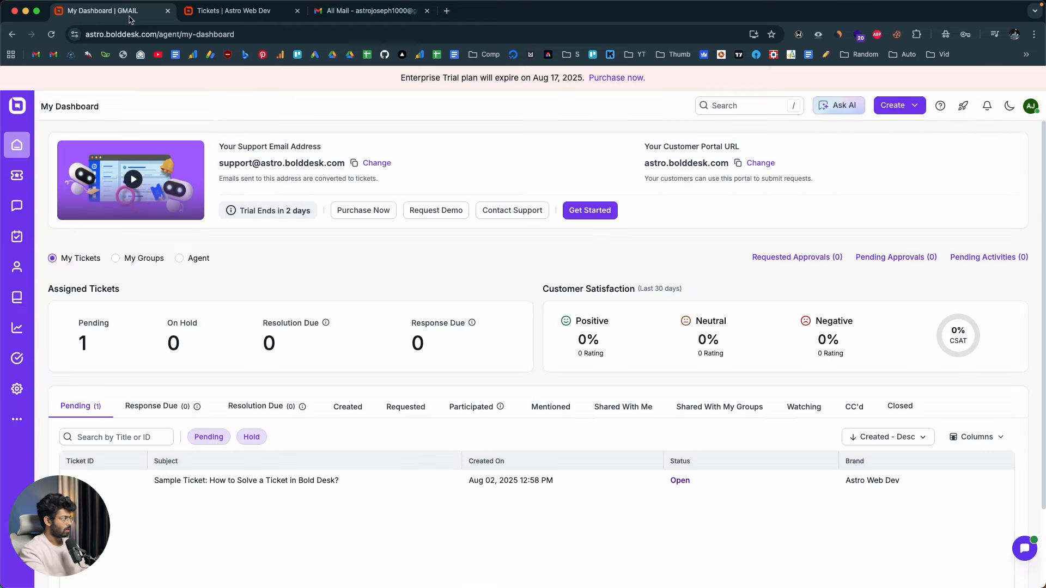
click(354, 162)
key(super+3)
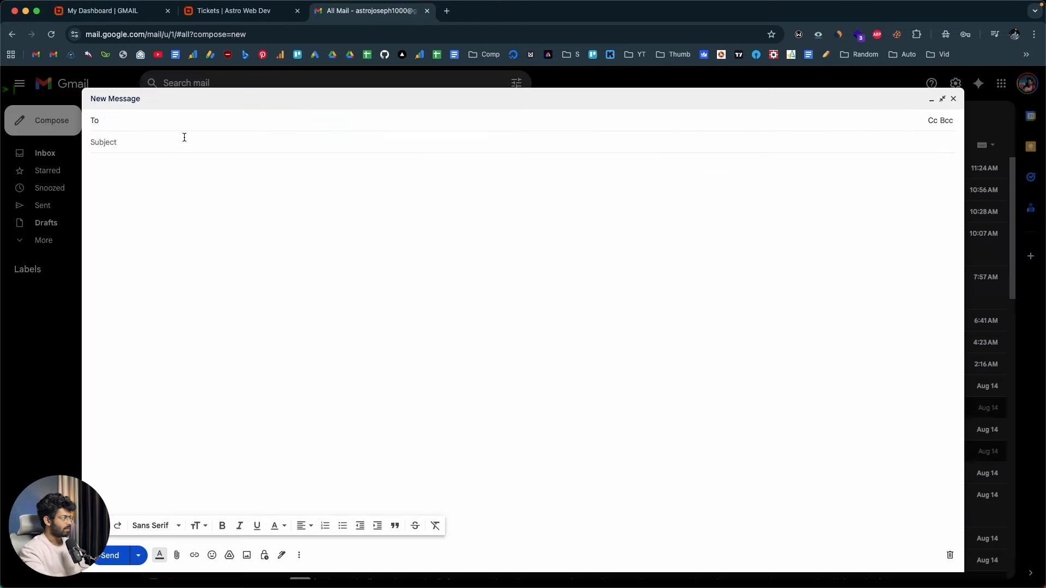
key(super+v)
Set the email's subject to "Query on payment terms"
click(131, 153)
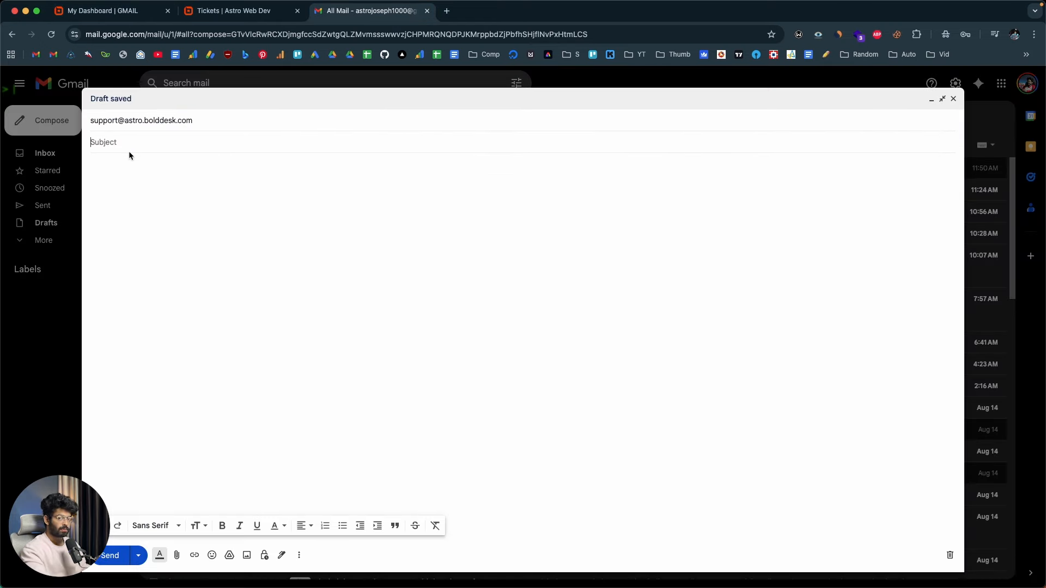
text(Query on payment terms)
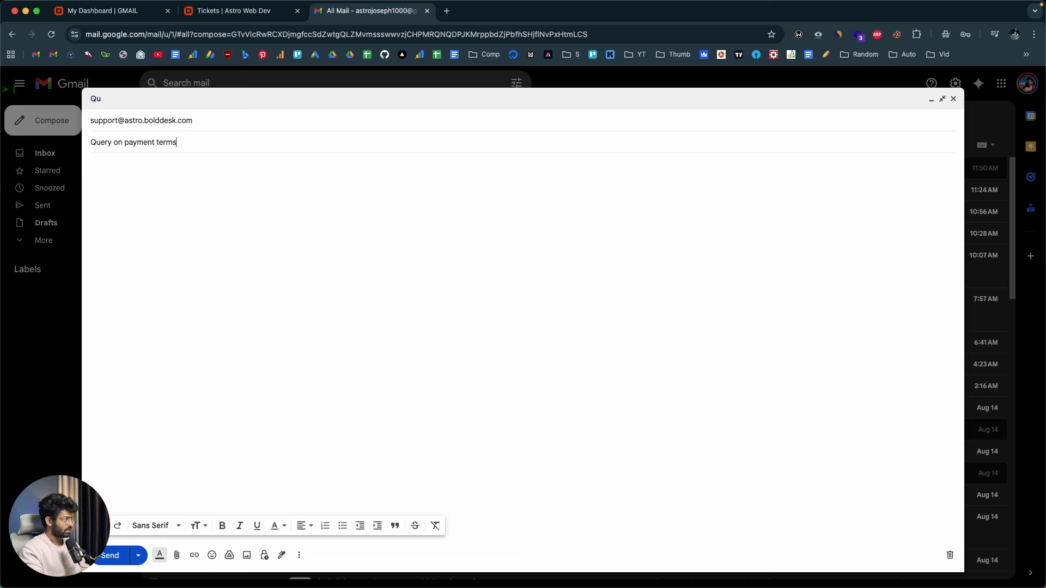
key(Tab)
Write the greeting "Hi there," and the message "I want to know more information about the payment terms and the payment methods that you accept."
text(Hi)
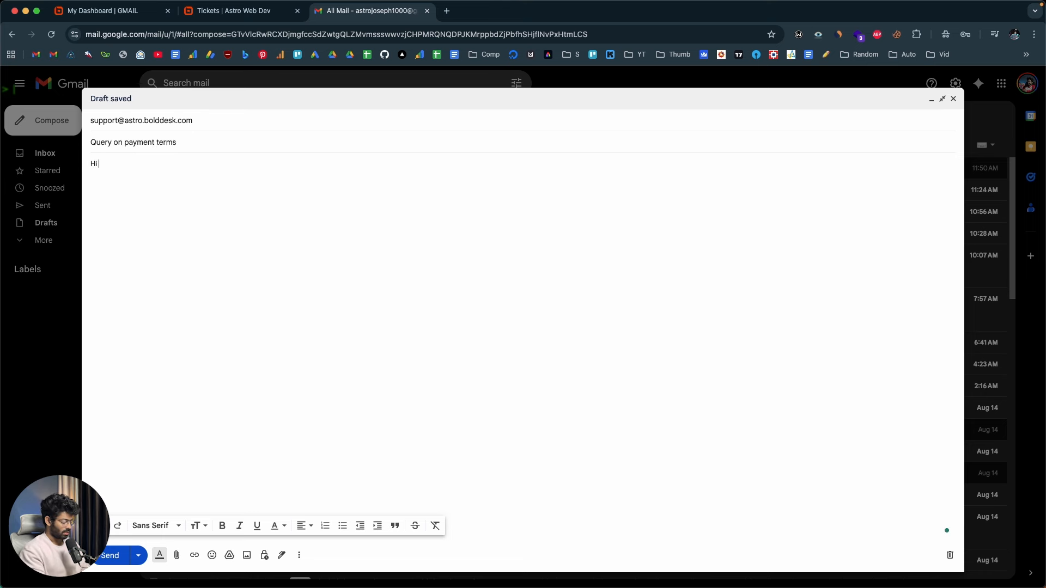
text( there, I want to )
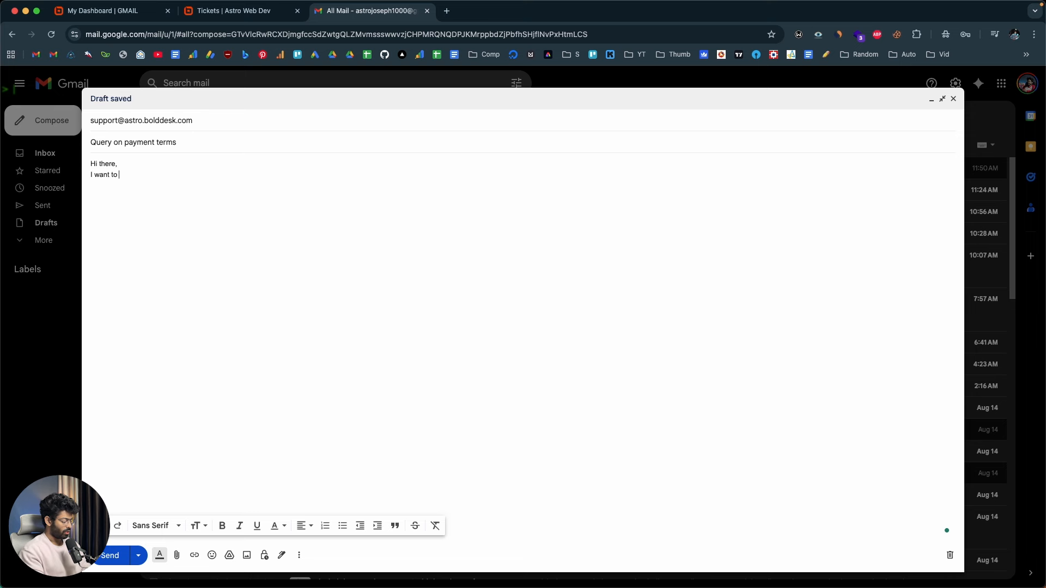
text(know more informat)
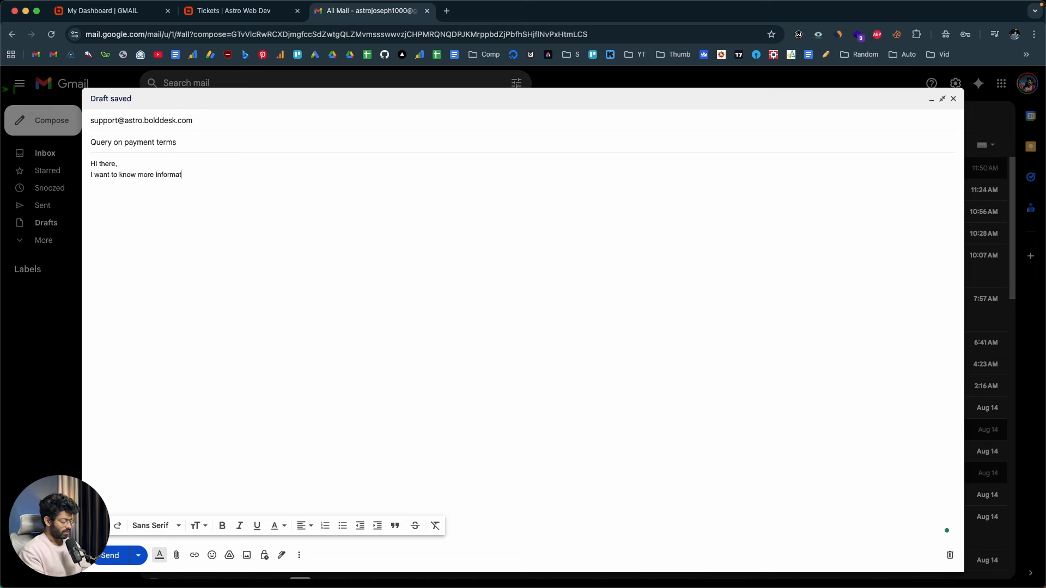
text(ion abou the)
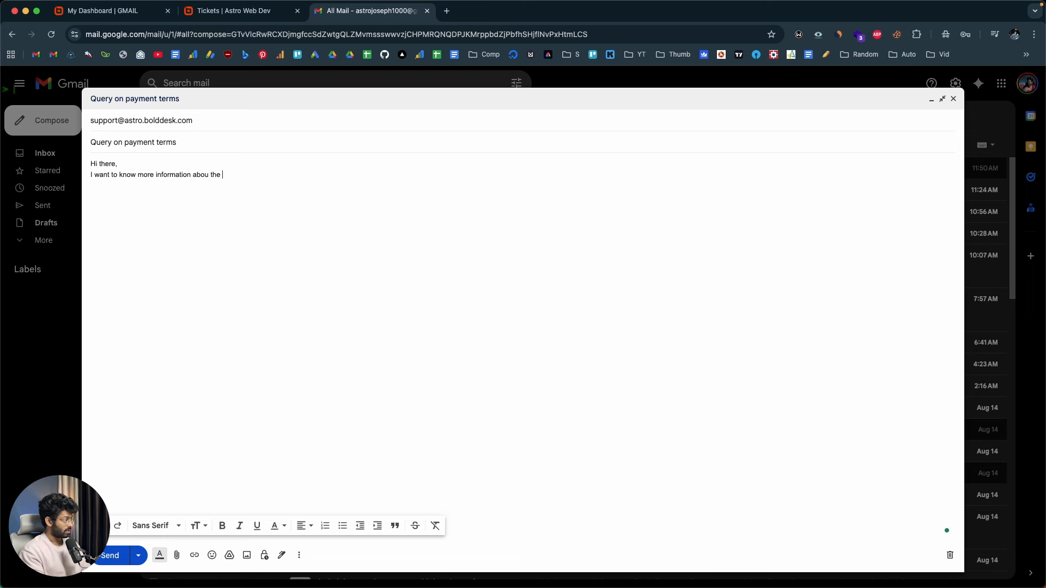
text( payment ter)
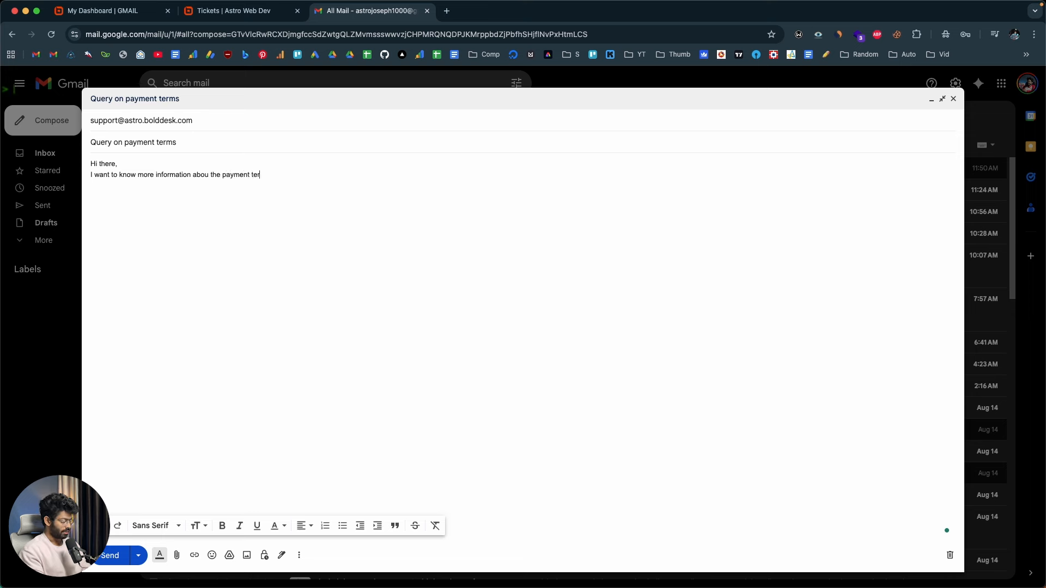
text(ms and the payment methods that you accept.)
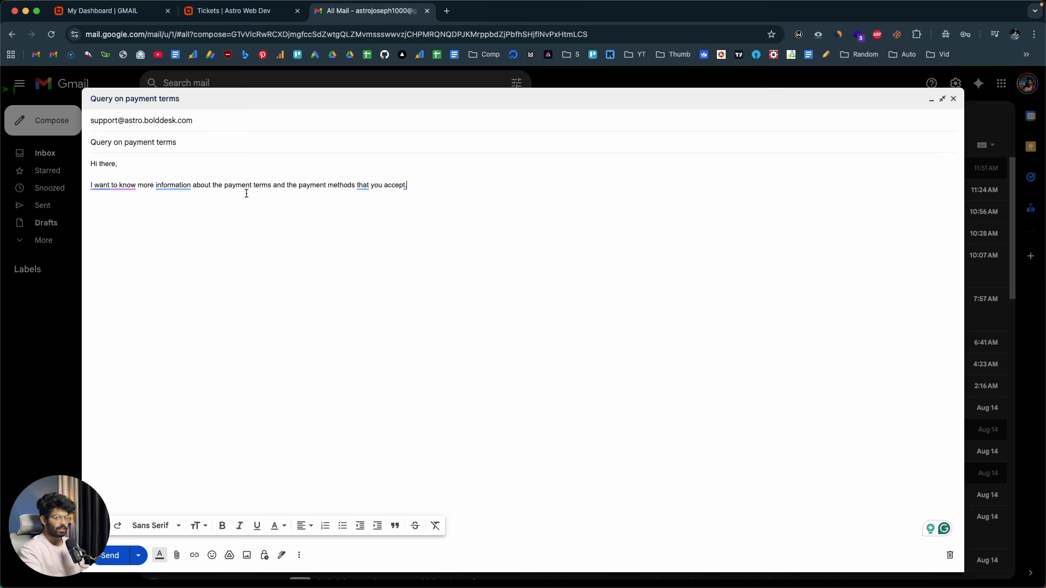
Close the email with a separate sign-off reading "Best," followed by the sender's first name on its own line
key(Return)
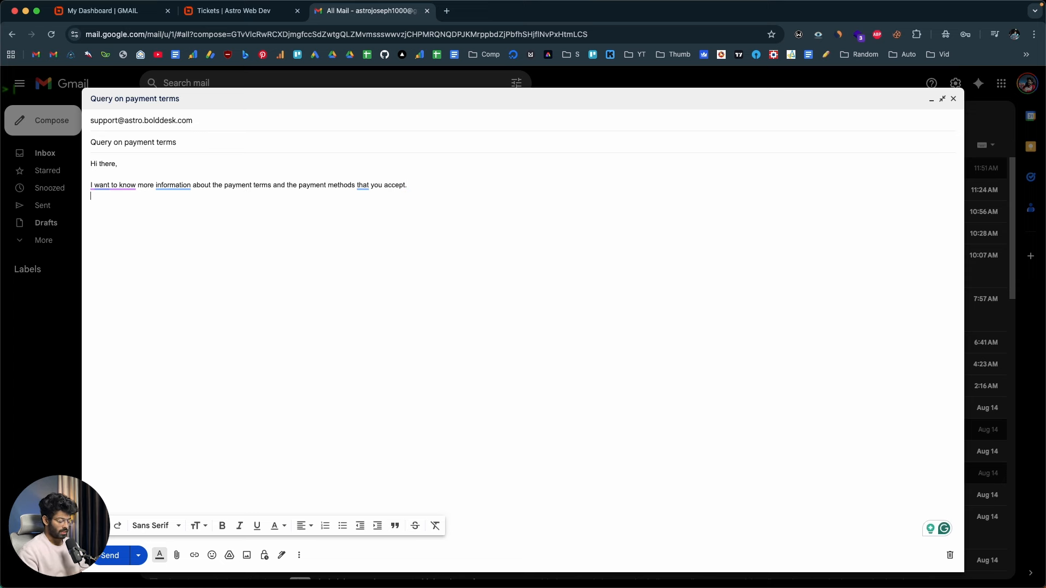
key(Return)
text(Best,)
key(Return)
text(As)
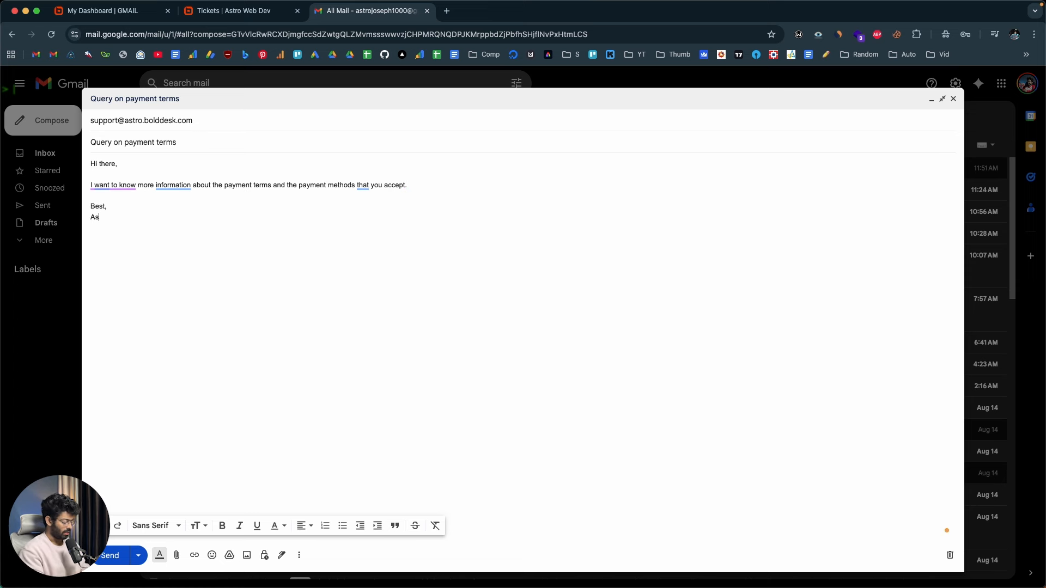
text(tro)
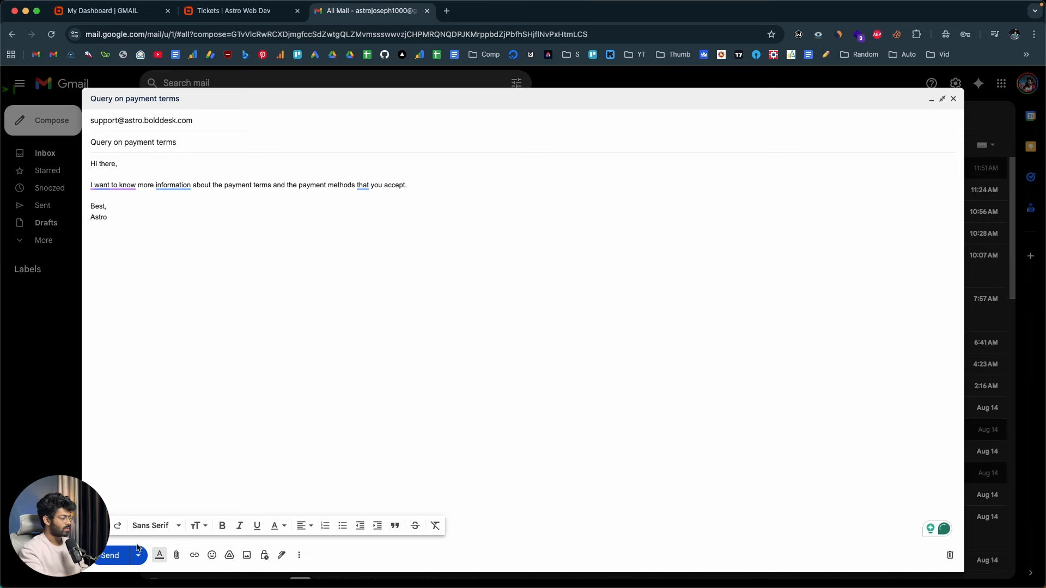
Send the payment terms email and open the ticket list in BoldDesk
click(137, 547)
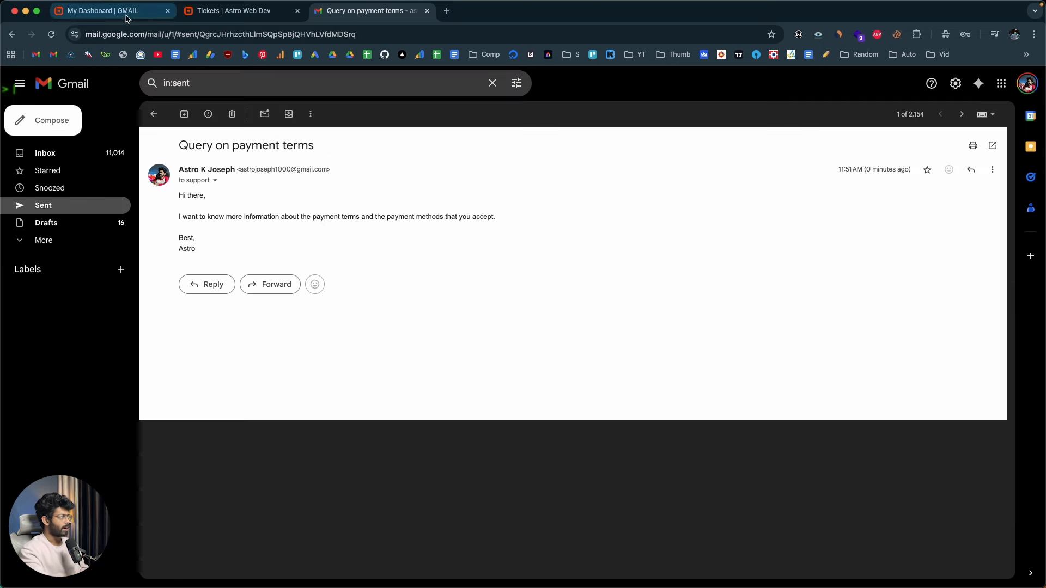
click(104, 11)
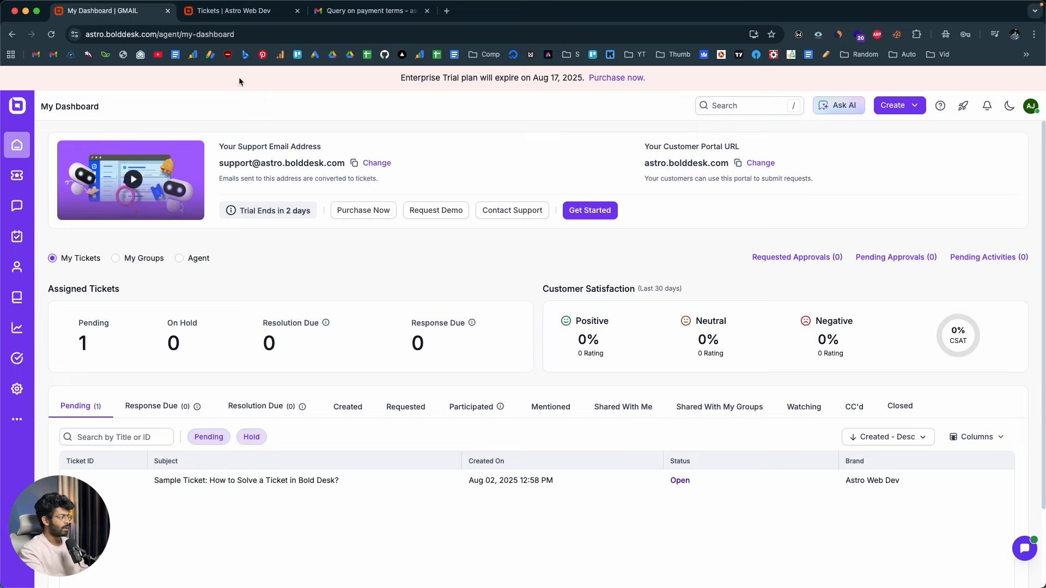
click(17, 176)
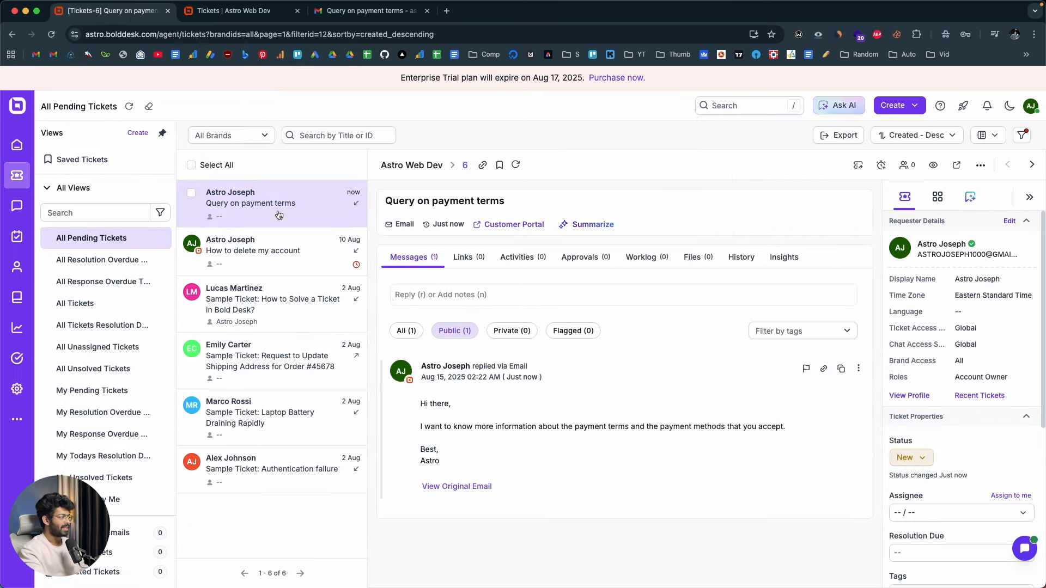
Compare the sent message in Gmail with the "Query on payment terms" ticket in BoldDesk
click(367, 11)
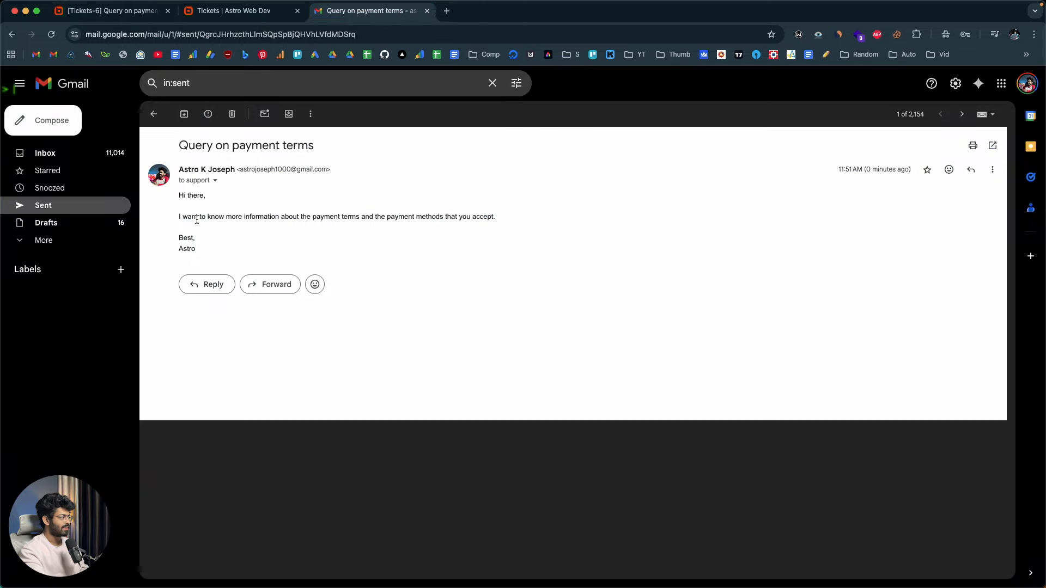
drag(175, 198, 184, 236)
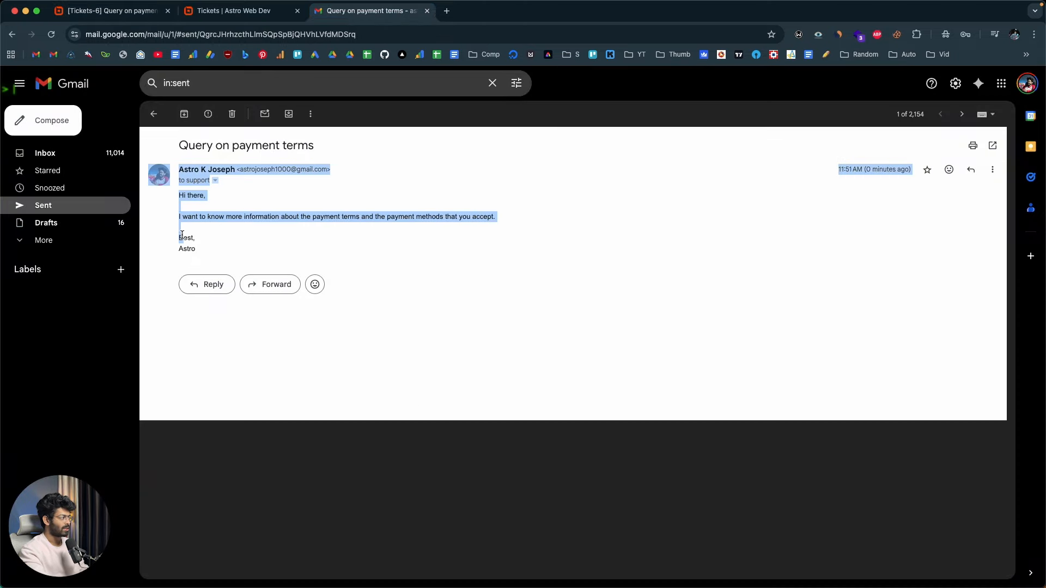
click(217, 232)
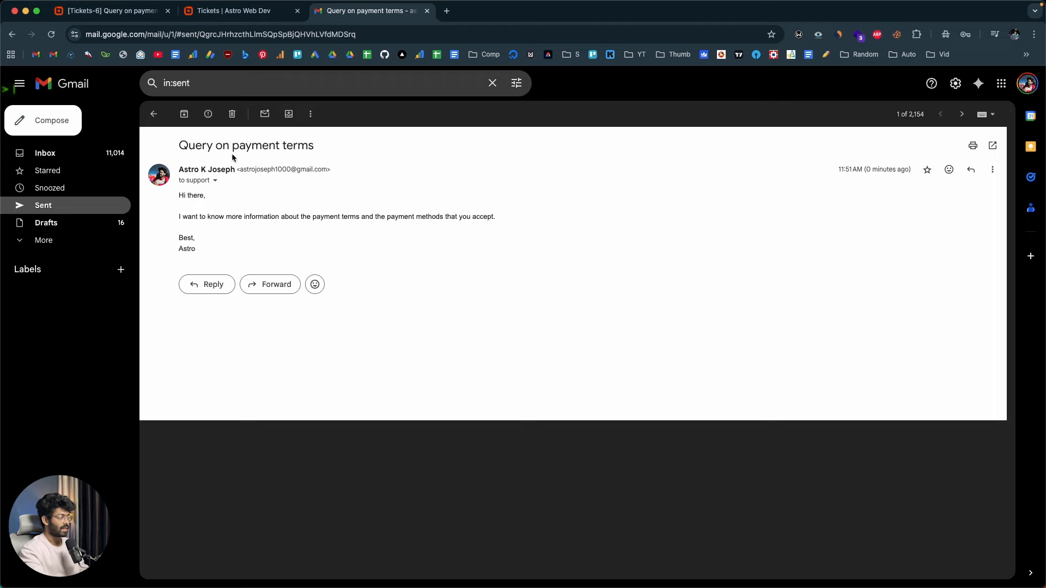
click(112, 11)
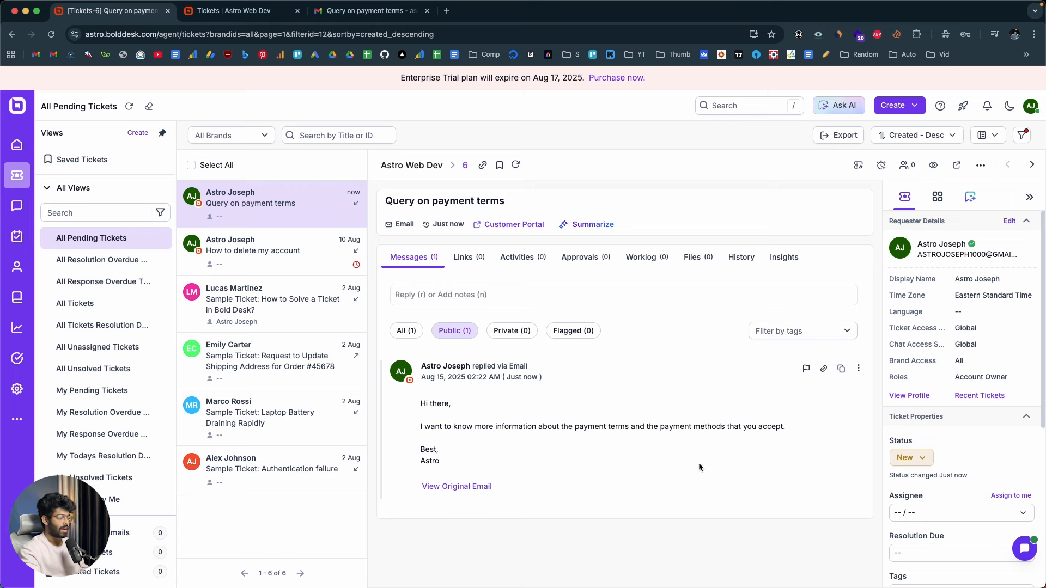
Have AI Copilot generate a response to the customer query on the payment terms ticket and read it through
click(472, 294)
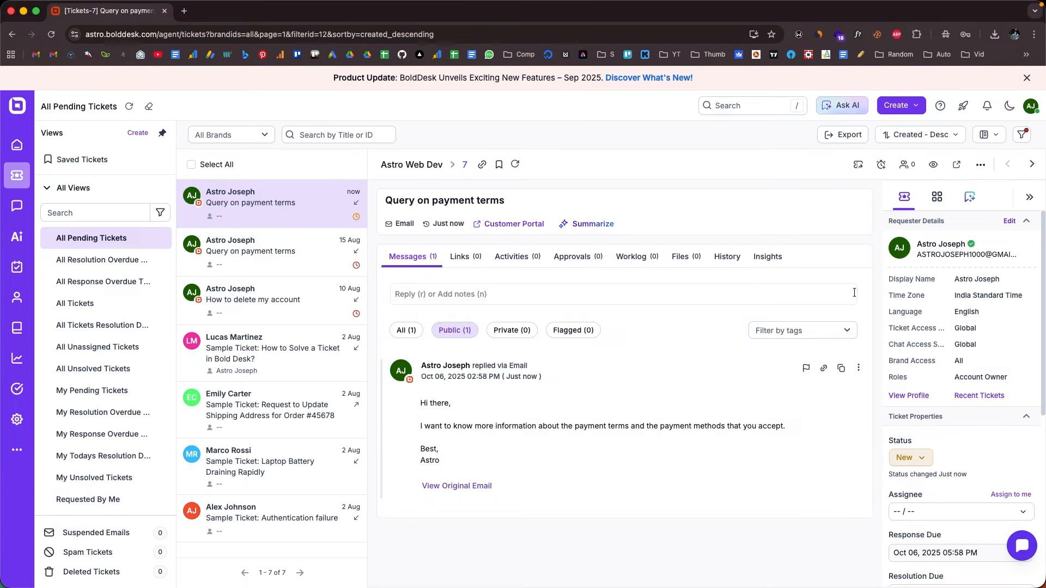
click(968, 198)
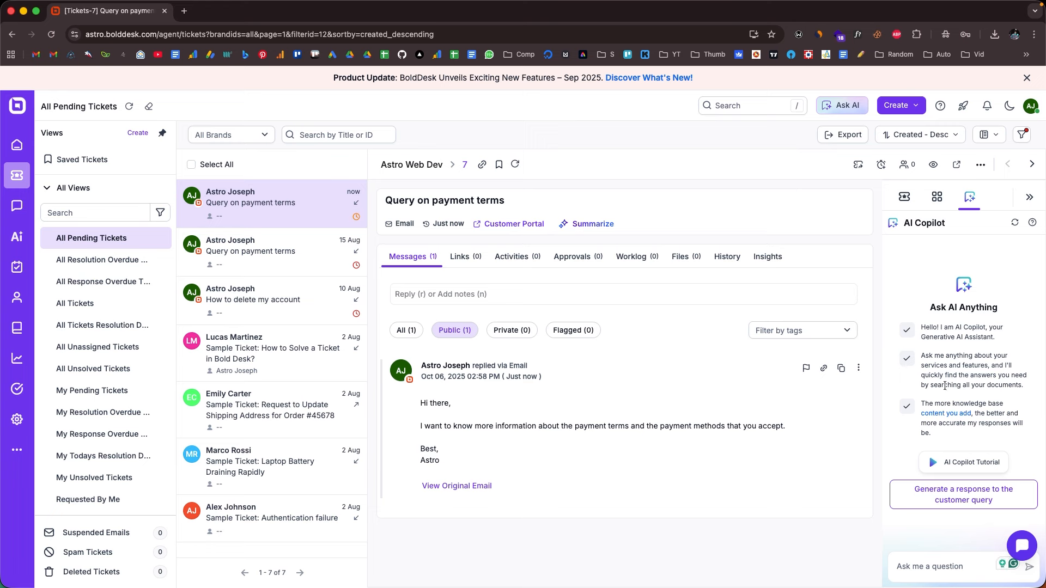
click(946, 493)
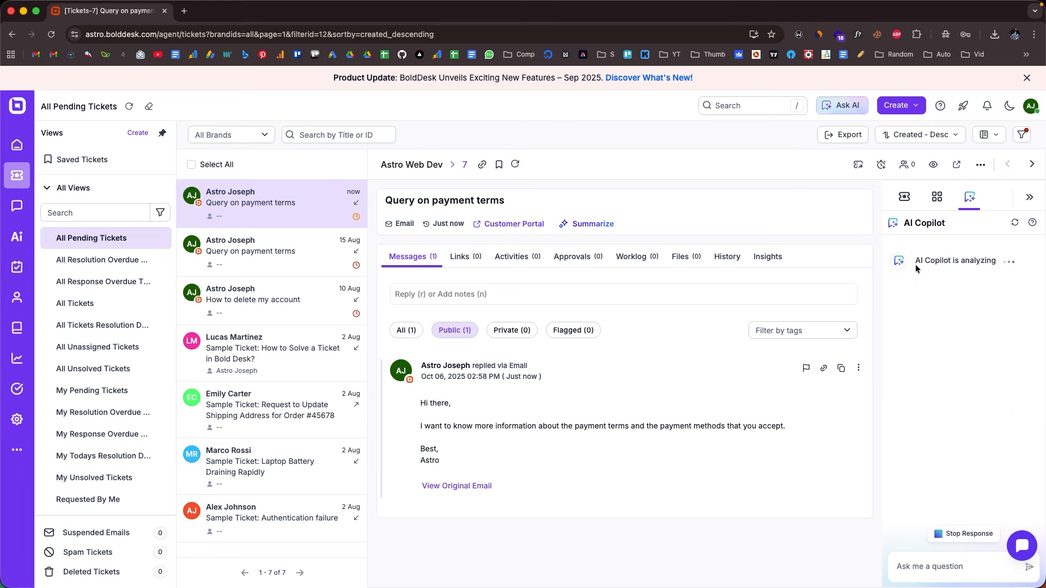
drag(915, 262, 986, 261)
click(985, 261)
drag(911, 251, 980, 363)
click(980, 363)
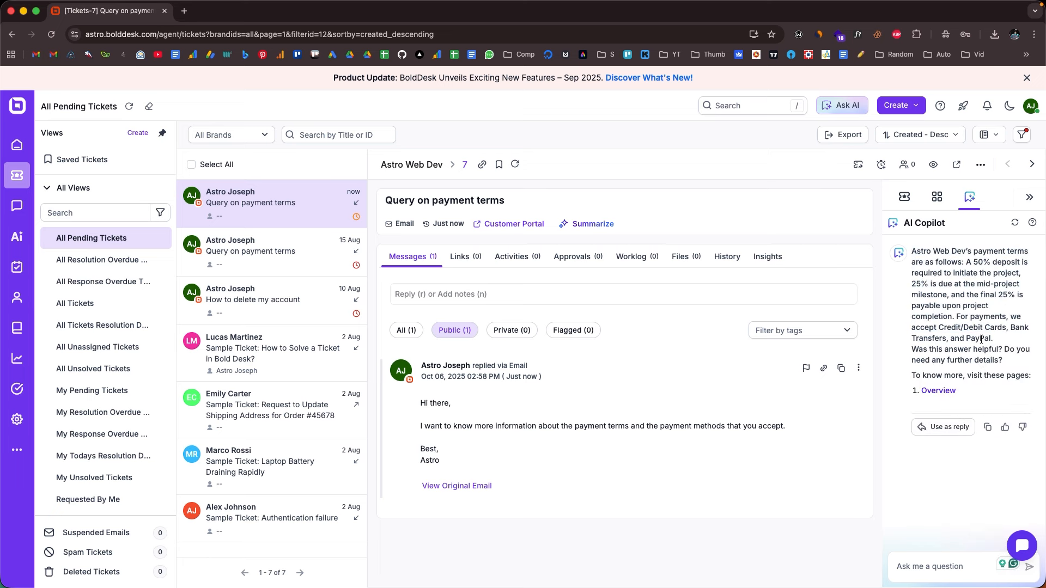
Use the AI Copilot answer as the ticket reply, check its text and post it to the customer
click(948, 427)
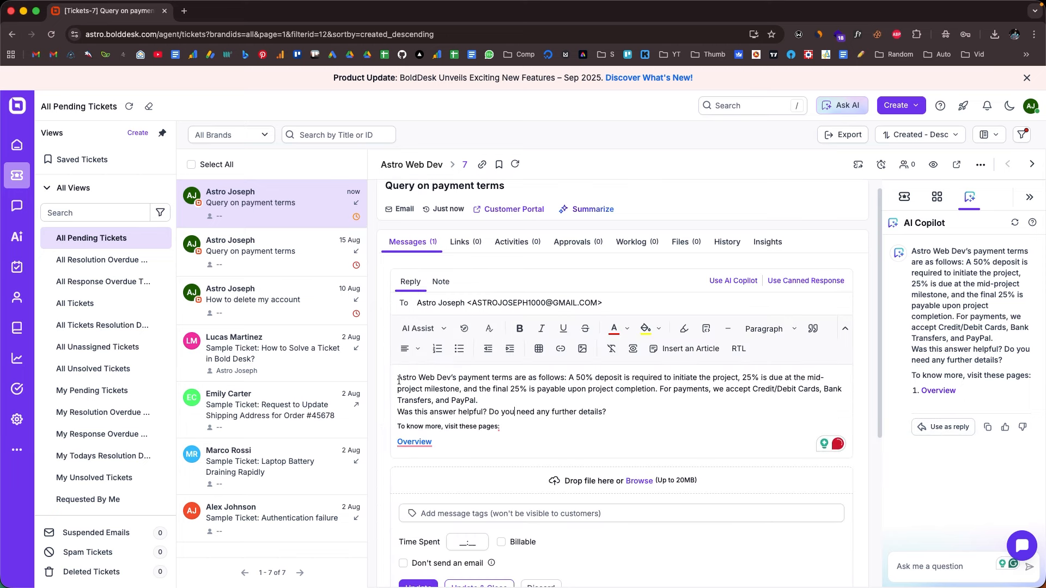
drag(398, 378, 548, 418)
click(548, 419)
scroll(470, 430, down, 2)
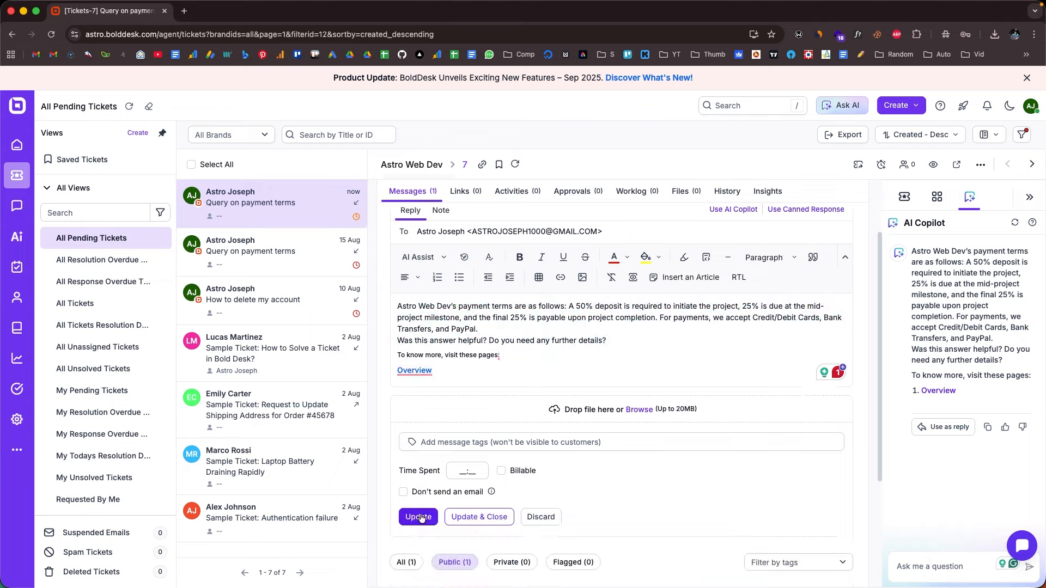
click(421, 519)
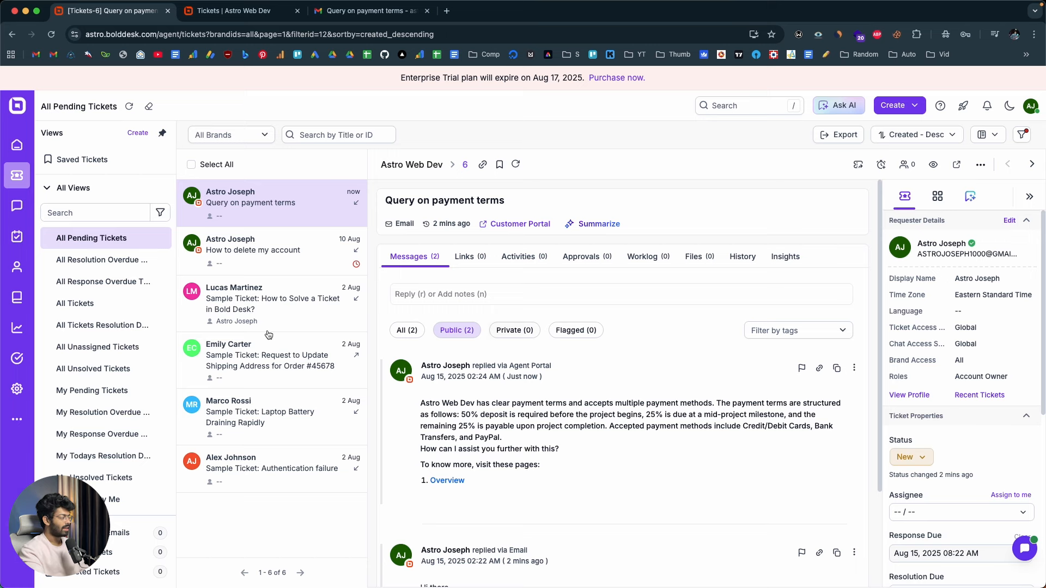
Open the knowledge base, view the form for creating a new article and return to the article list
click(14, 299)
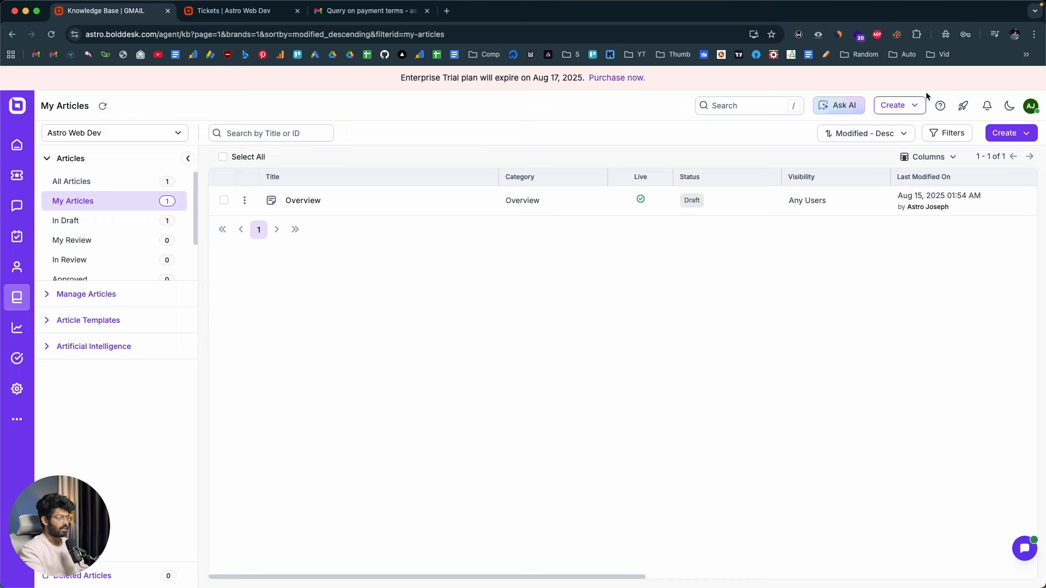
click(1008, 133)
click(984, 156)
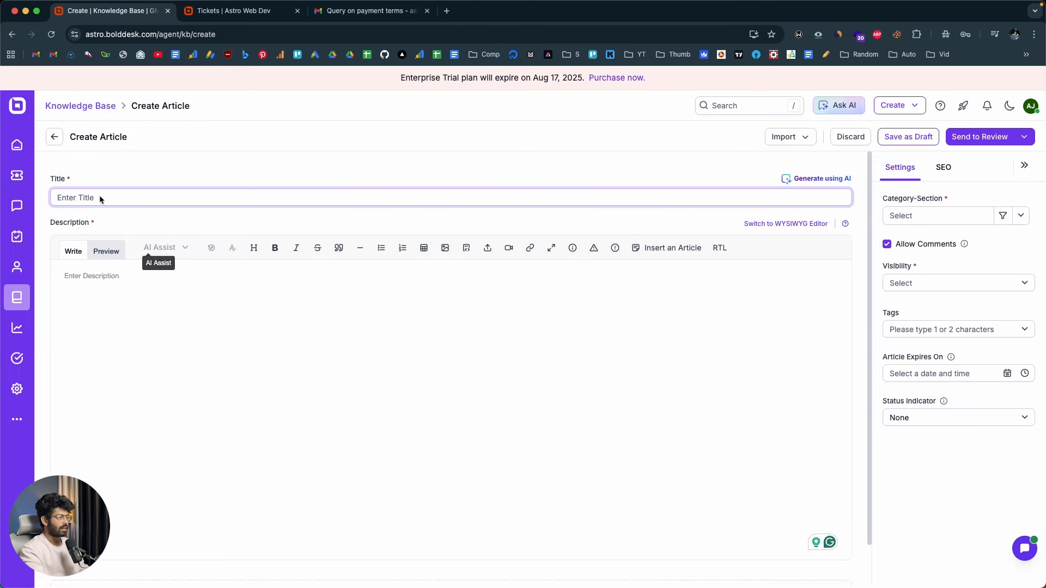
click(55, 137)
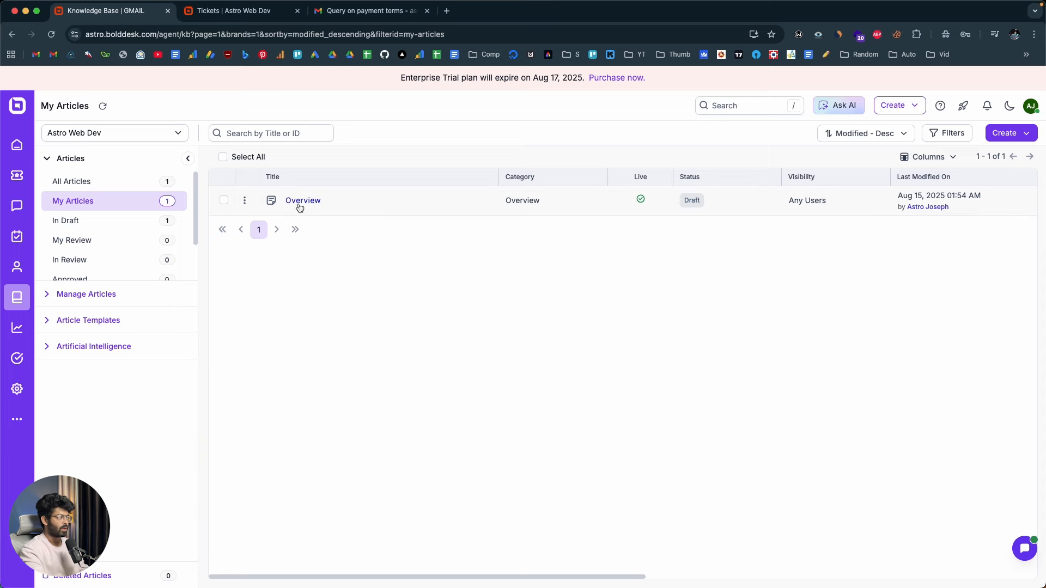
Examine the full text of the Overview article in the editor, including its pricing and payment section, and leave without saving
click(245, 201)
click(281, 217)
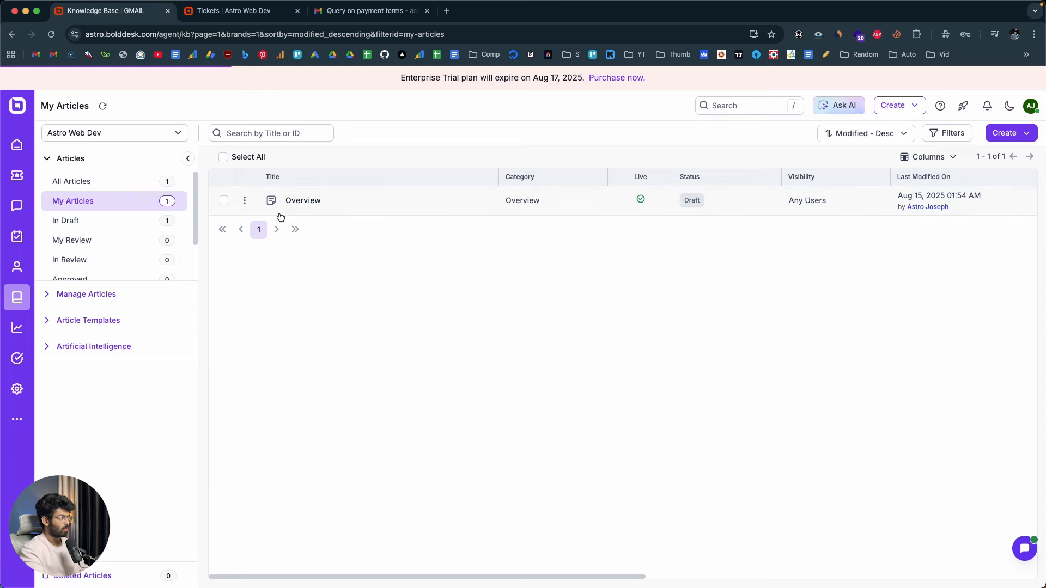
scroll(140, 329, down, 15)
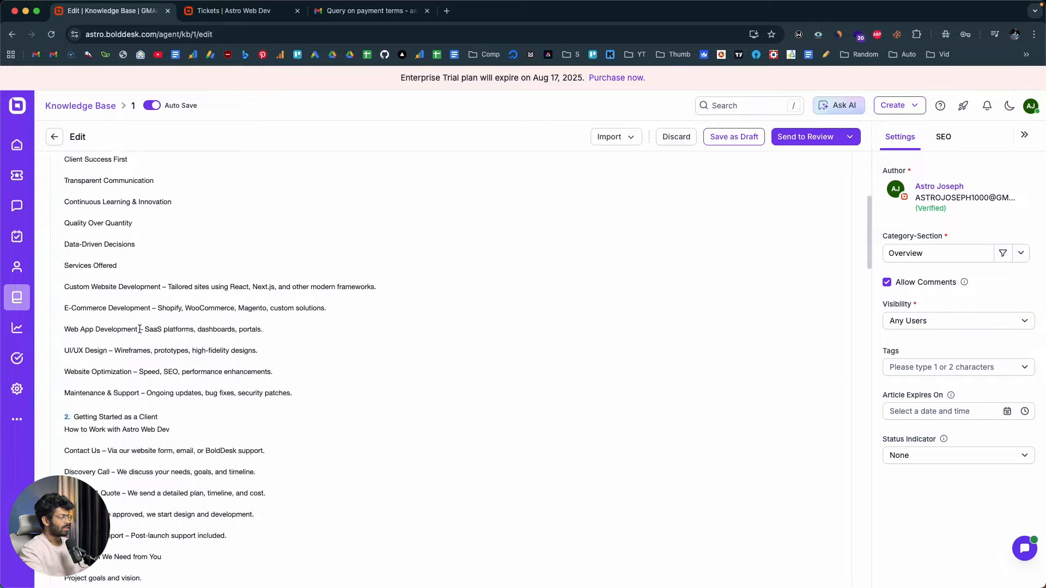
scroll(140, 329, up, 15)
scroll(140, 329, down, 6)
scroll(140, 329, down, 20)
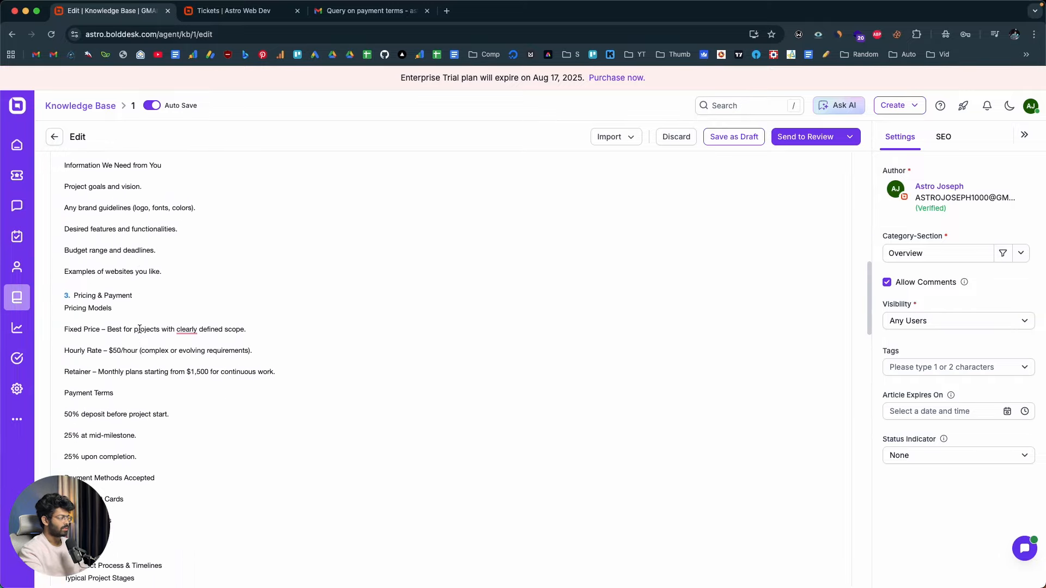
scroll(140, 329, down, 20)
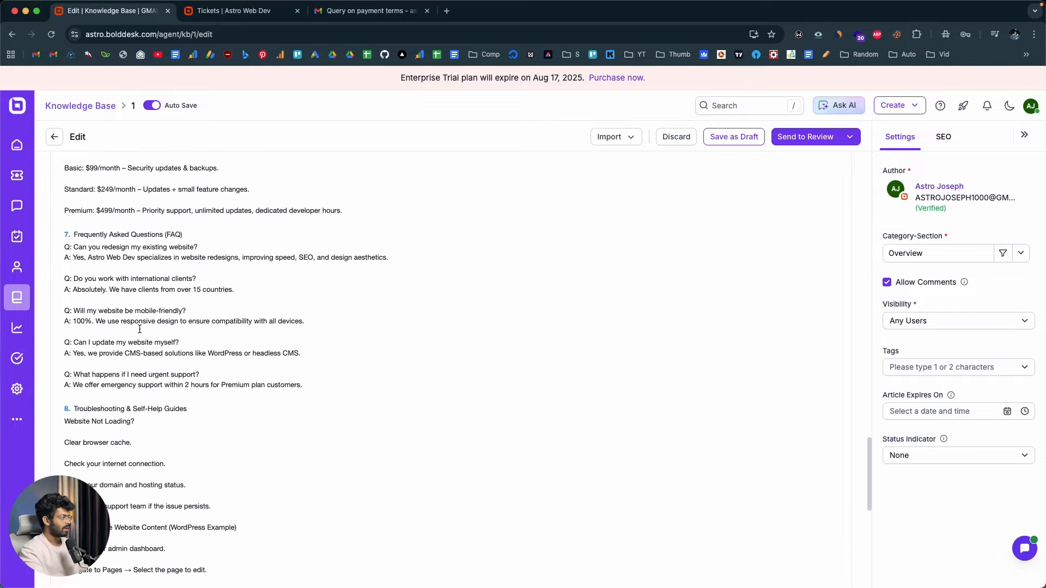
scroll(182, 314, down, 2)
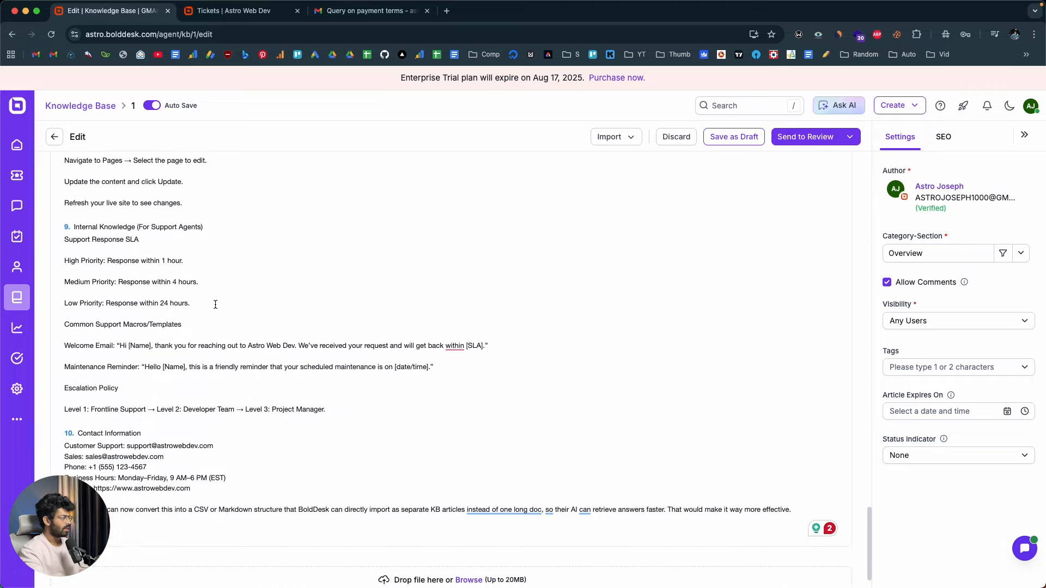
scroll(214, 303, up, 20)
scroll(215, 305, down, 8)
scroll(178, 378, up, 6)
scroll(176, 377, up, 15)
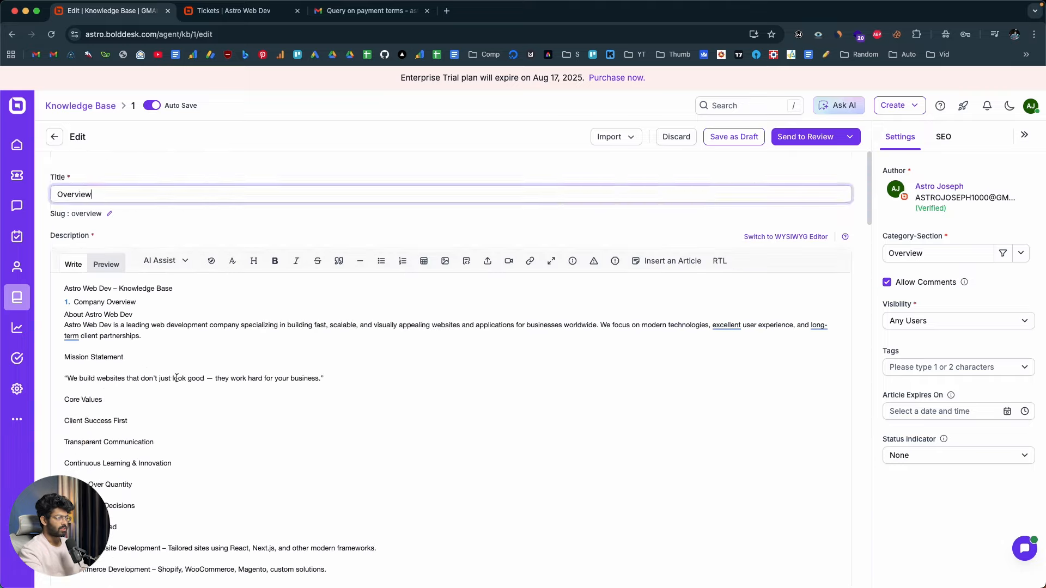
scroll(180, 376, down, 10)
scroll(136, 376, up, 10)
click(55, 137)
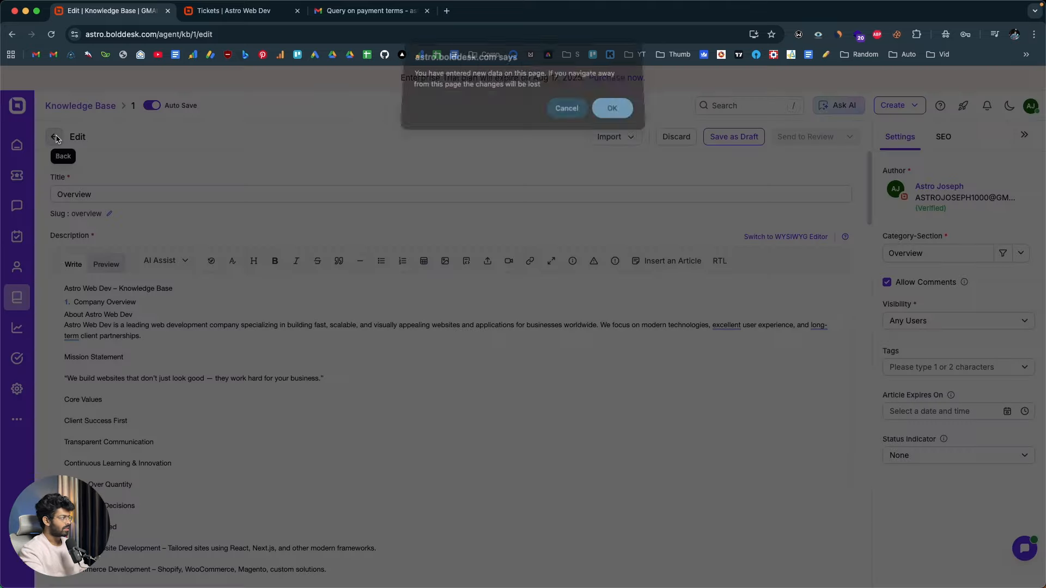
click(611, 112)
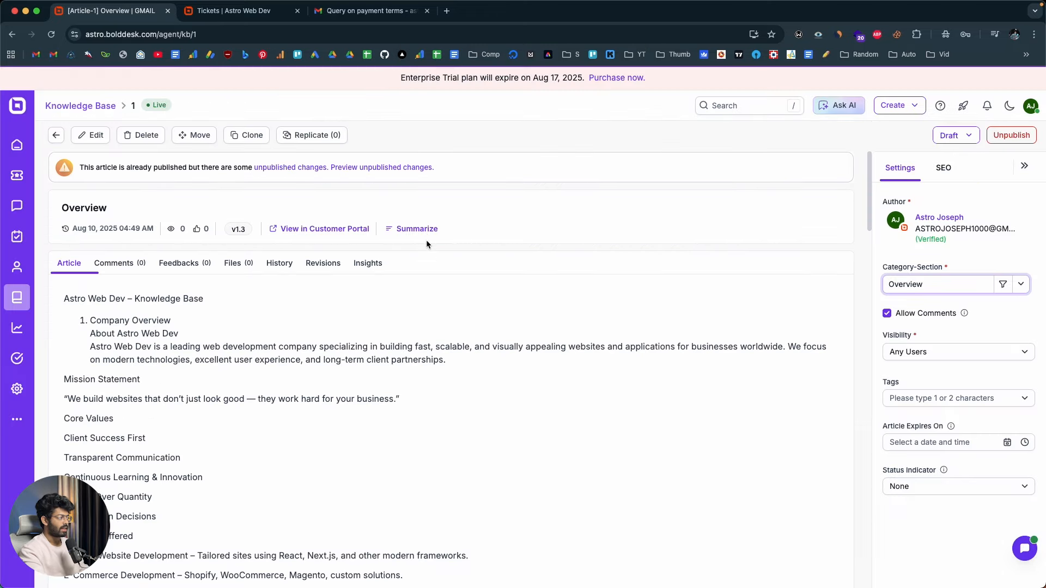
click(18, 295)
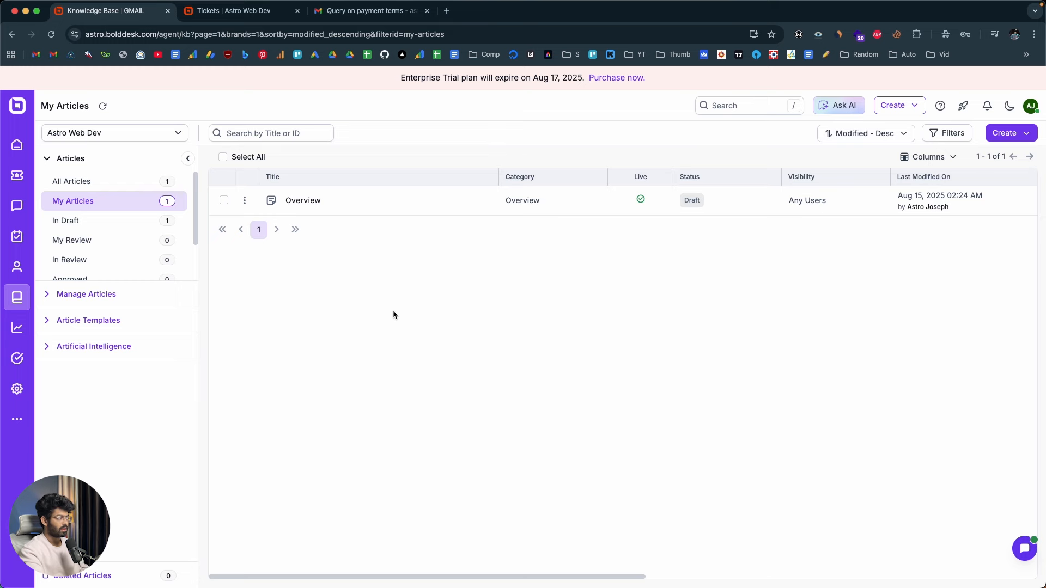
Read the "Ticket updated" email for the payment terms query in Gmail and check it against the ticket in BoldDesk
click(17, 175)
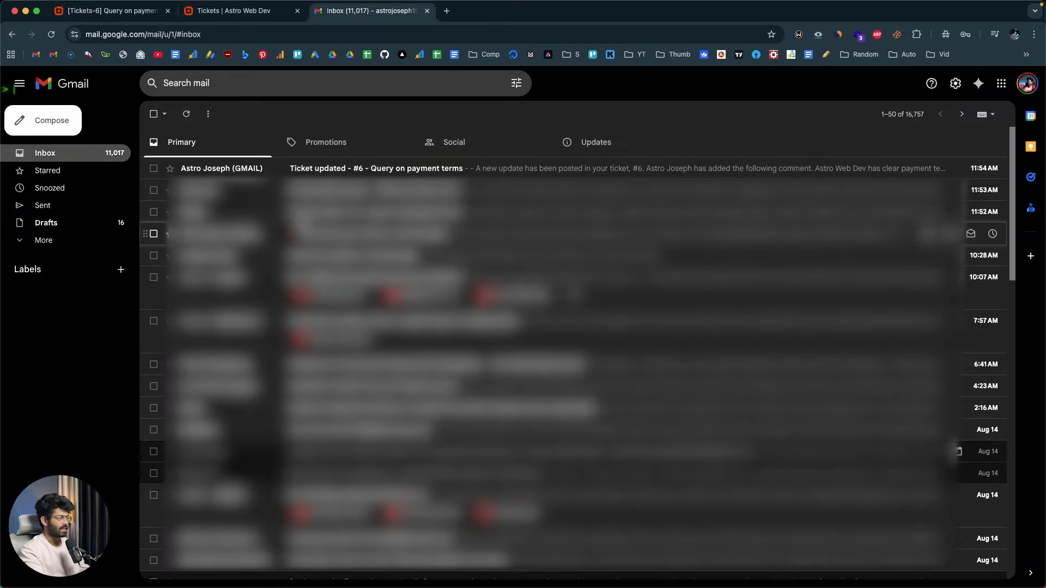
click(374, 168)
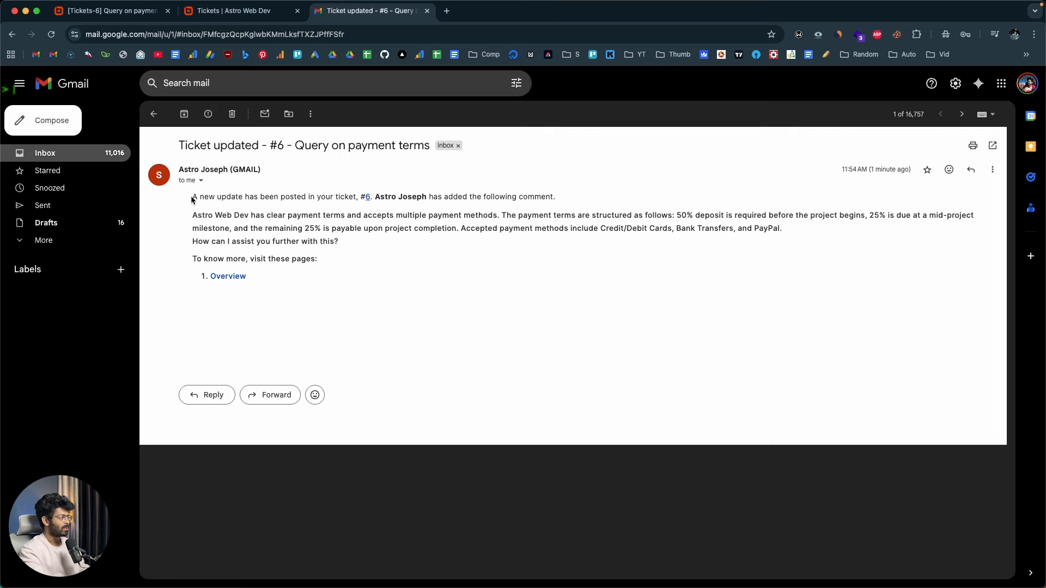
drag(181, 211, 336, 274)
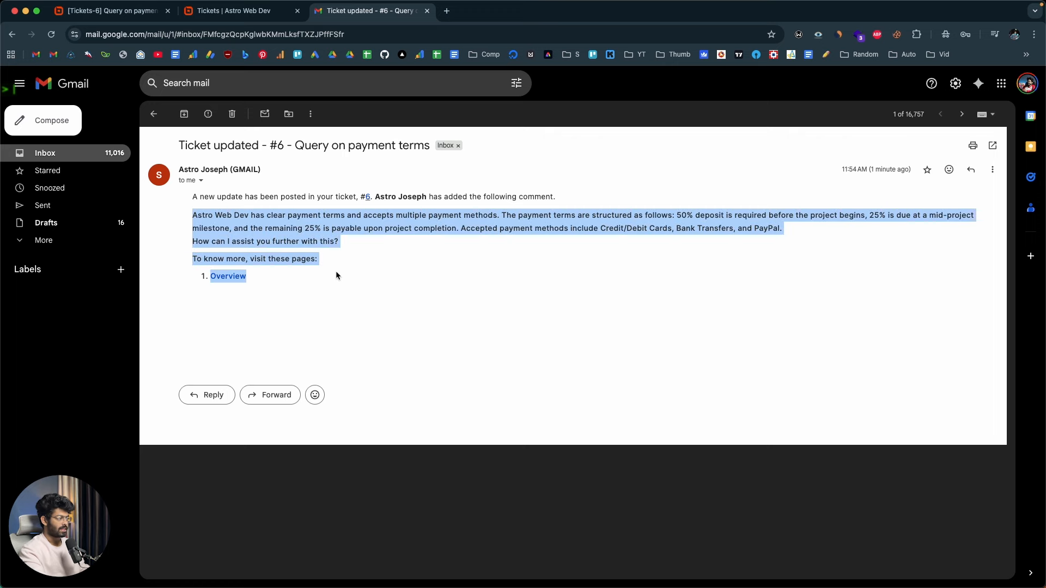
click(336, 273)
click(134, 12)
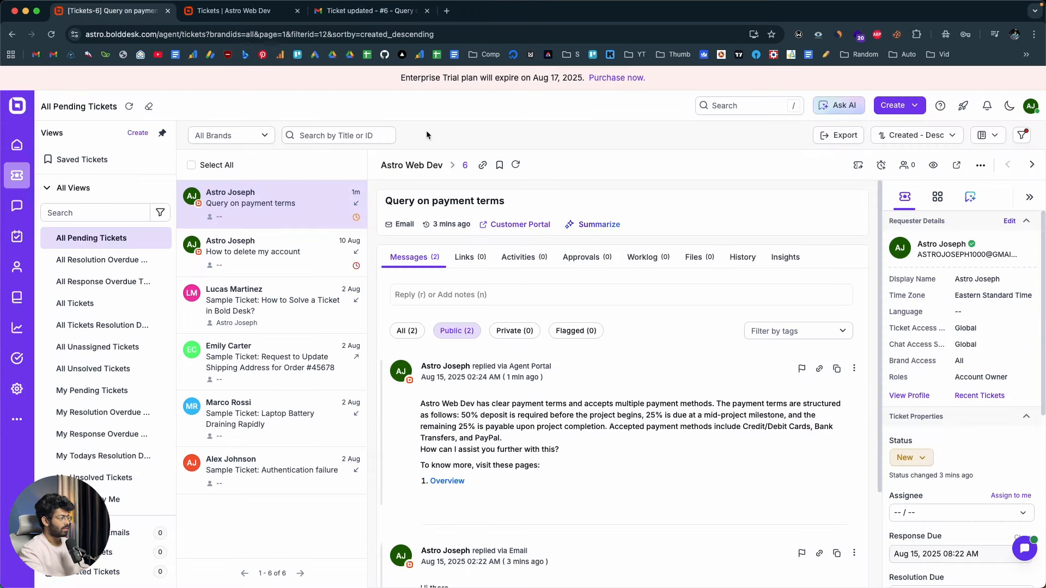
click(370, 11)
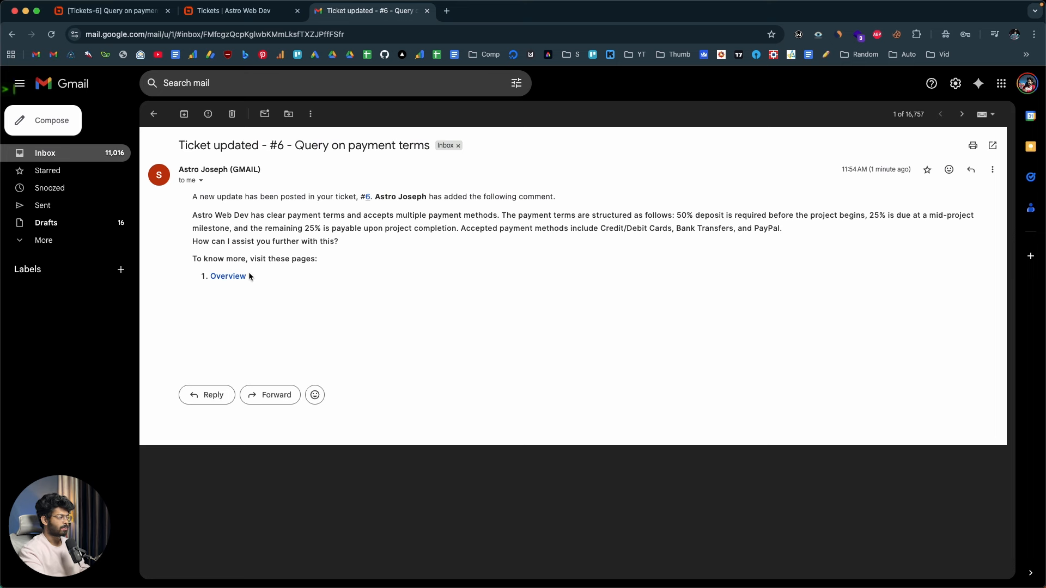
click(114, 19)
Revisit the knowledge base articles and review the message conversation of the payment terms ticket
mouse_move(3, 271)
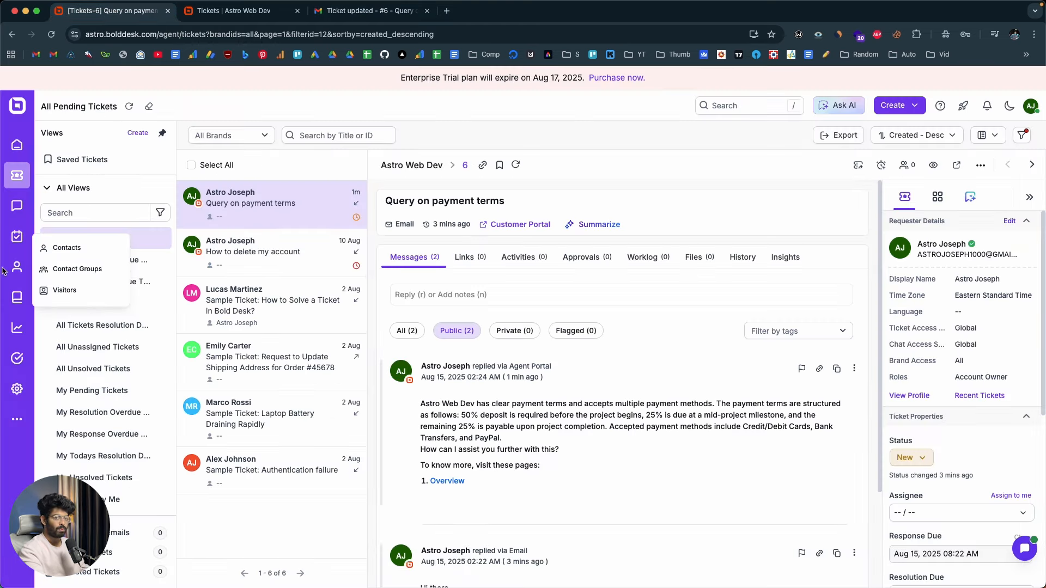
click(16, 297)
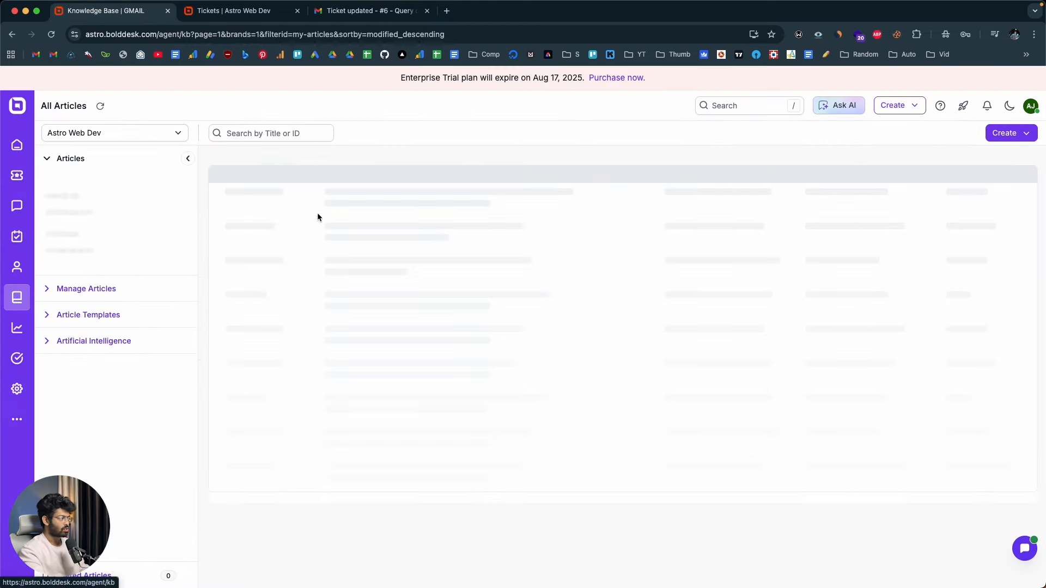
click(16, 175)
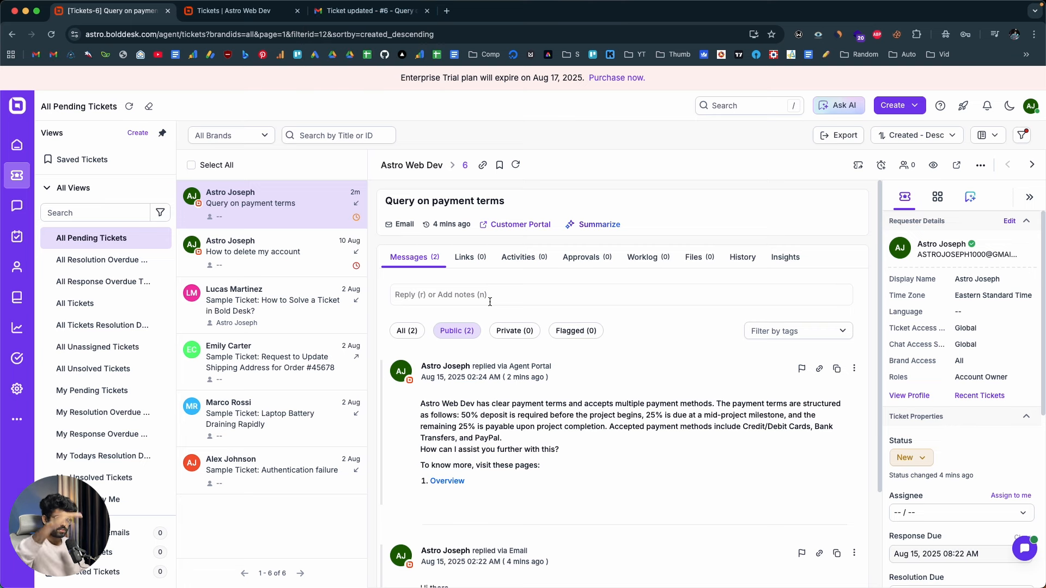
scroll(649, 439, down, 3)
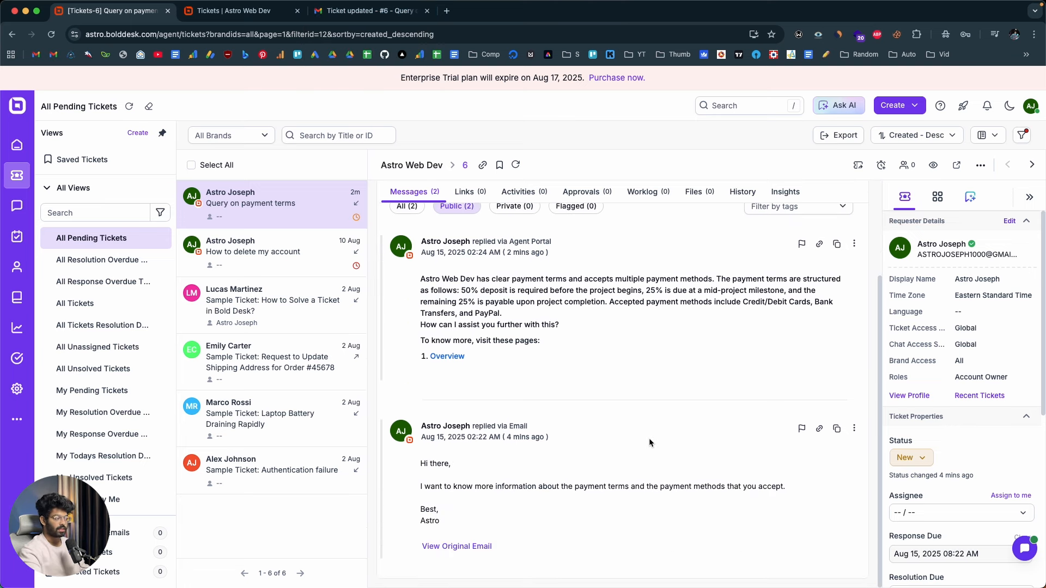
Generate an AI summary of the payment terms ticket, read through its conversation points and copy the summary
scroll(648, 439, up, 3)
scroll(649, 438, down, 3)
scroll(649, 440, up, 3)
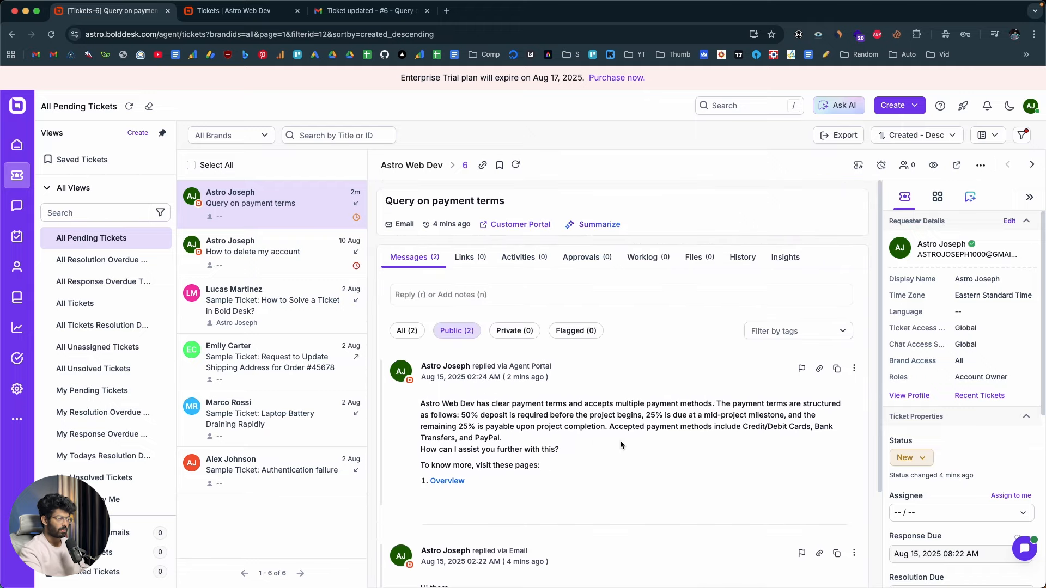
click(592, 223)
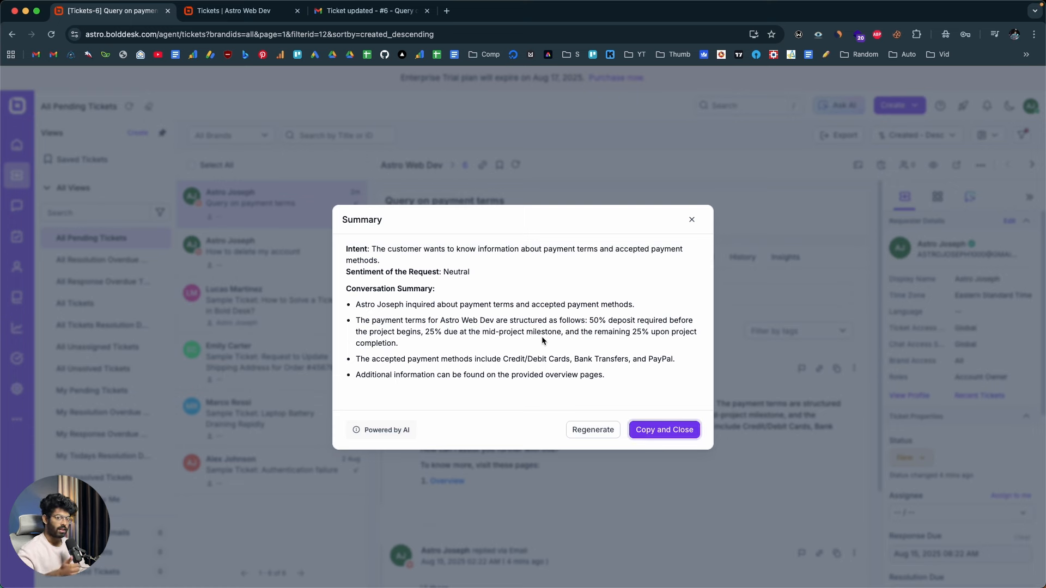
drag(356, 304, 675, 360)
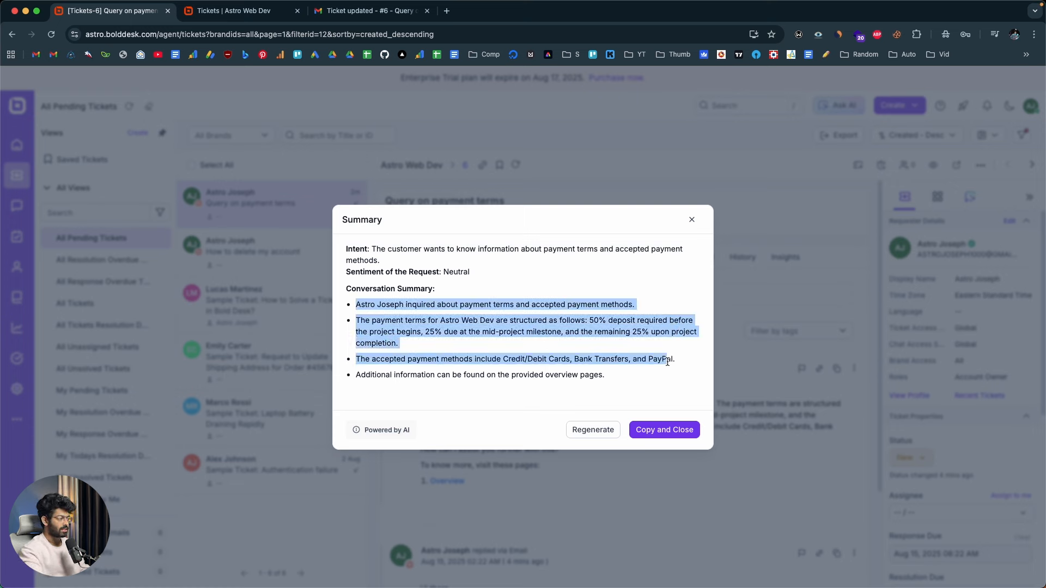
click(454, 305)
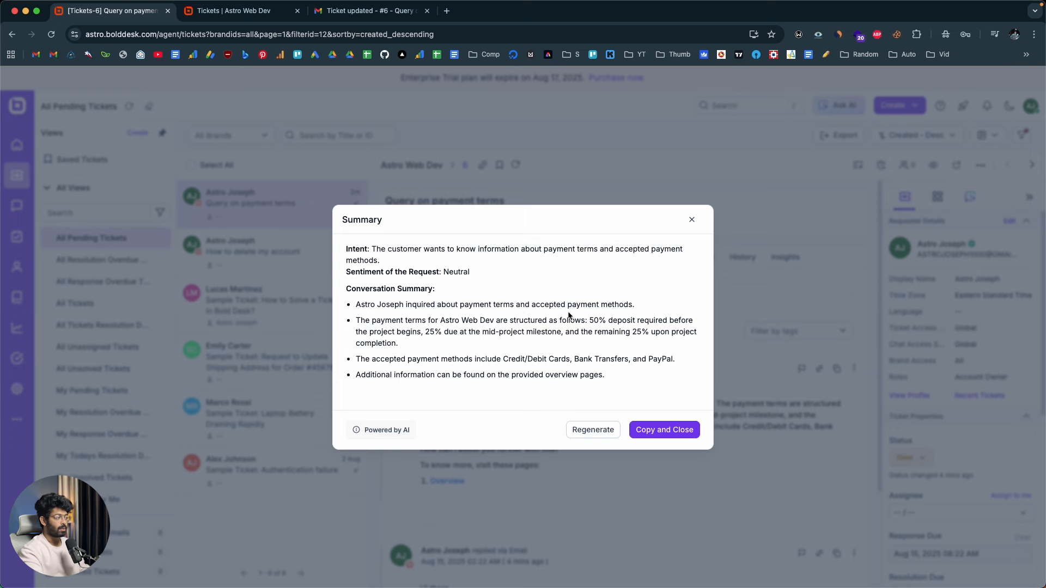
drag(364, 320, 612, 347)
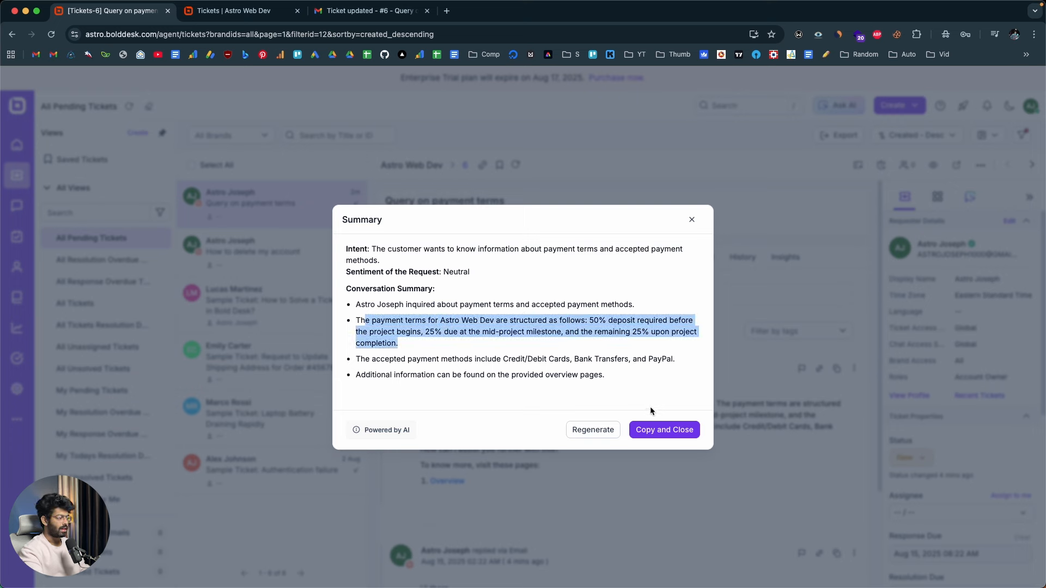
click(672, 430)
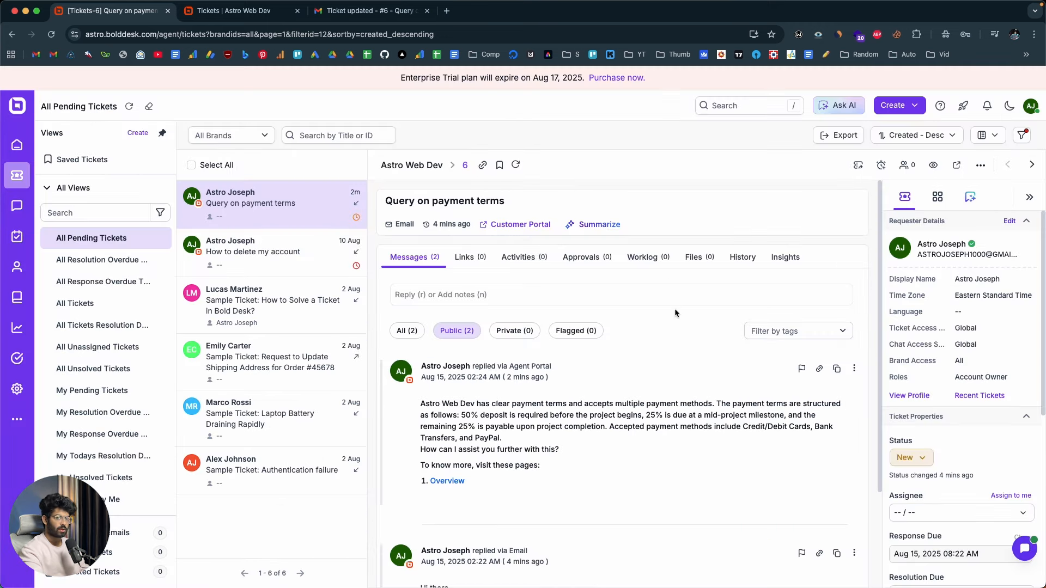
Look through the ticket's links, activities, approvals and worklog, and return to its messages
click(464, 257)
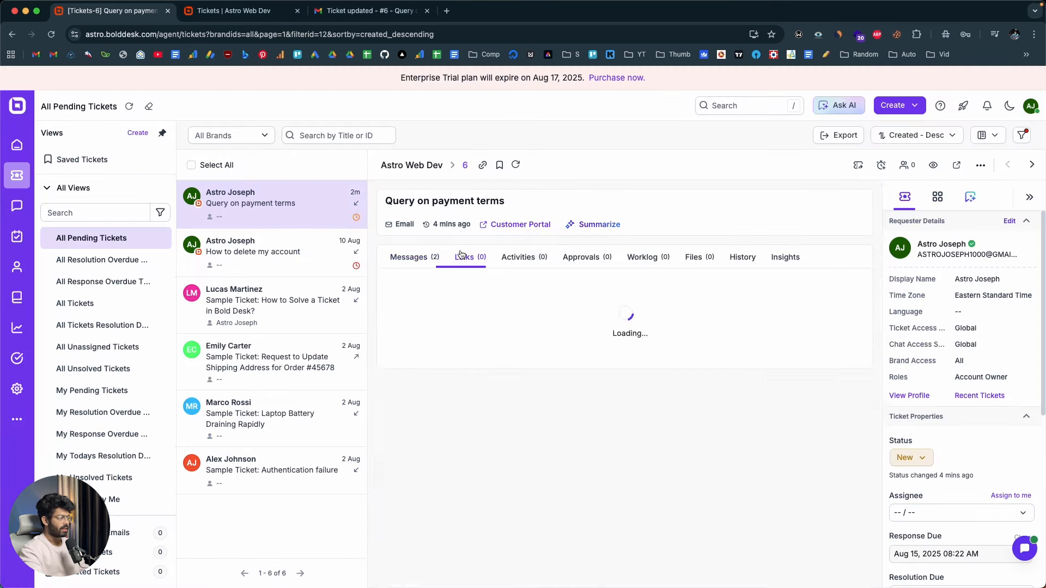
click(522, 260)
click(576, 262)
click(645, 261)
click(589, 260)
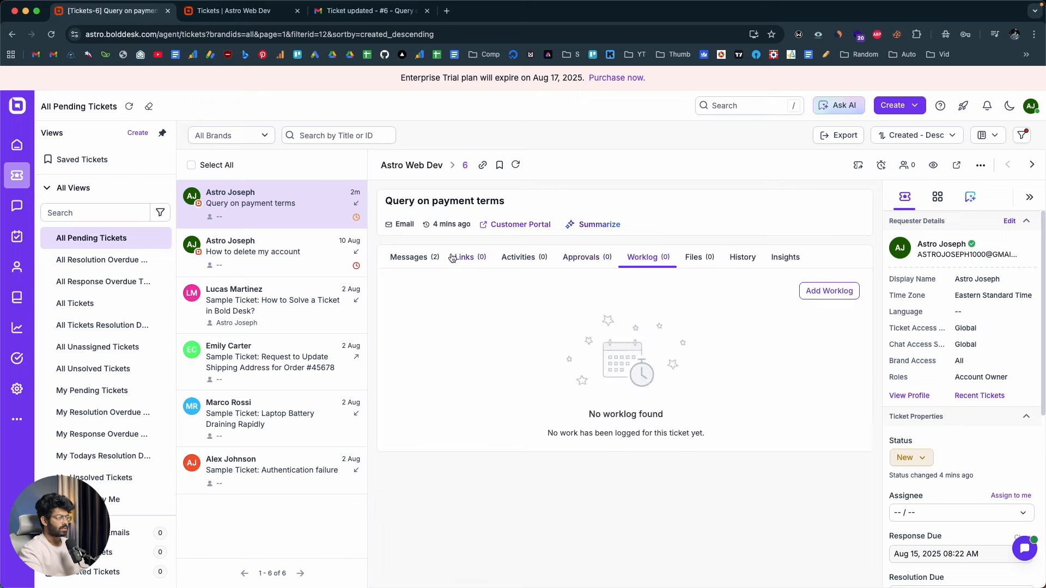
click(424, 260)
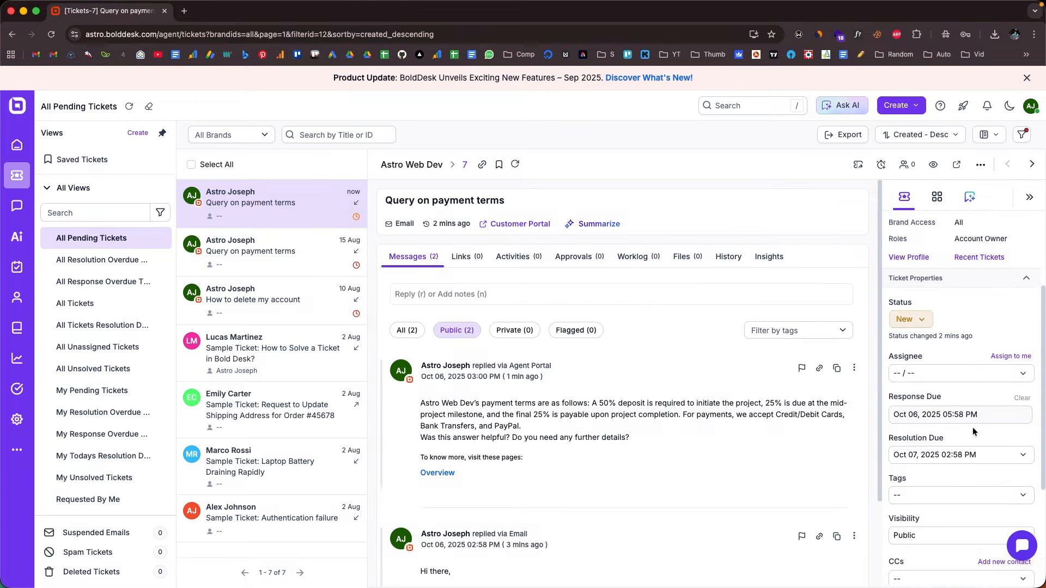
Choose the Leads group for the payment terms ticket's assignee and bring up the agents to pick from
scroll(972, 427, down, 1)
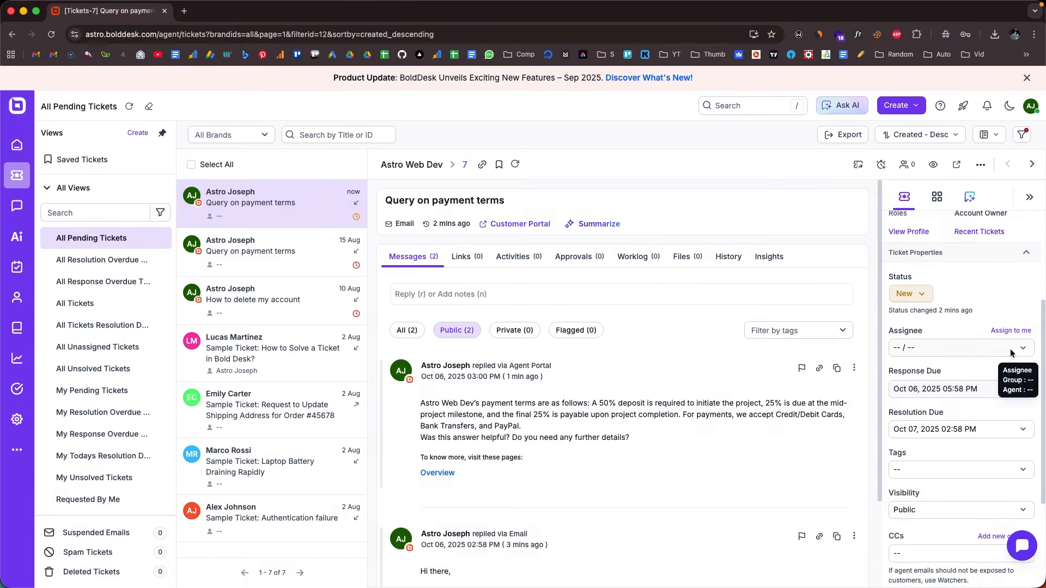
click(993, 352)
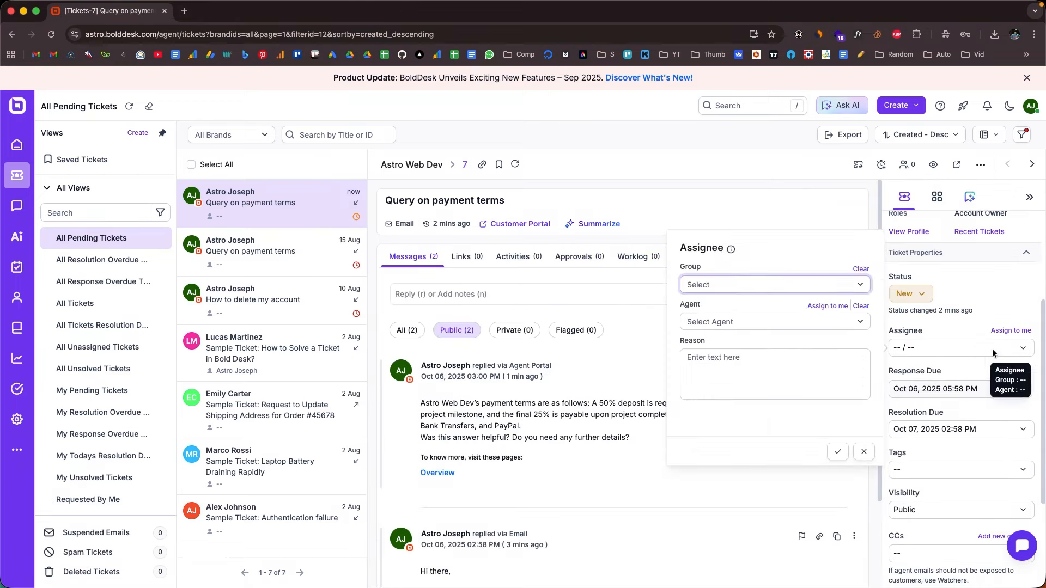
click(746, 285)
click(717, 332)
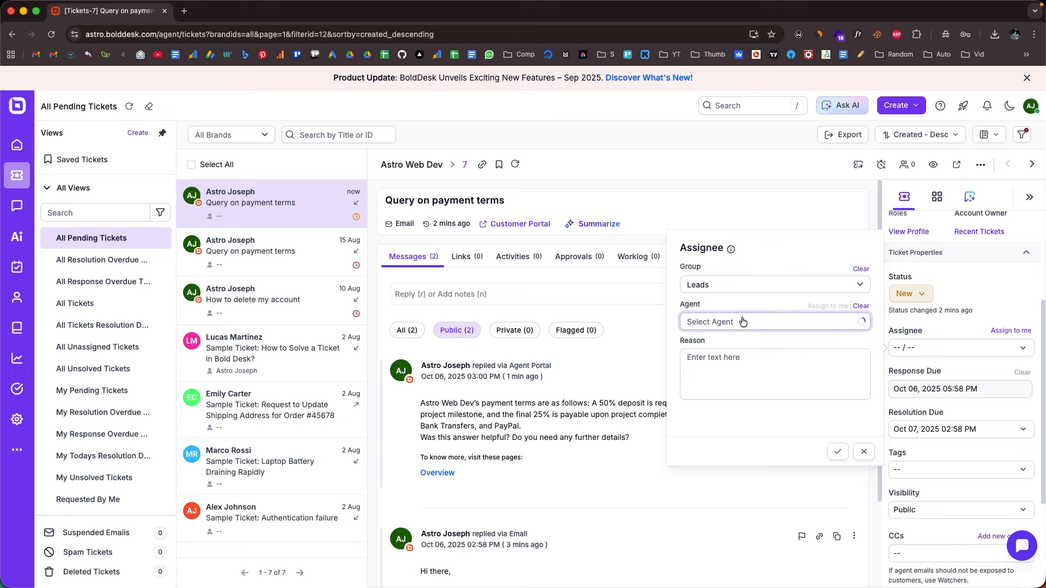
click(719, 323)
click(745, 288)
click(719, 347)
click(719, 322)
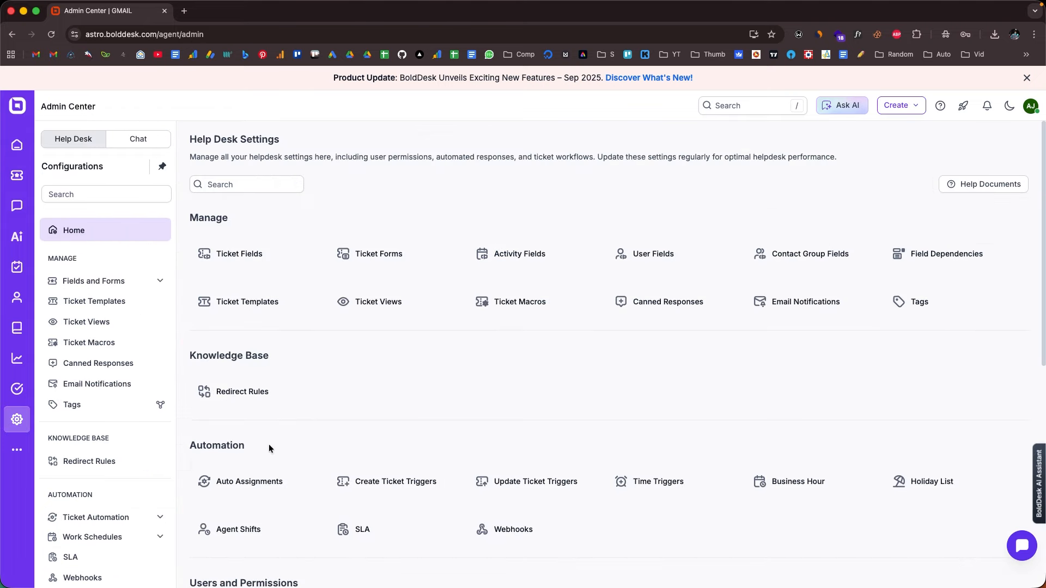
Start a new auto-assignment rule about payment and open the choice of the group eligible for auto-assignment
click(242, 479)
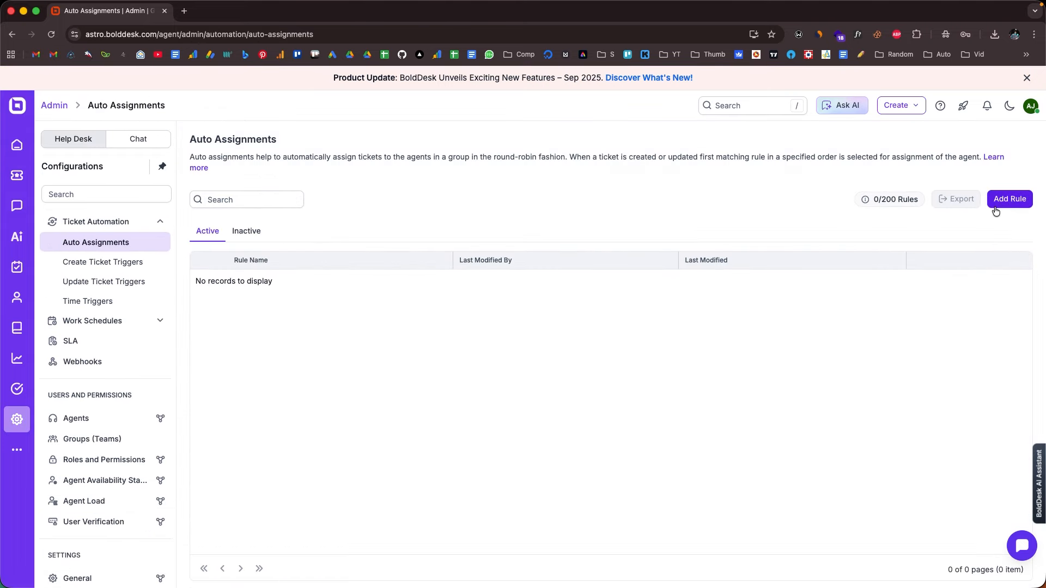
click(1010, 198)
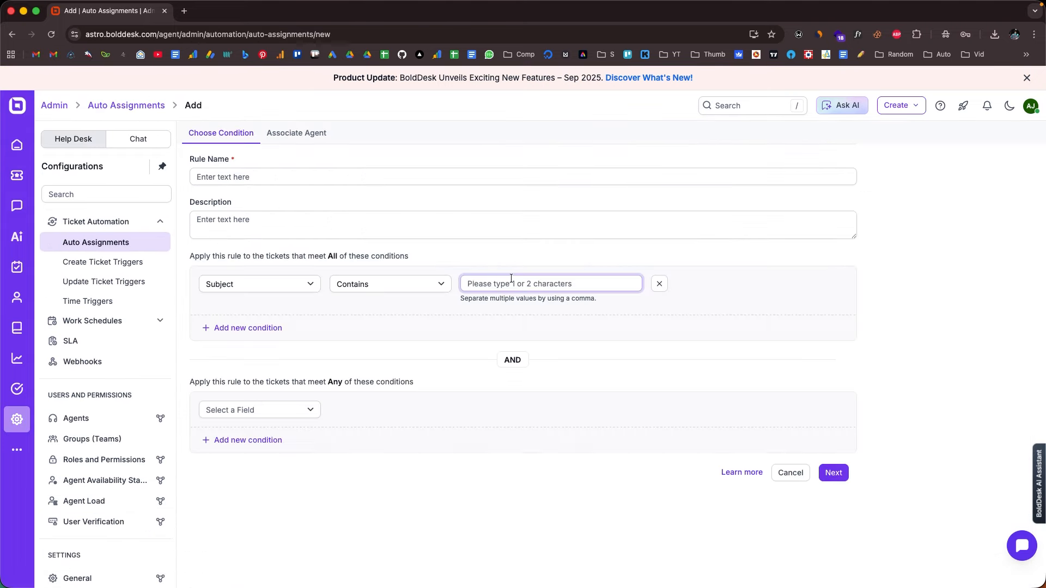
text(payme)
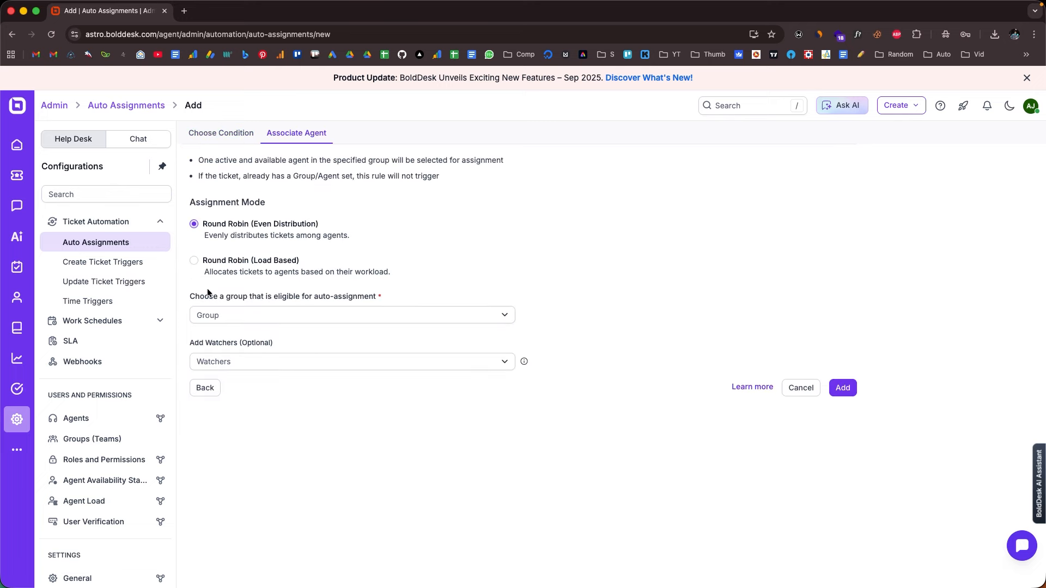
click(218, 313)
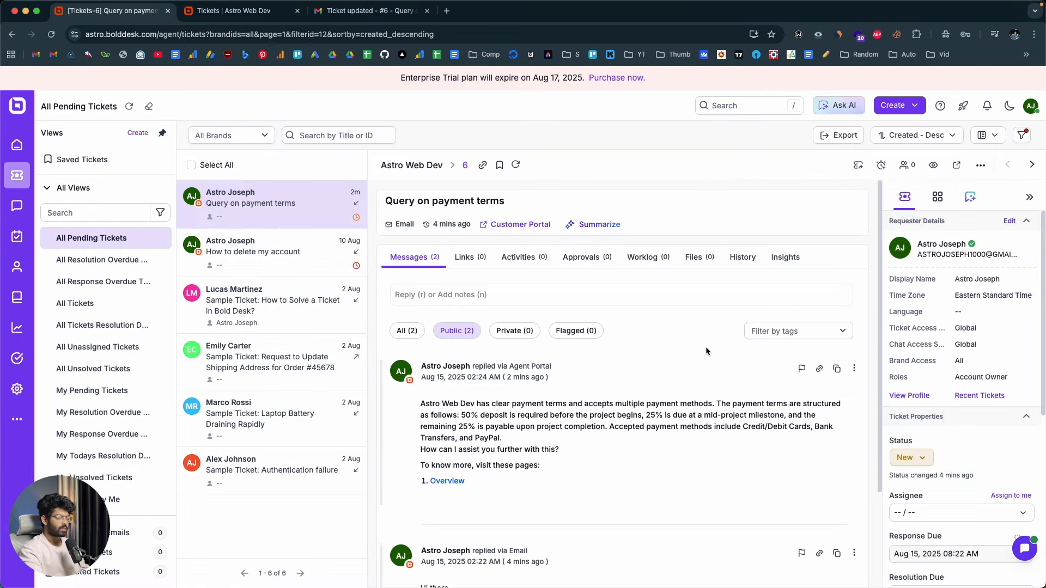
Have AI Copilot generate a response to the customer query, use it as the ticket reply and review the drafted text
click(970, 197)
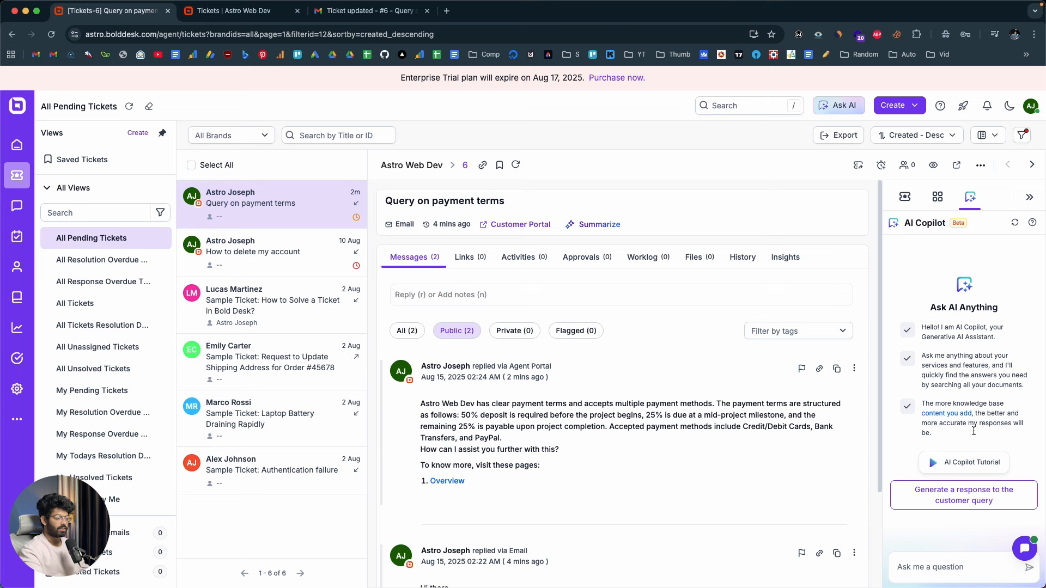
click(935, 495)
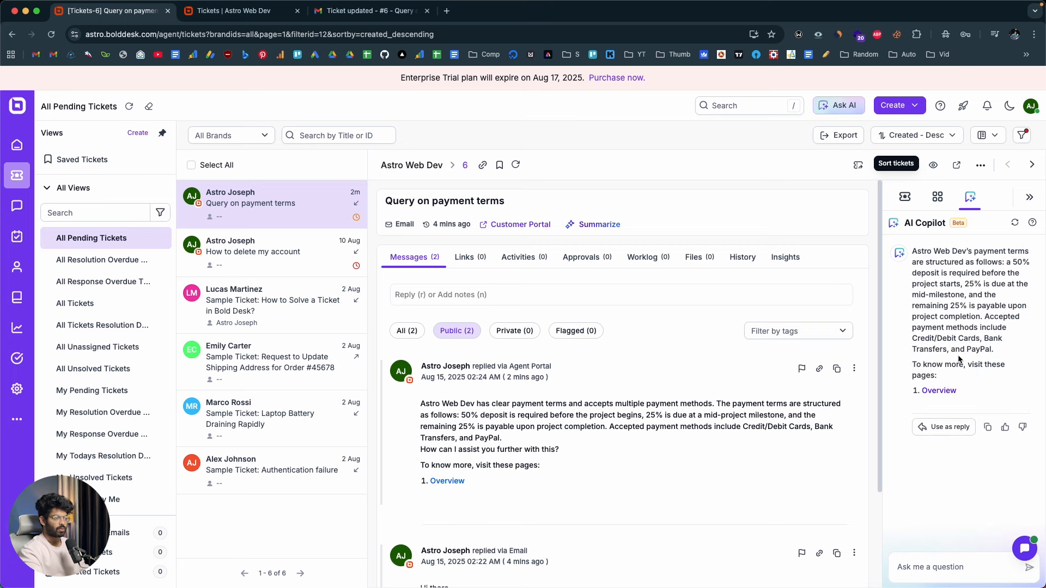
click(943, 427)
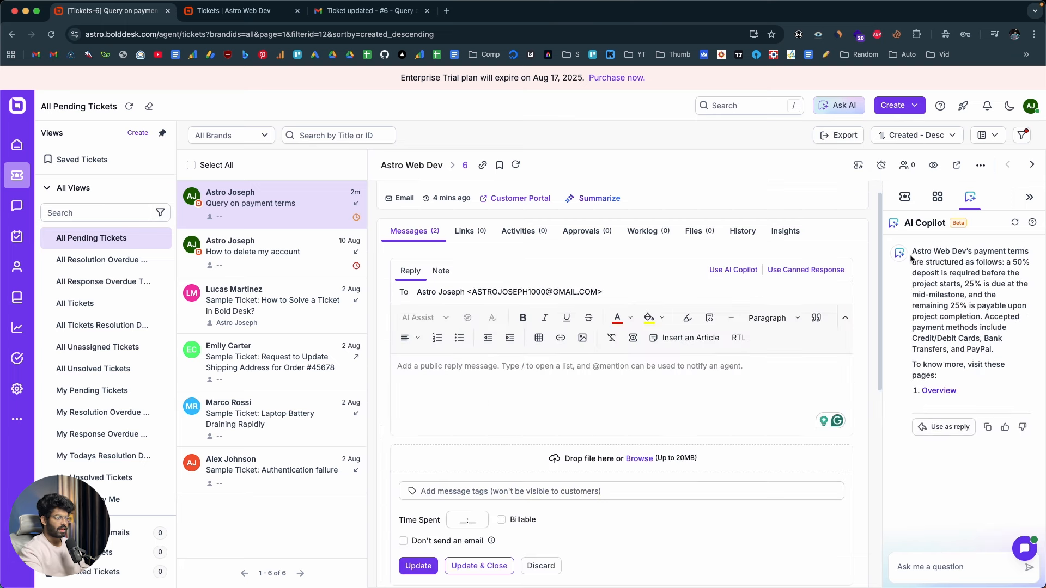
drag(911, 258, 991, 349)
click(1008, 324)
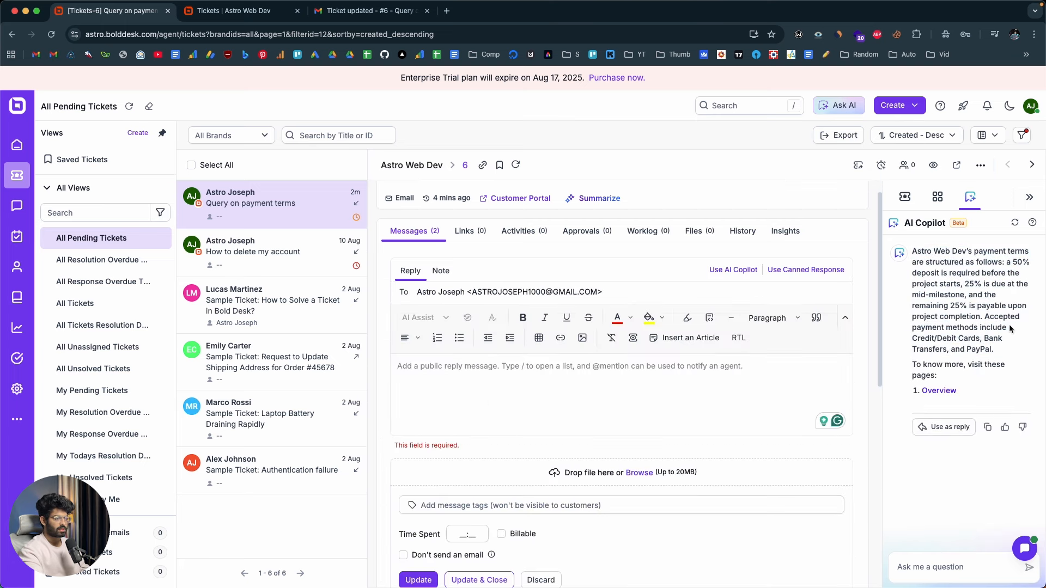
click(946, 429)
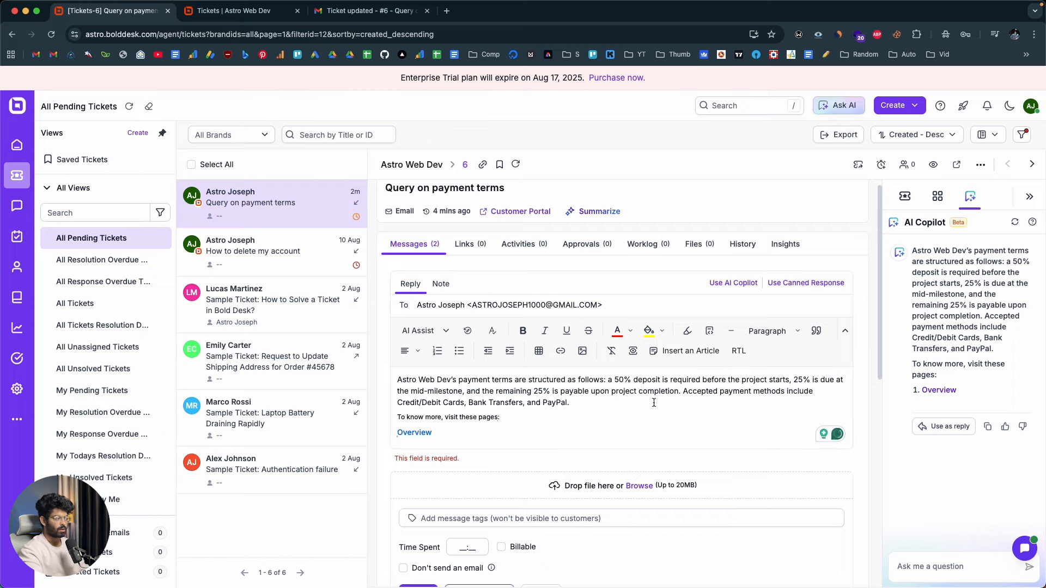
drag(396, 380, 890, 420)
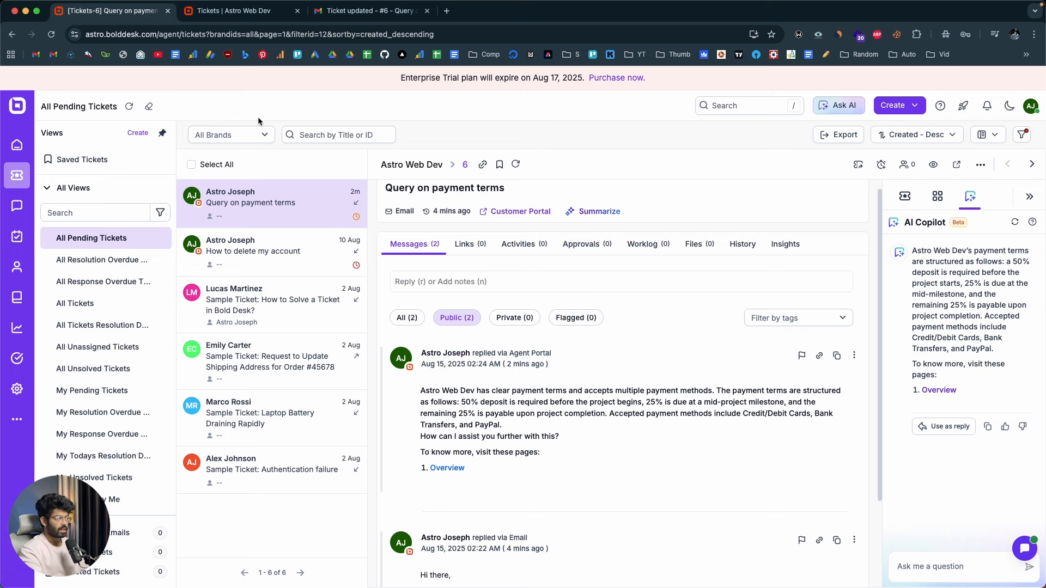
View the agent dashboard with the support email and portal address, check the customer portal's tickets and return to the dashboard
click(16, 144)
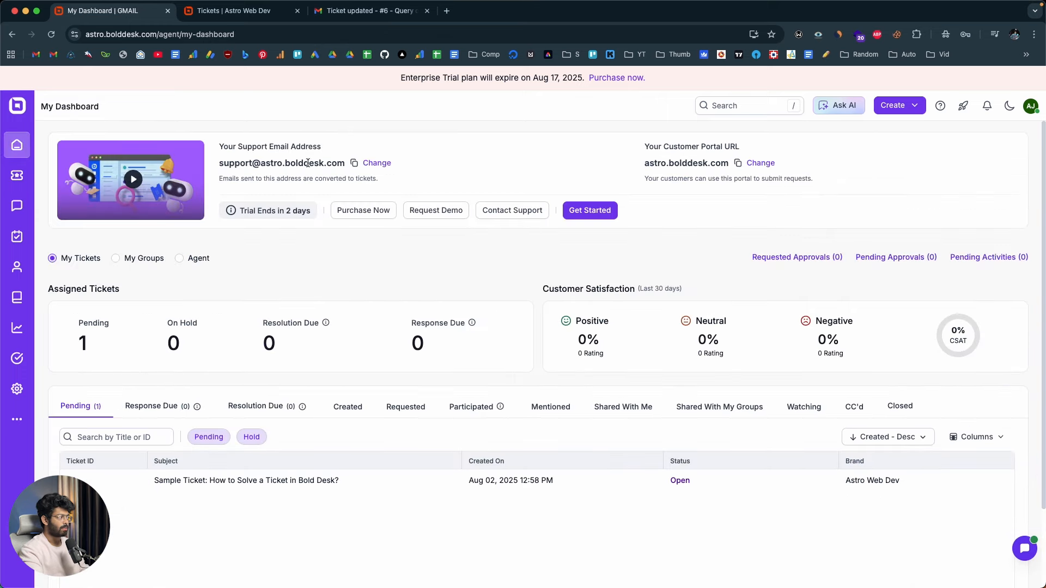
click(234, 10)
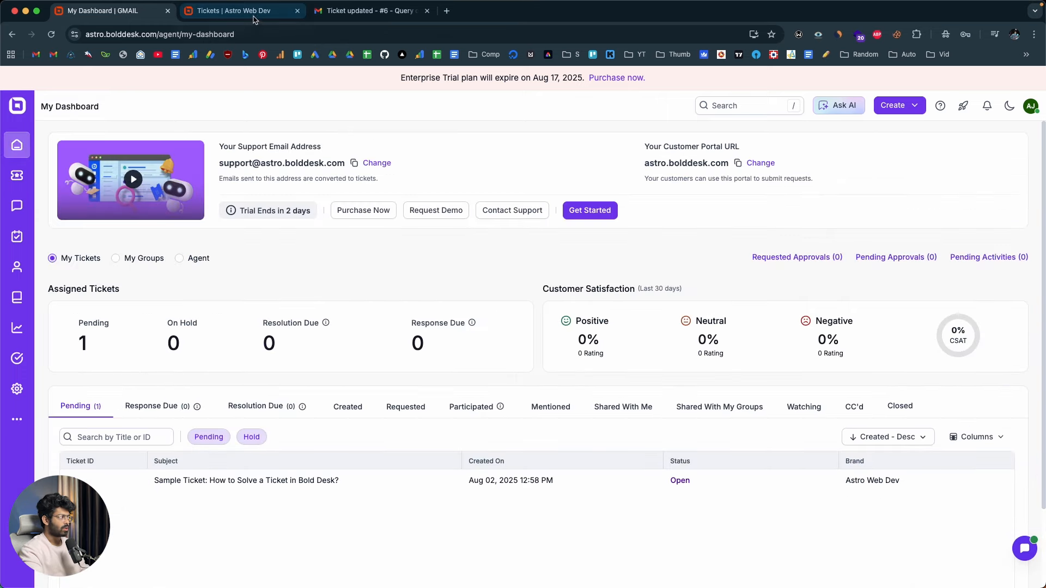
click(136, 11)
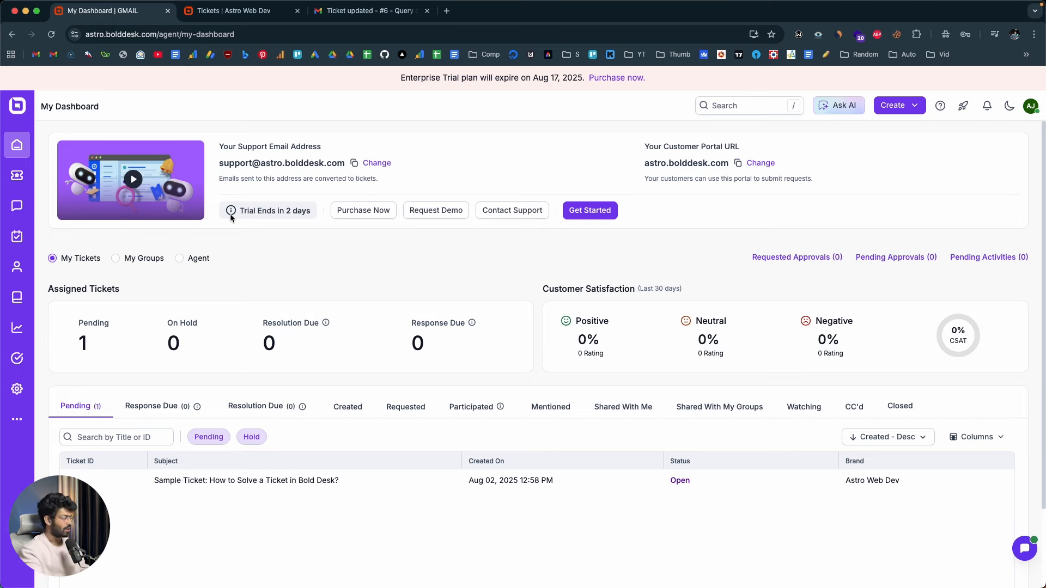
Browse the chat configurations in the Admin Center, including its messaging channels, and show the Live Chat widgets
click(16, 388)
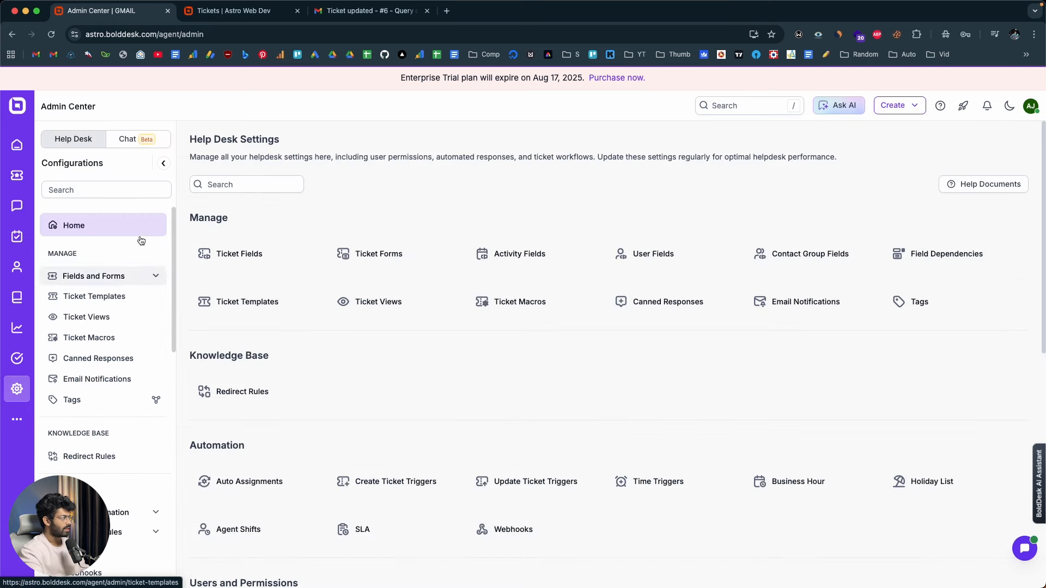
click(133, 145)
scroll(99, 297, down, 3)
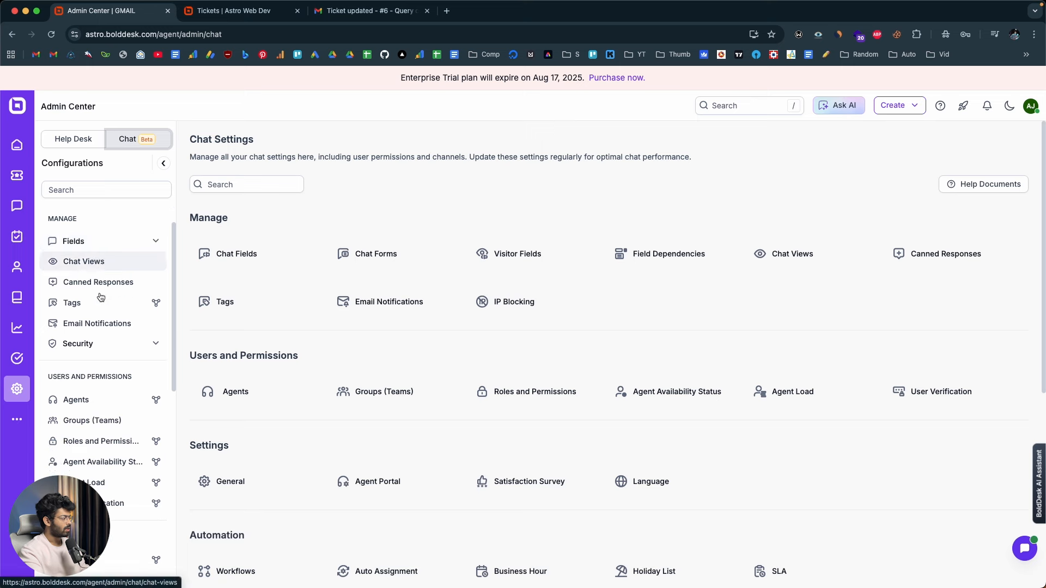
scroll(100, 296, down, 6)
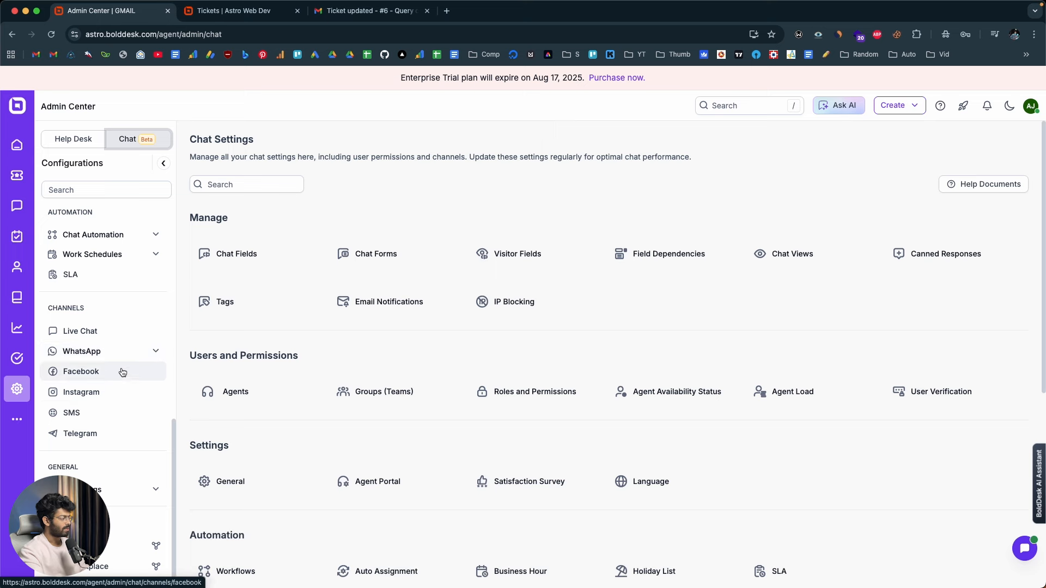
click(92, 333)
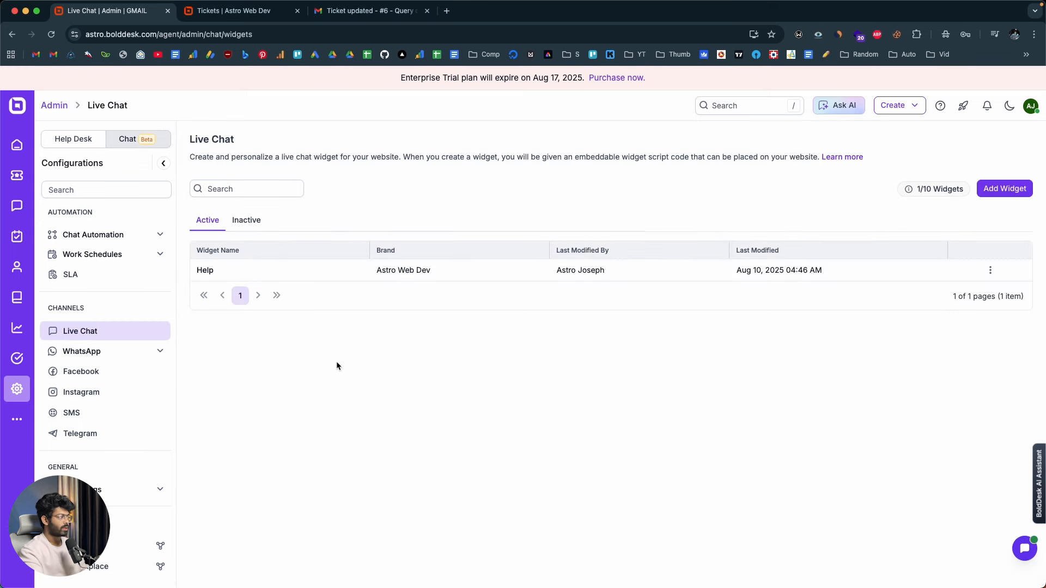
Examine the general, customization and chat experience settings for a new live chat widget, and leave without adding it
click(996, 189)
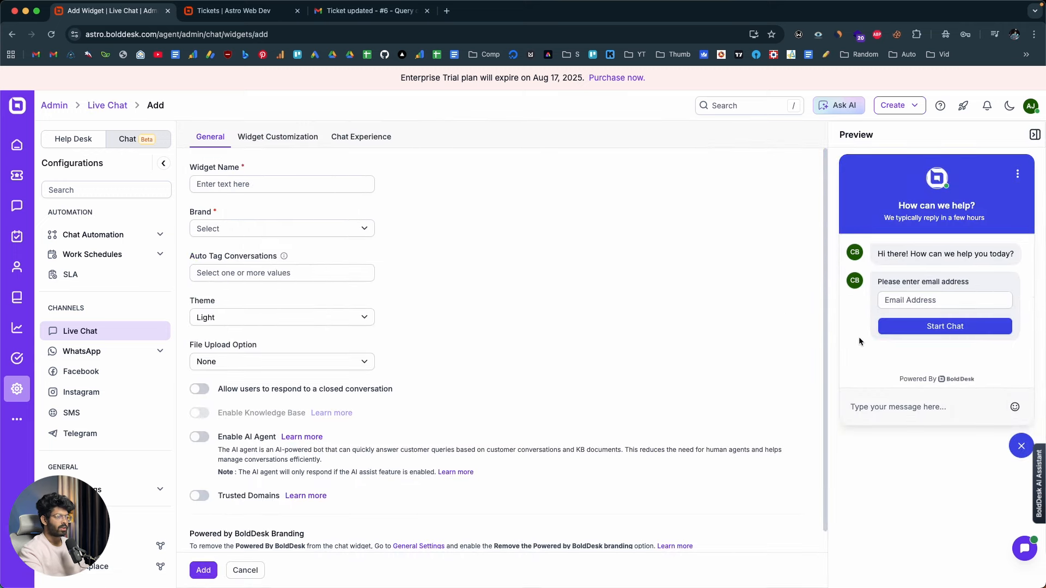
scroll(549, 397, down, 1)
scroll(548, 398, up, 1)
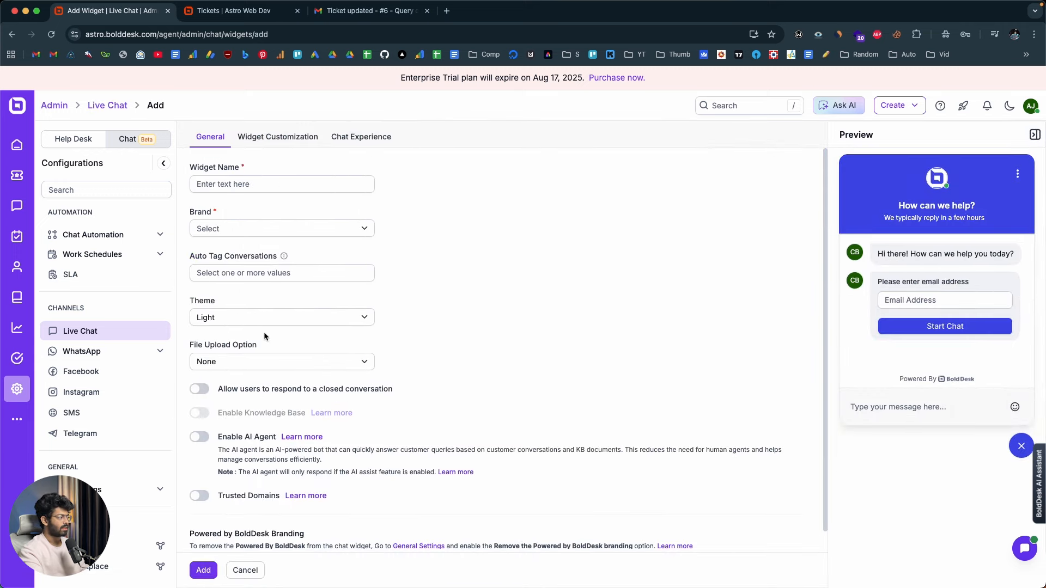
click(294, 143)
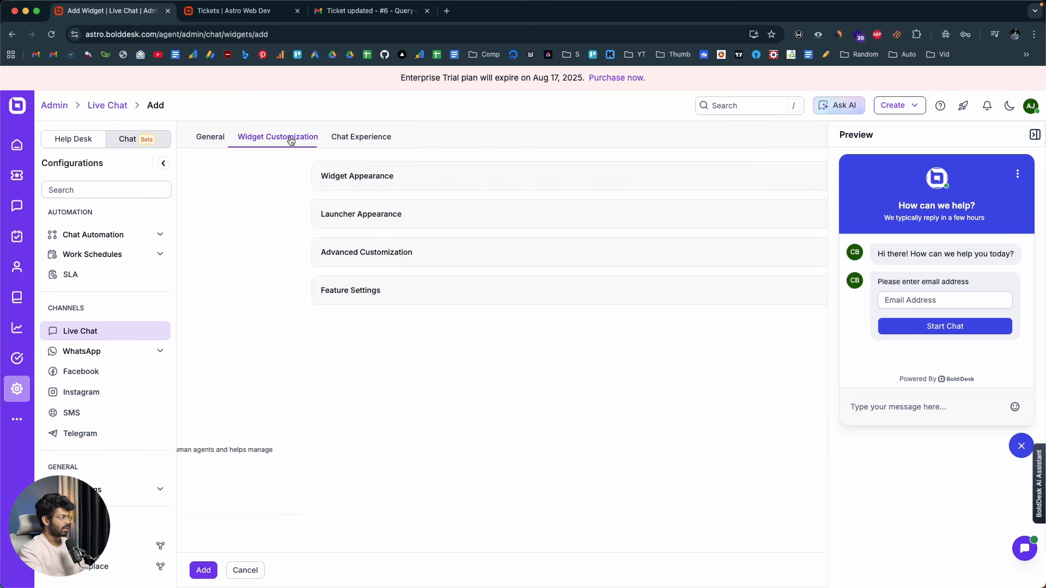
click(363, 142)
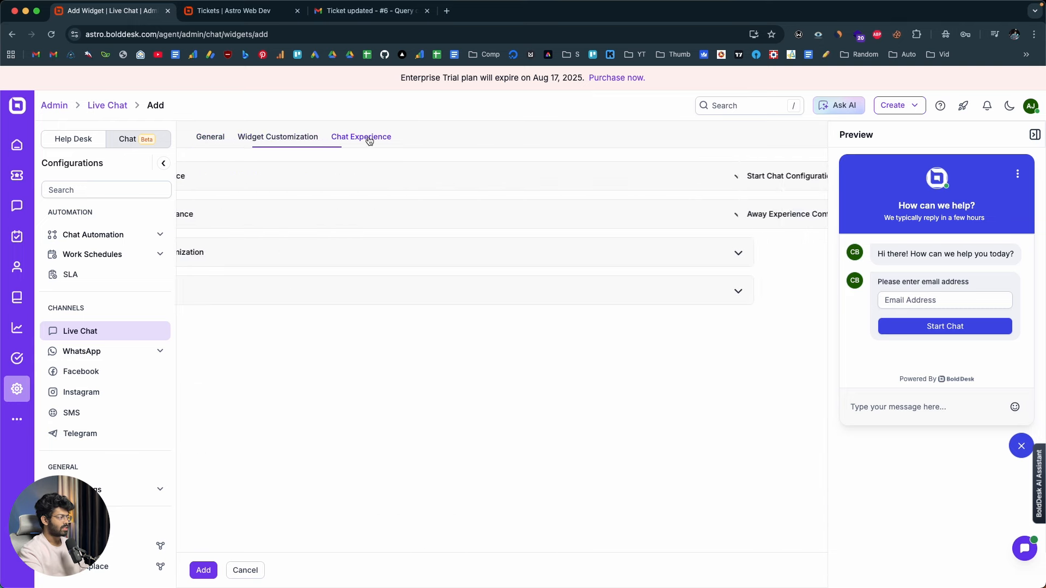
click(250, 175)
click(259, 399)
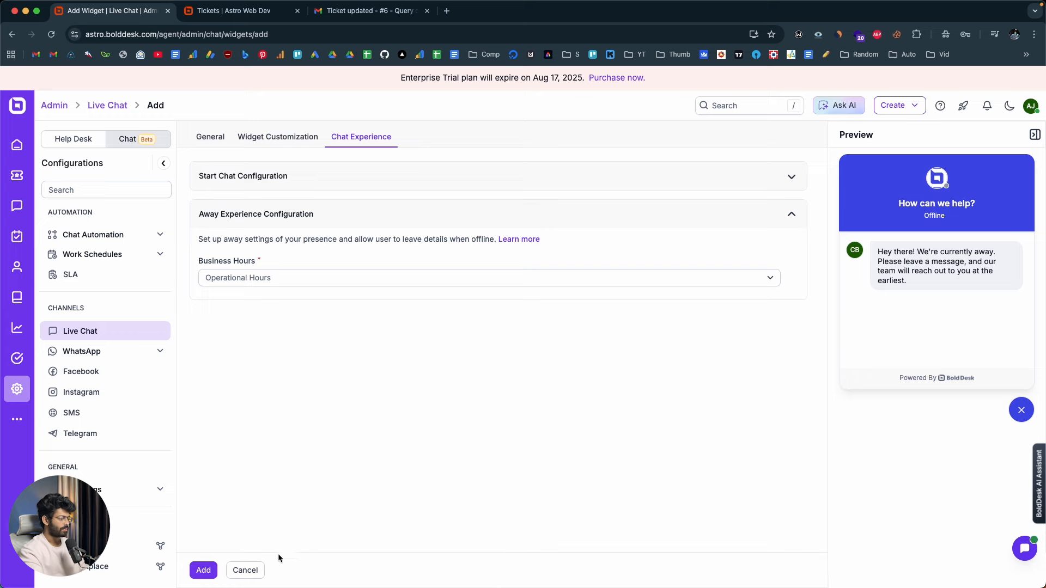
click(245, 570)
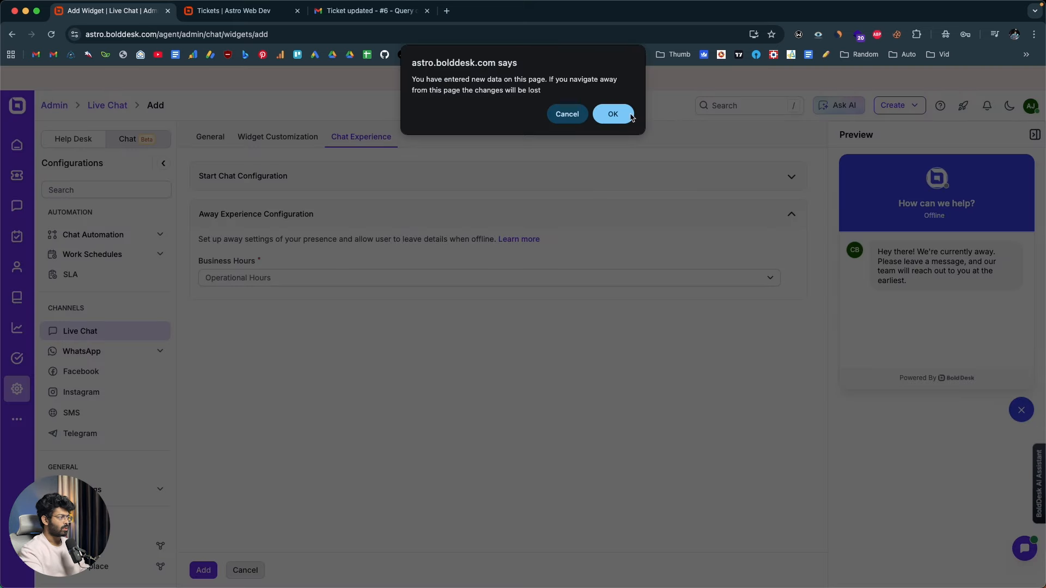
click(613, 115)
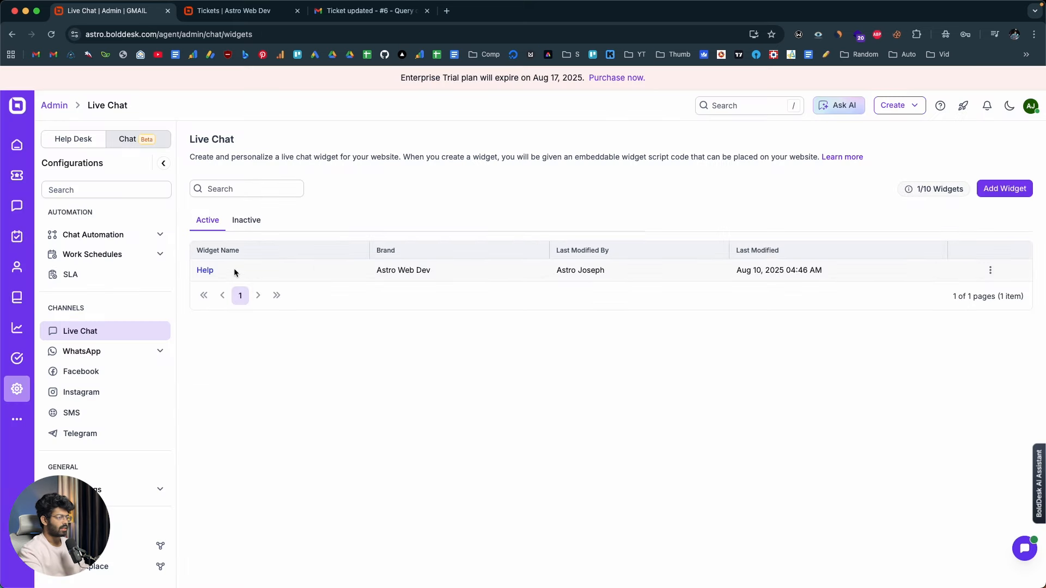
Open the Help live chat widget for editing and review its general, widget customization and chat experience settings
click(990, 275)
click(946, 282)
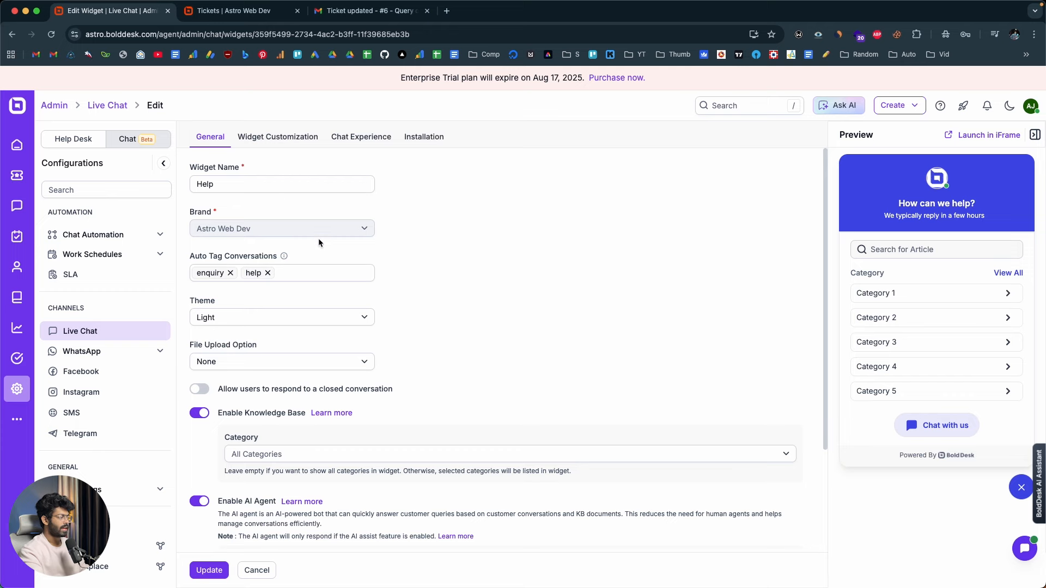
scroll(342, 236, down, 5)
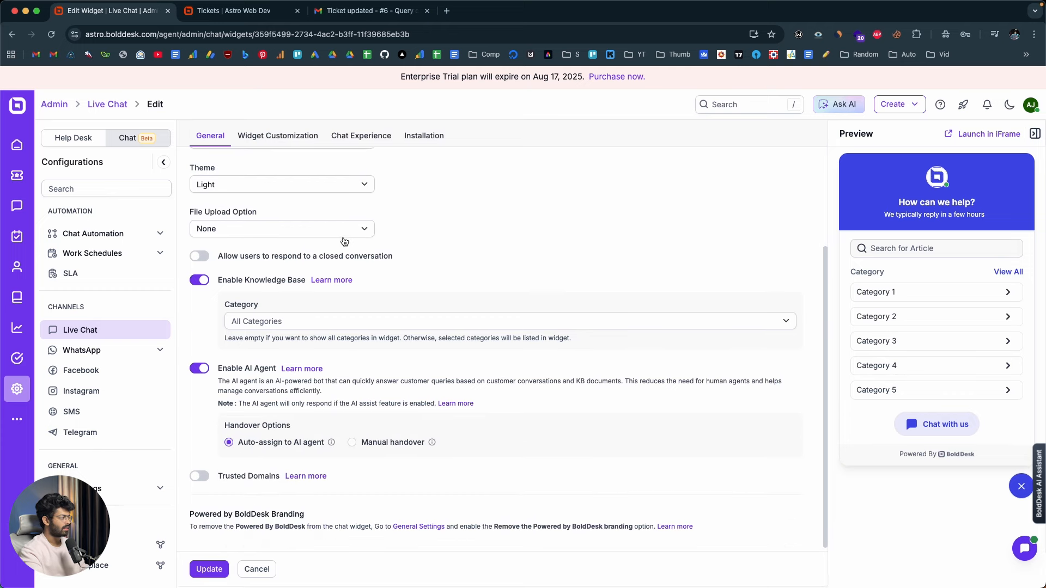
click(285, 137)
click(361, 137)
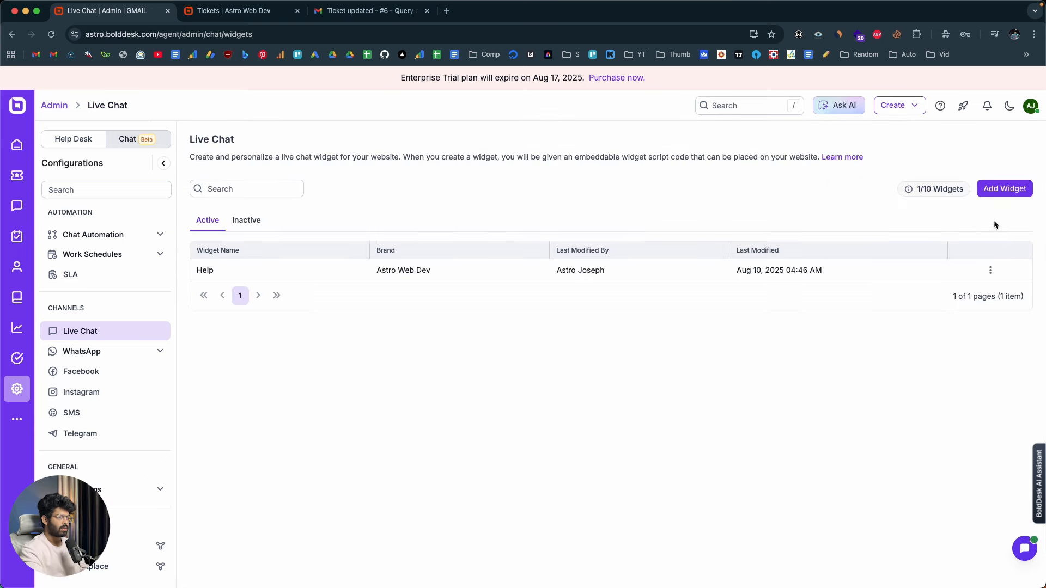
Copy the Help widget's embed code script and close the code dialog
click(990, 271)
click(948, 314)
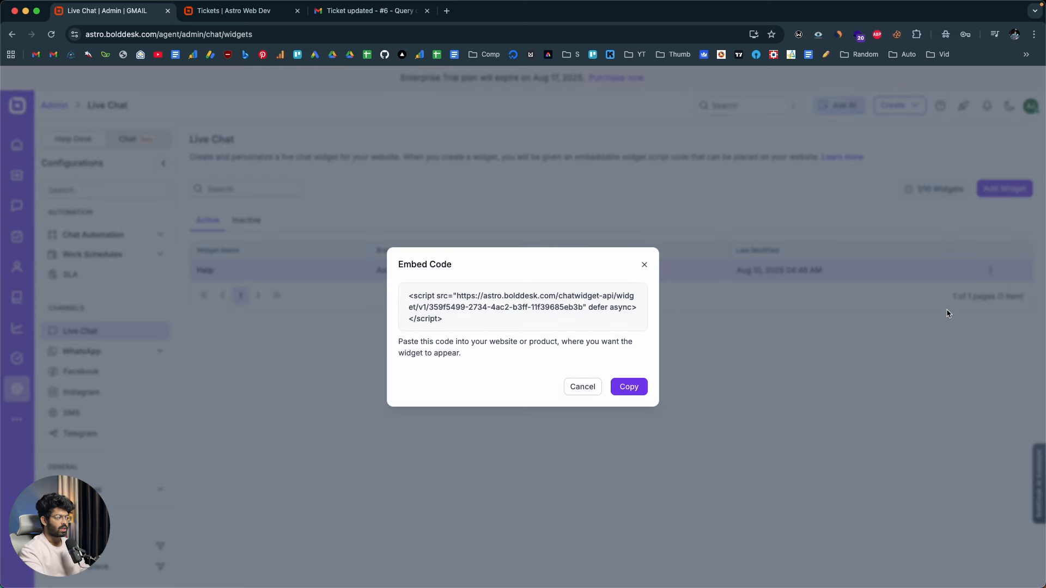
drag(410, 296, 492, 336)
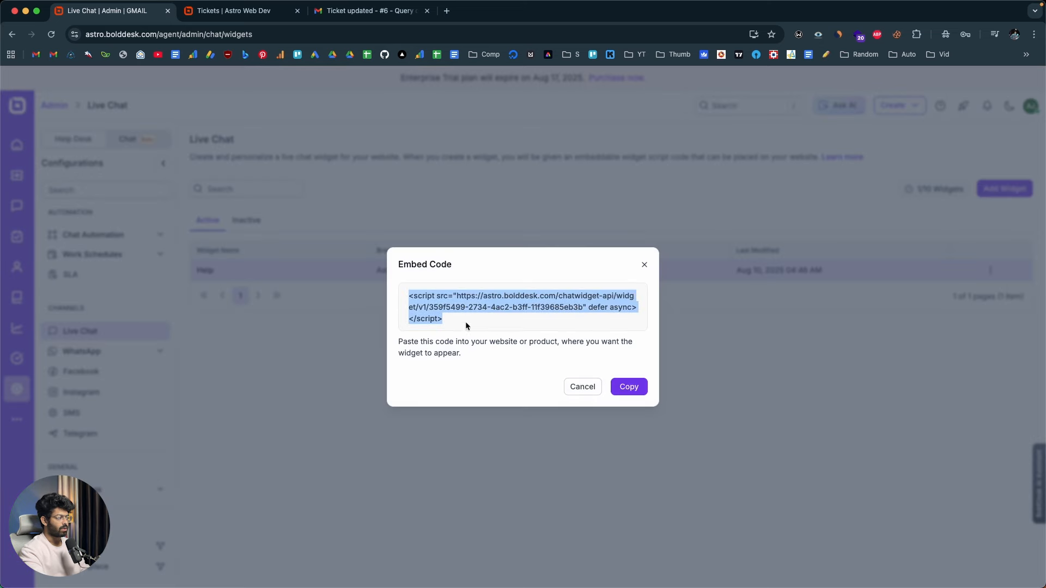
right_click(451, 294)
click(490, 320)
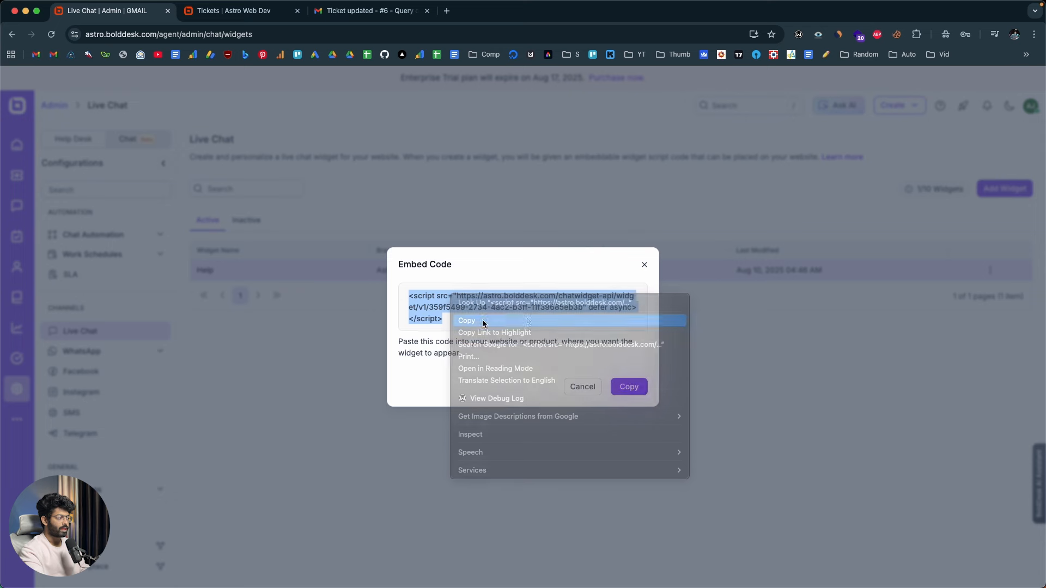
click(526, 316)
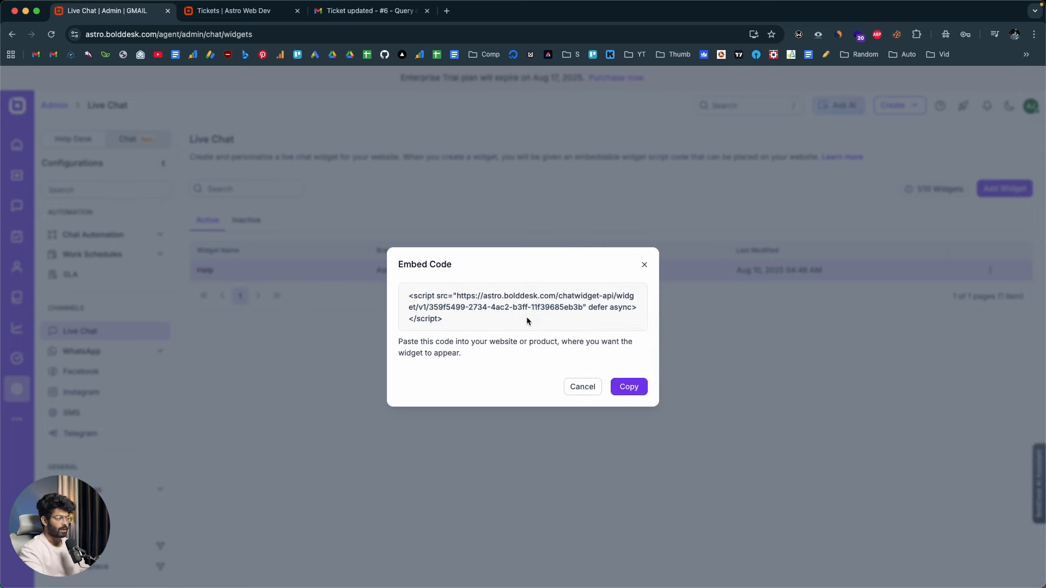
click(755, 460)
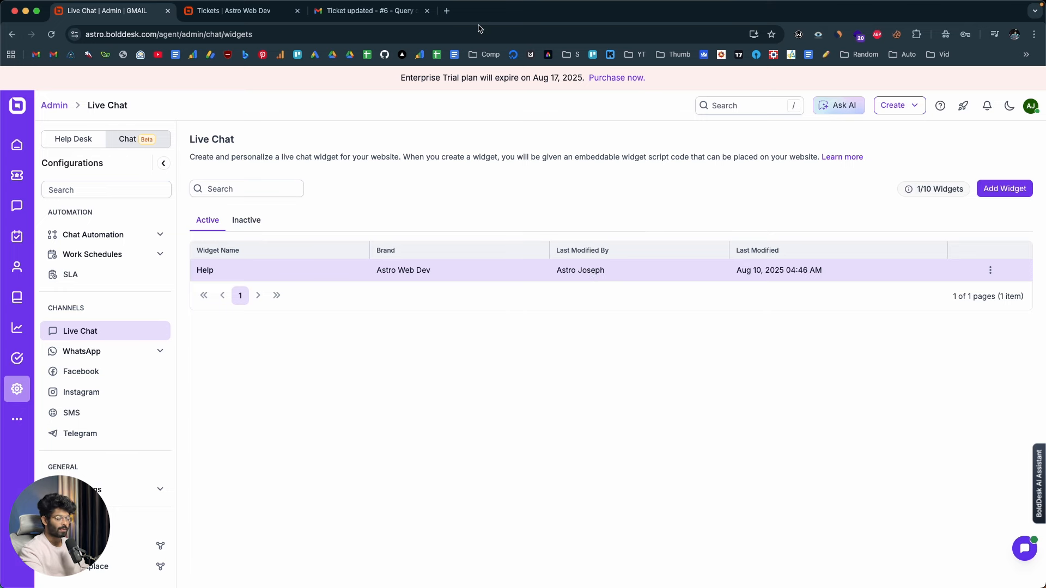
Open the live chat widget on the demo website astrokj.com and start a chat with the visitor's email address
click(447, 11)
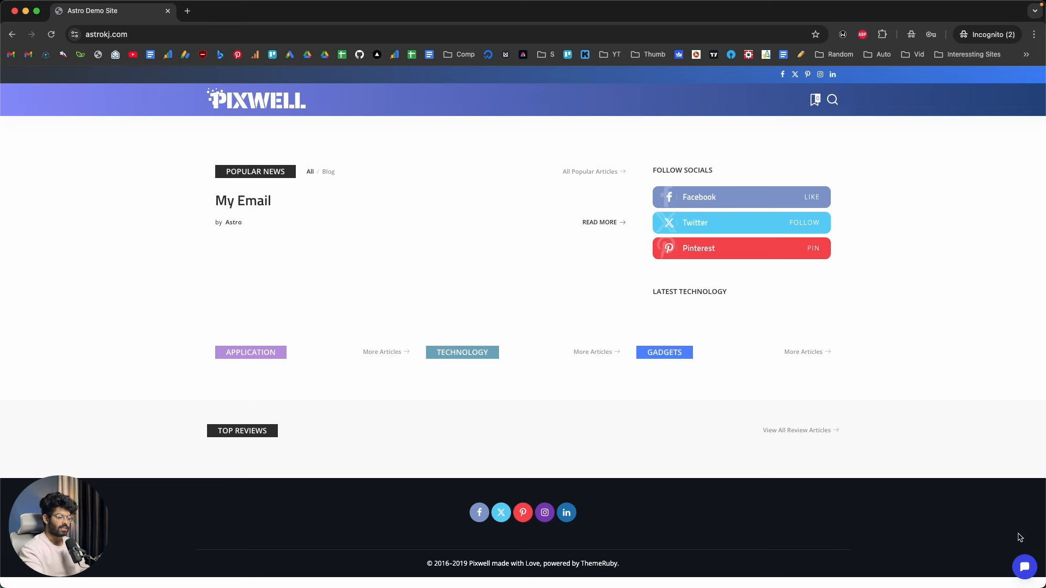
click(1023, 570)
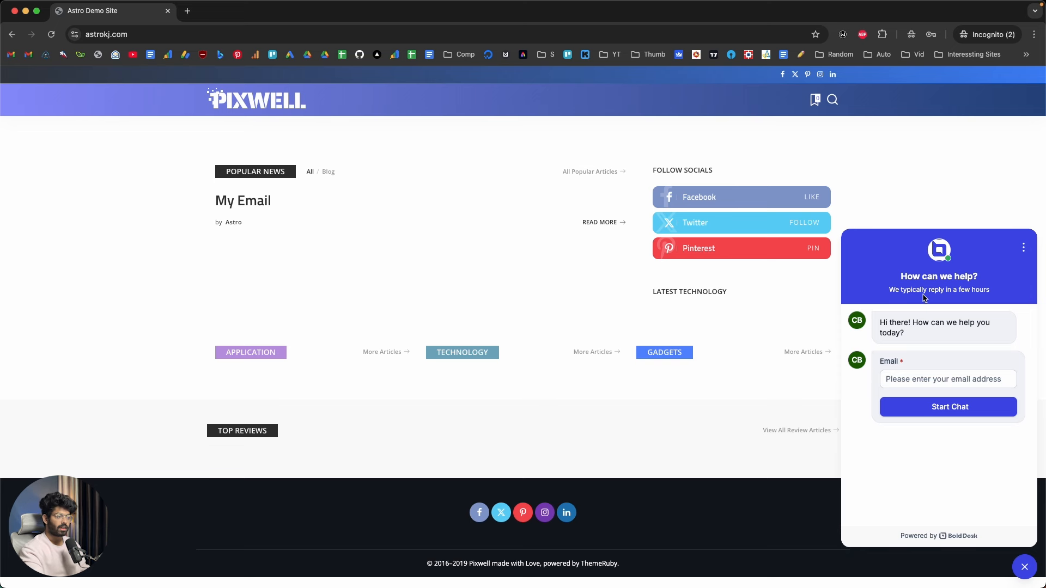
click(904, 378)
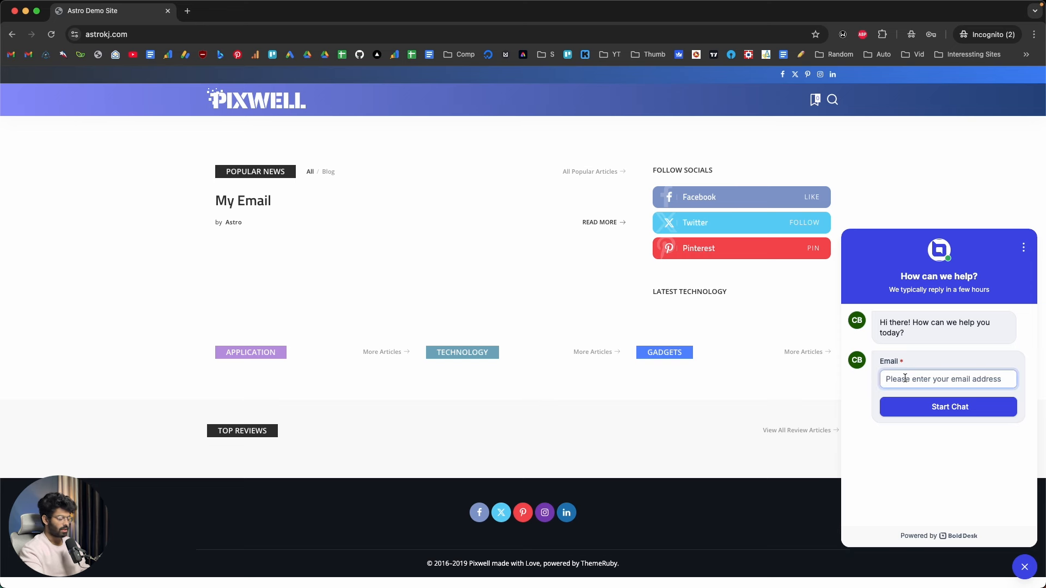
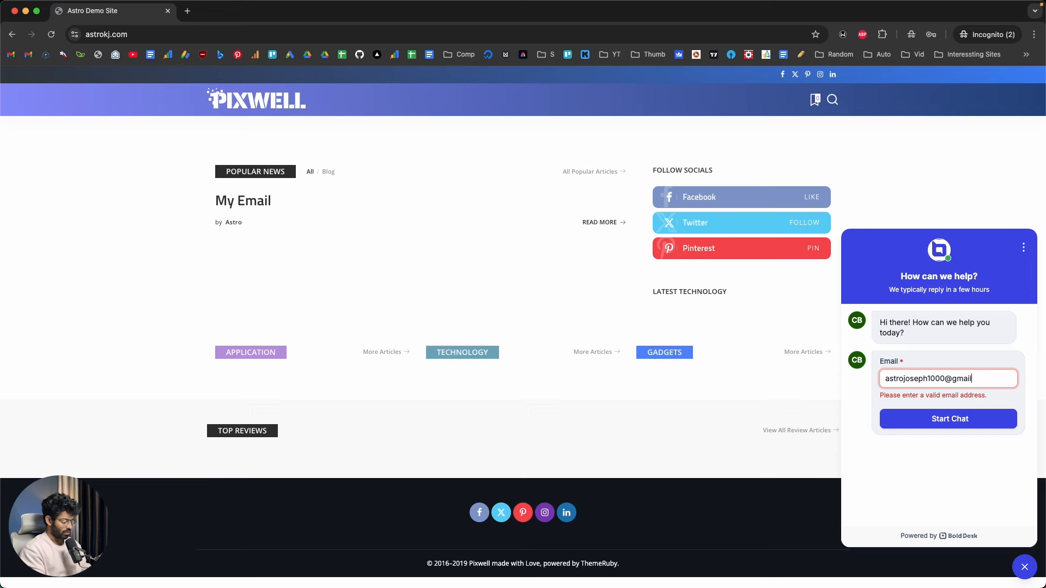
click(925, 413)
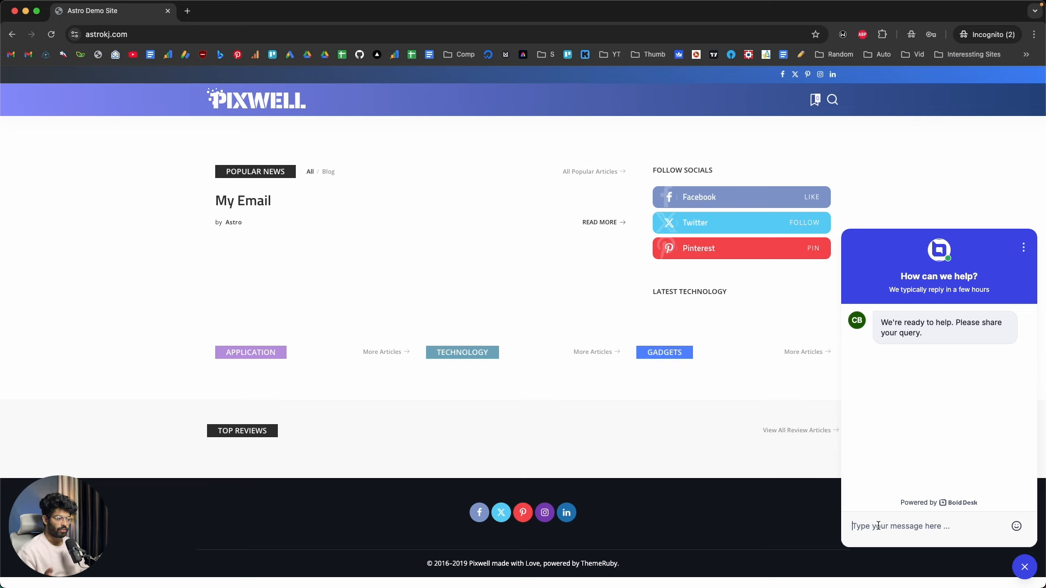
Ask the chat bot "what are the services that you offer?" and read through its answer
text(what are th)
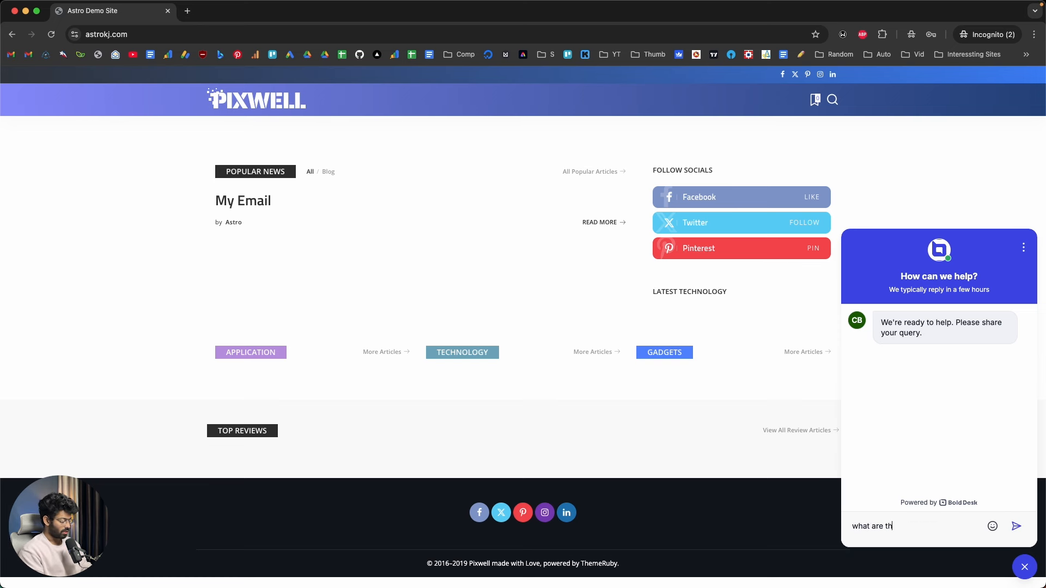
text(e services th)
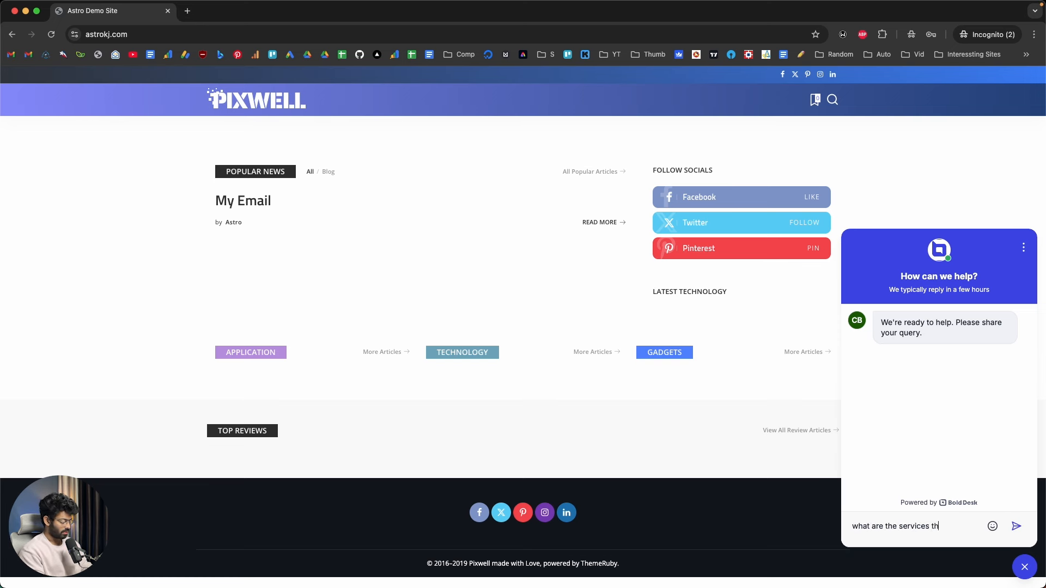
text(at you orffer)
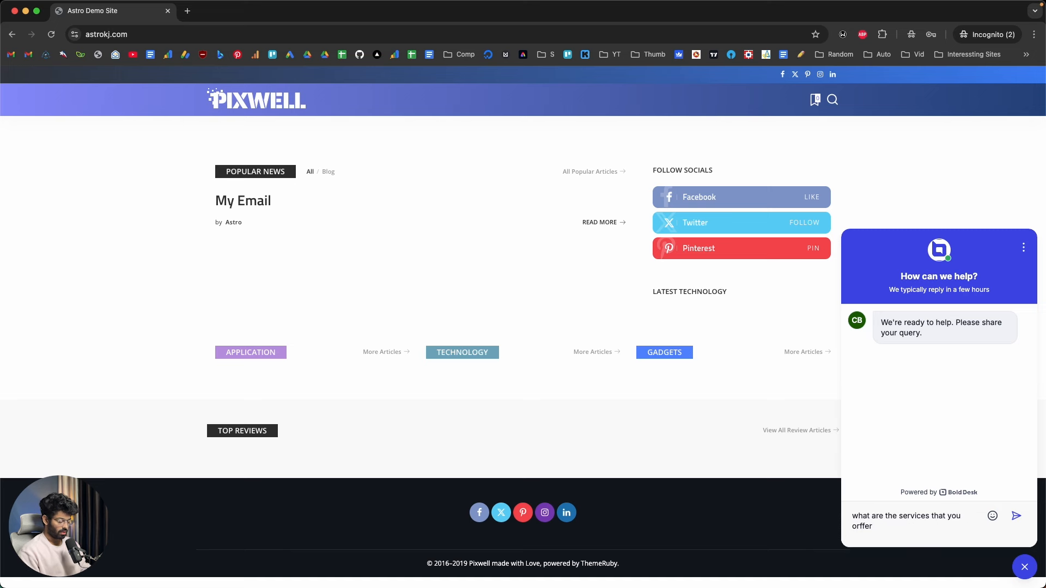
key(BackSpace)
key(BackSpace)
key(BackSpace)
text(r?)
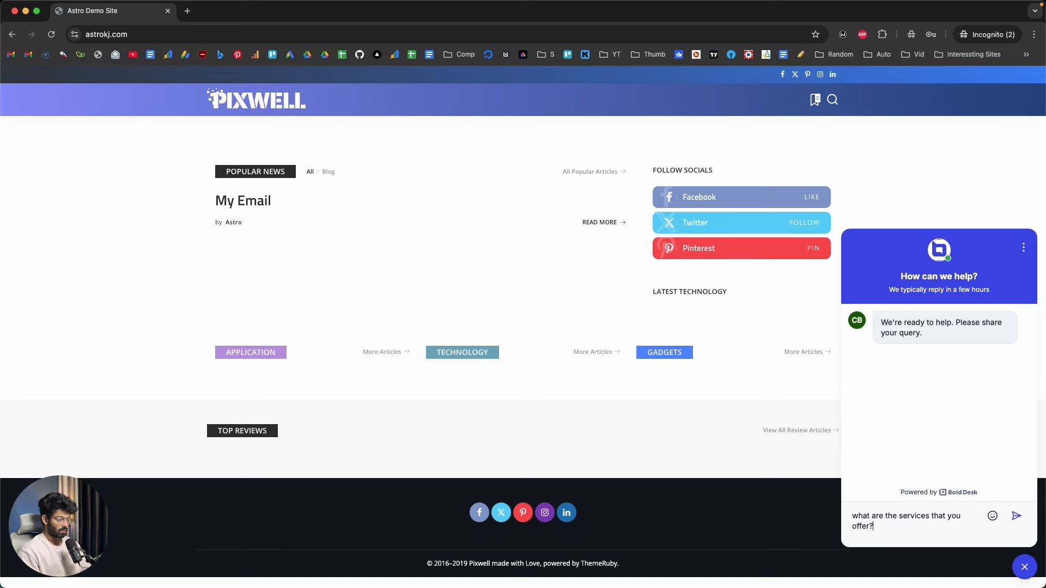
key(Return)
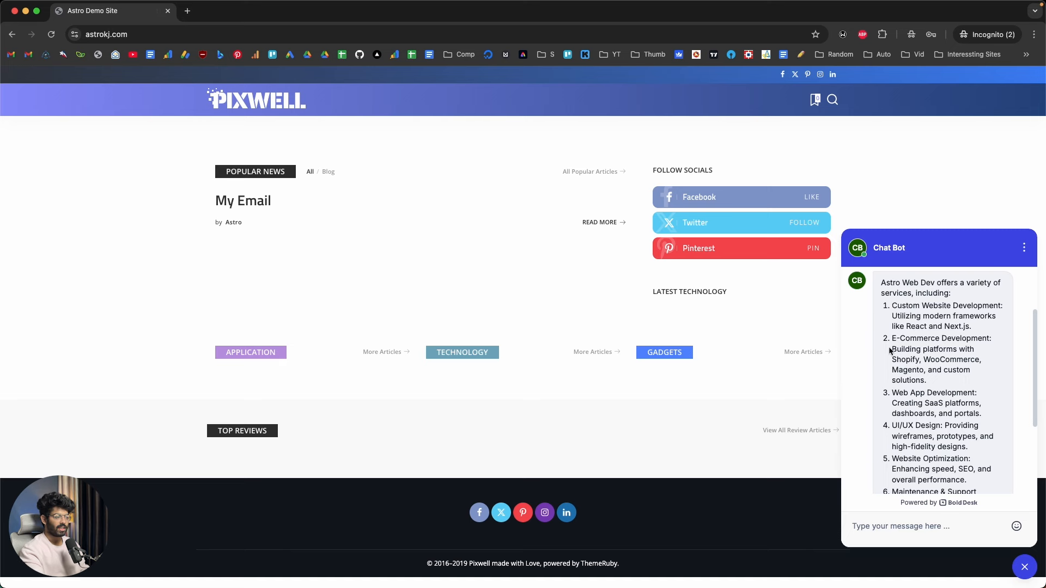
scroll(893, 346, down, 2)
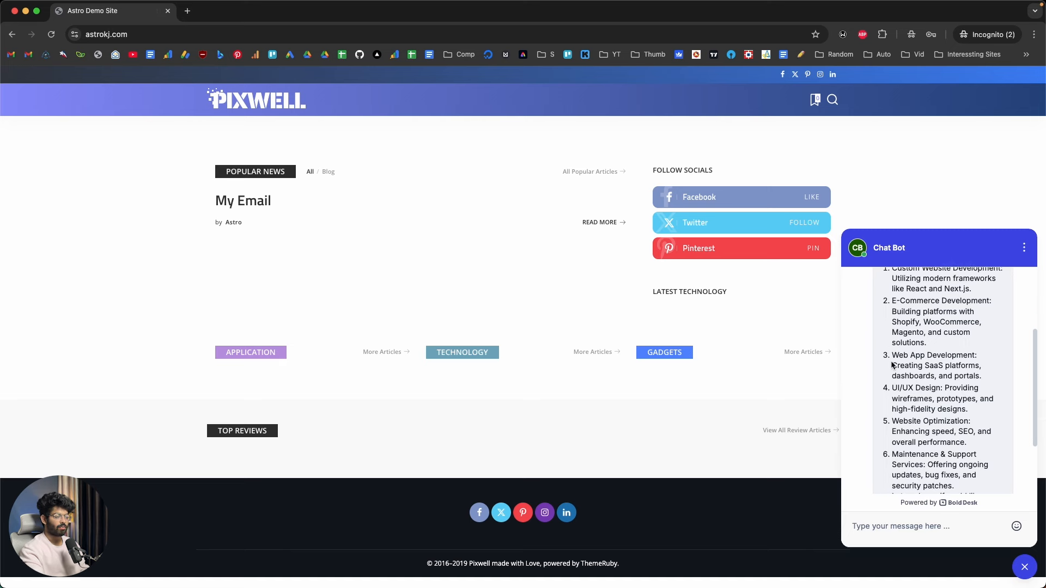
scroll(930, 348, down, 4)
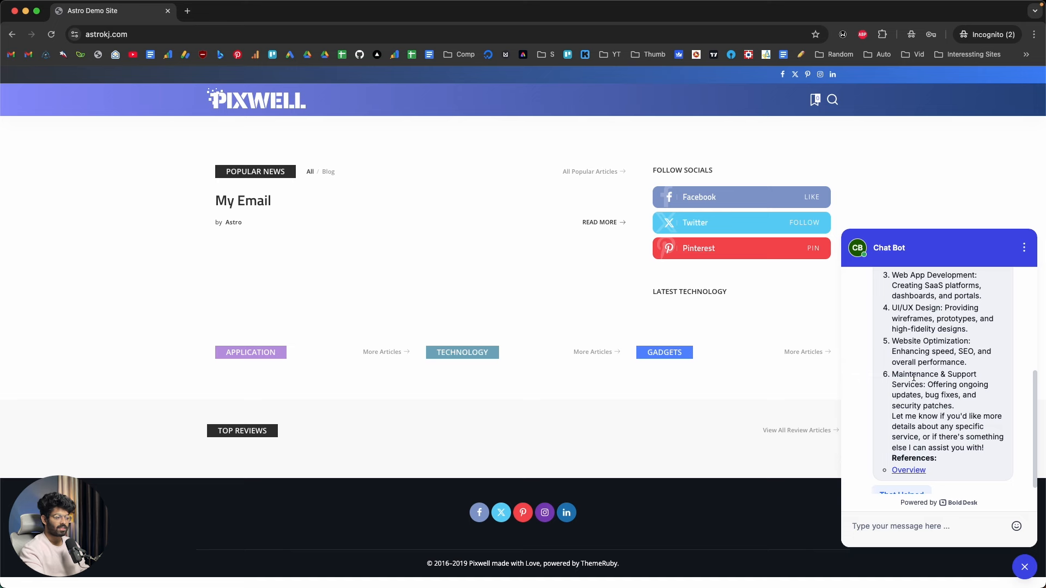
scroll(914, 377, down, 1)
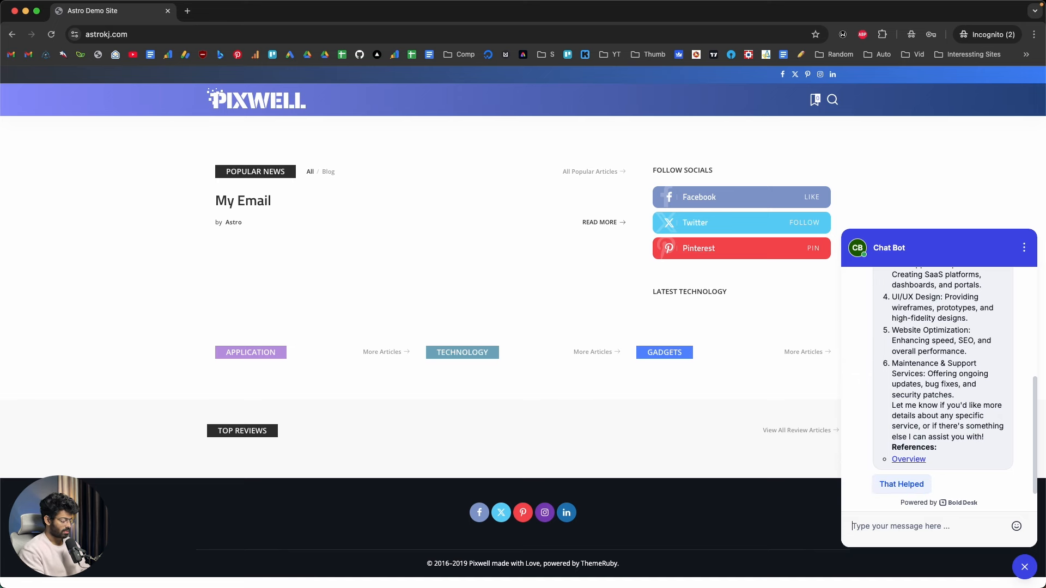
Send the chat bot the question "what payment methods do you sccept?" and review the whole conversation with its references
text(what payment )
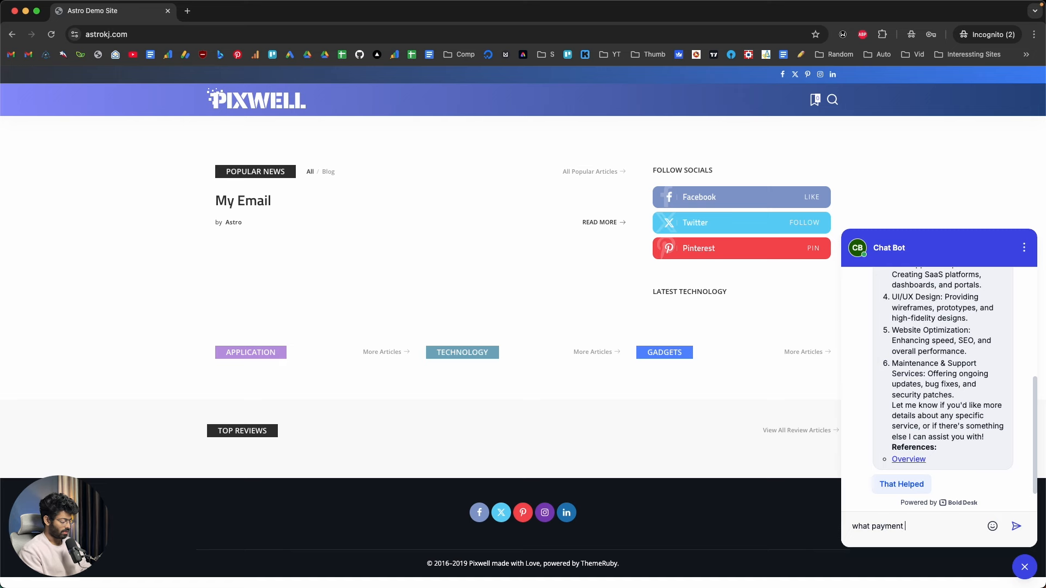
text(methods do you accept?)
key(Return)
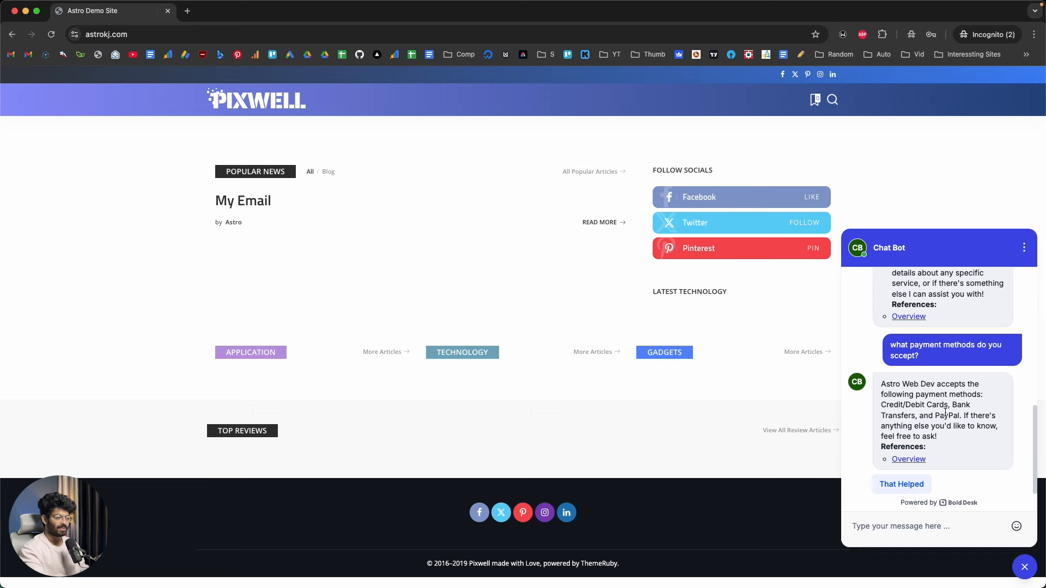
scroll(945, 413, up, 10)
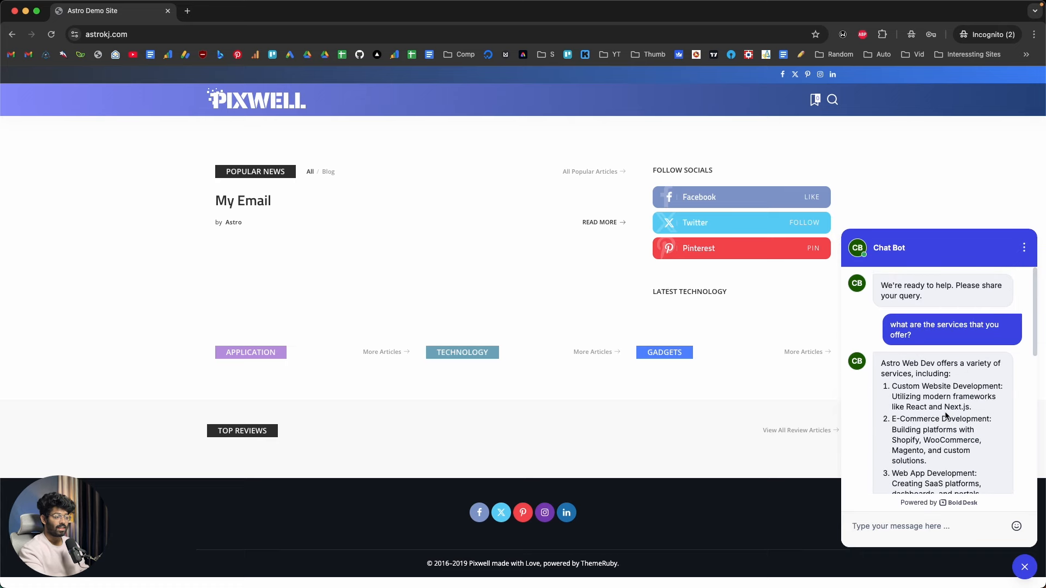
scroll(926, 420, down, 5)
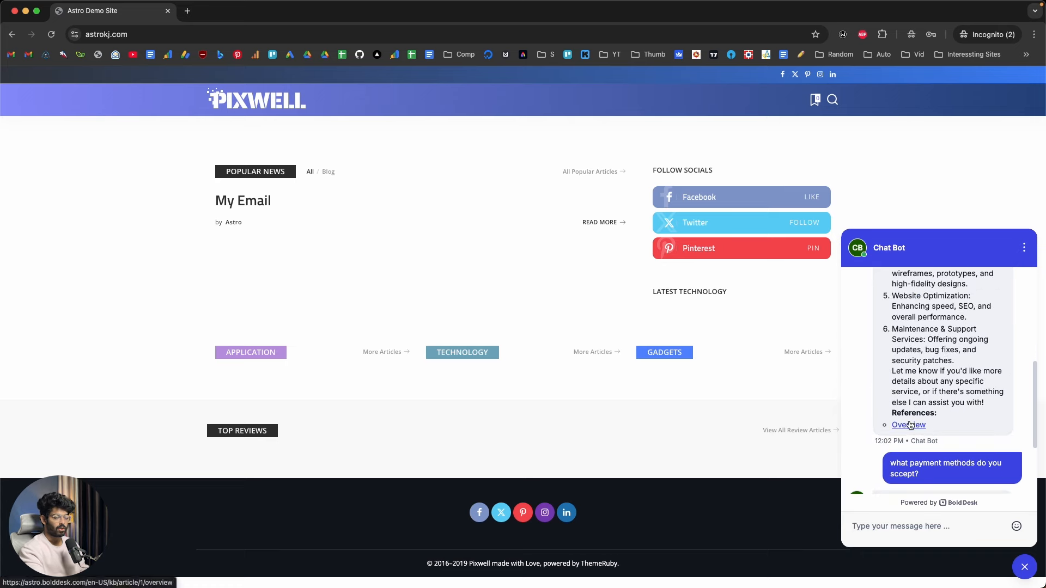
scroll(911, 425, down, 3)
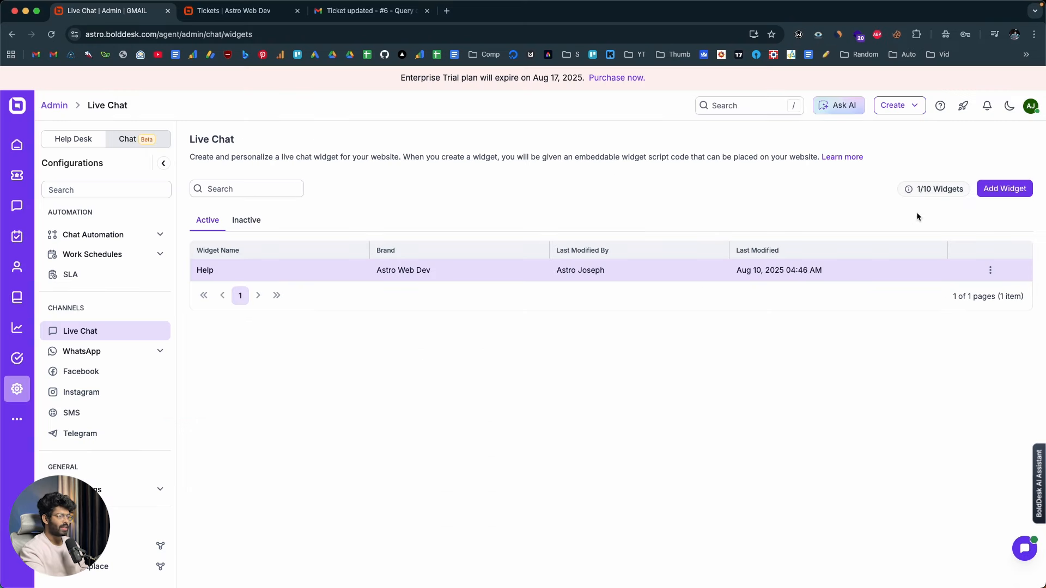
Reopen the Help widget's general settings in BoldDesk and examine the knowledge base category choices and AI agent options
click(990, 270)
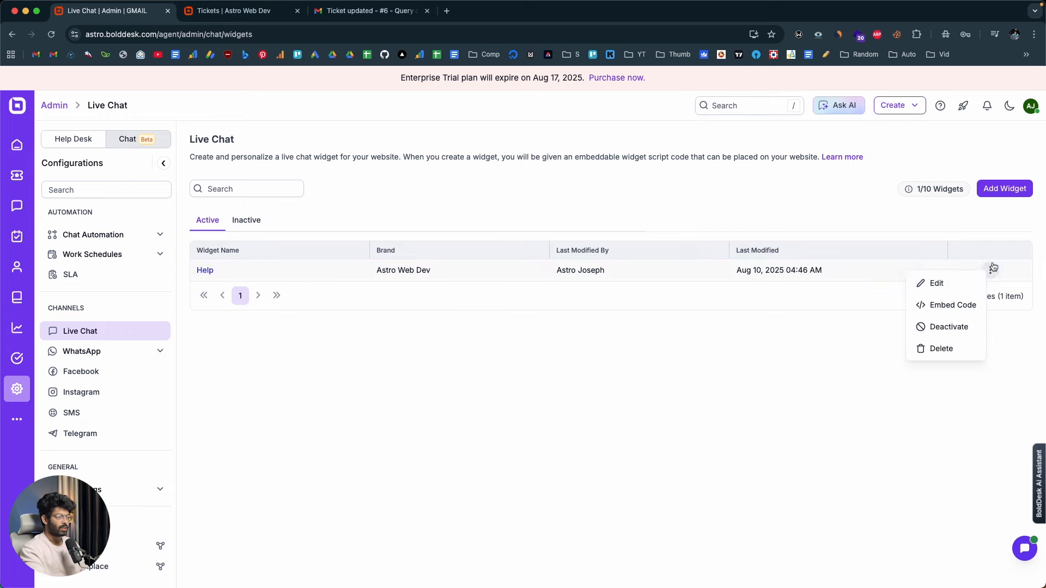
click(963, 283)
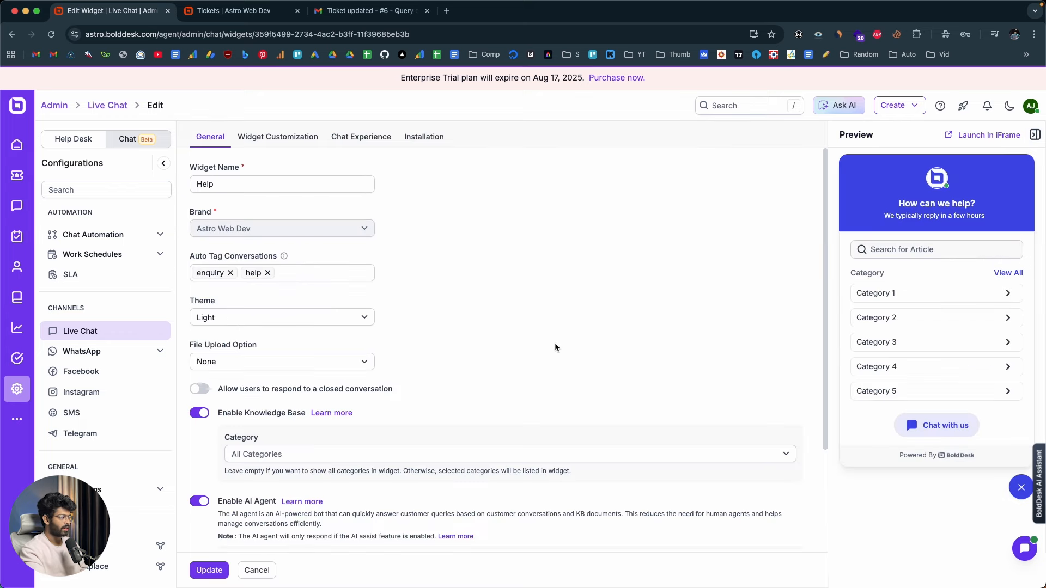
scroll(555, 348, down, 3)
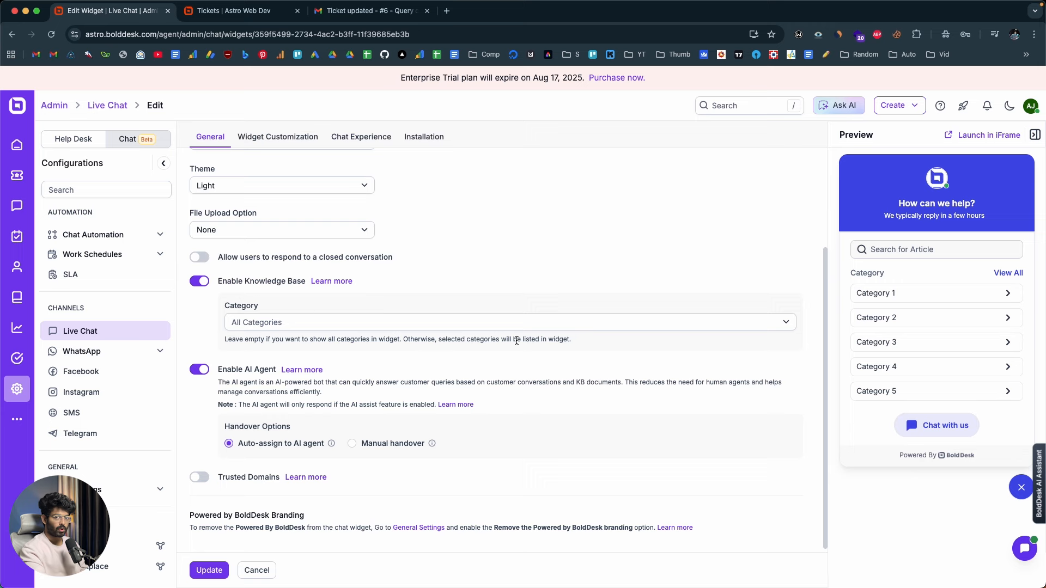
click(263, 323)
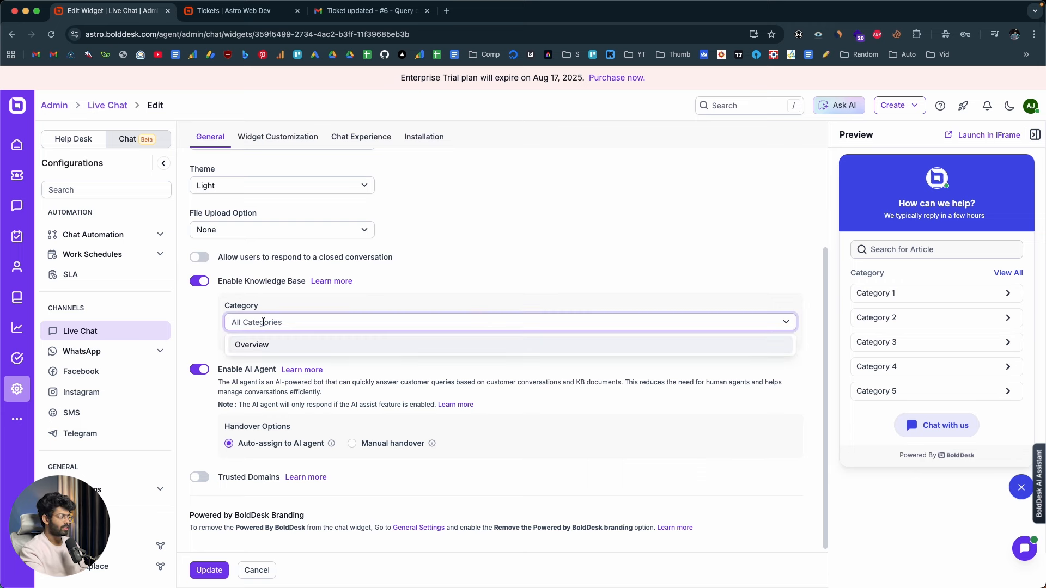
click(396, 402)
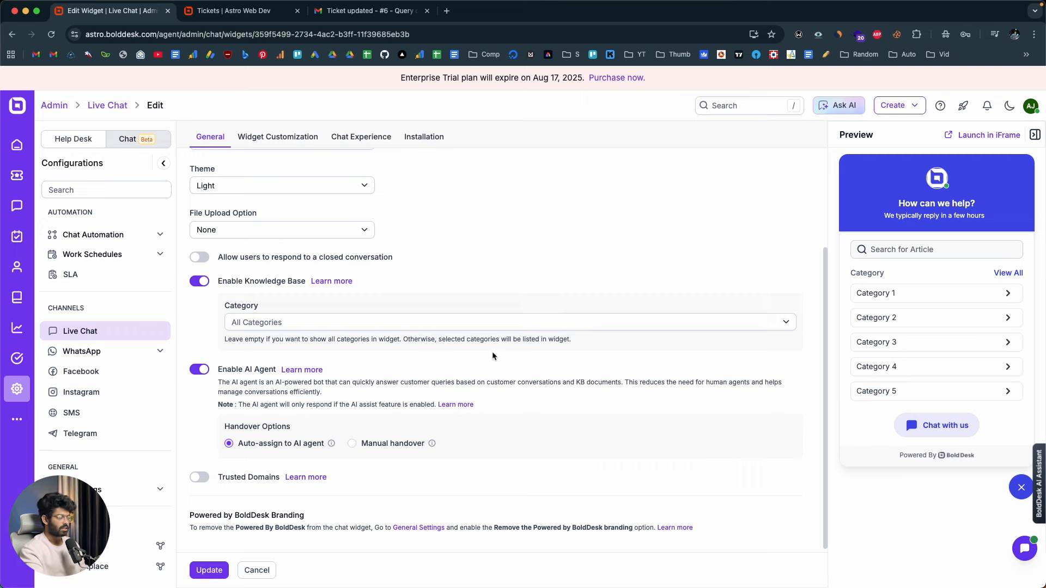
scroll(500, 394, up, 3)
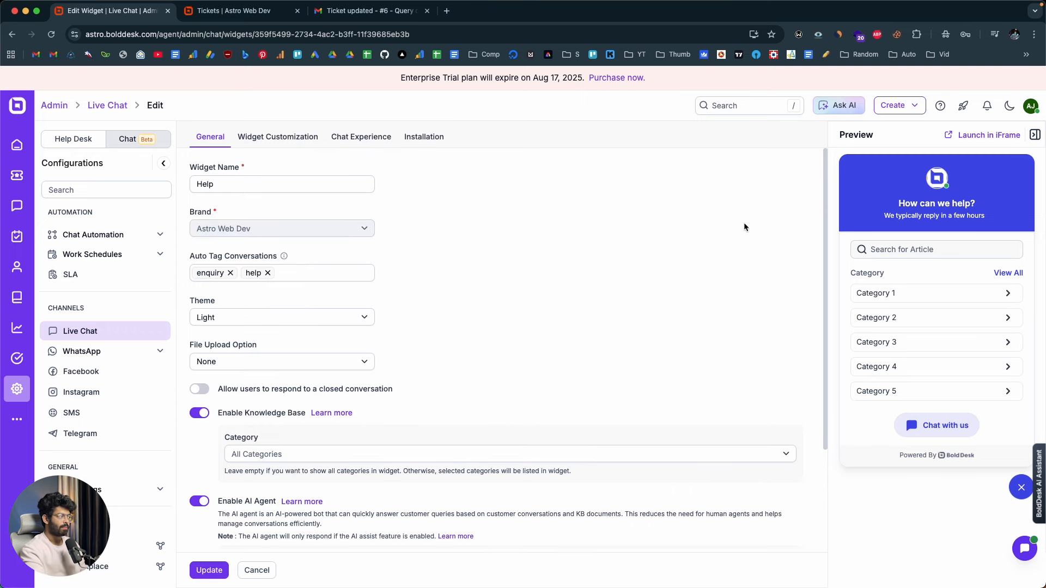
View the Help widget's installation options, showing the NPM Package integration instructions
click(423, 137)
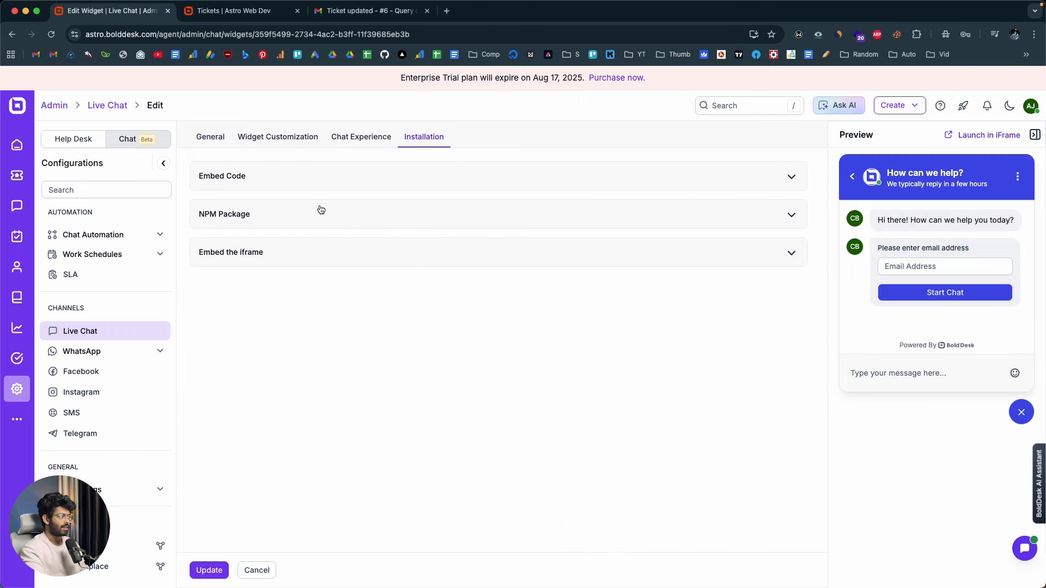
click(309, 187)
click(255, 276)
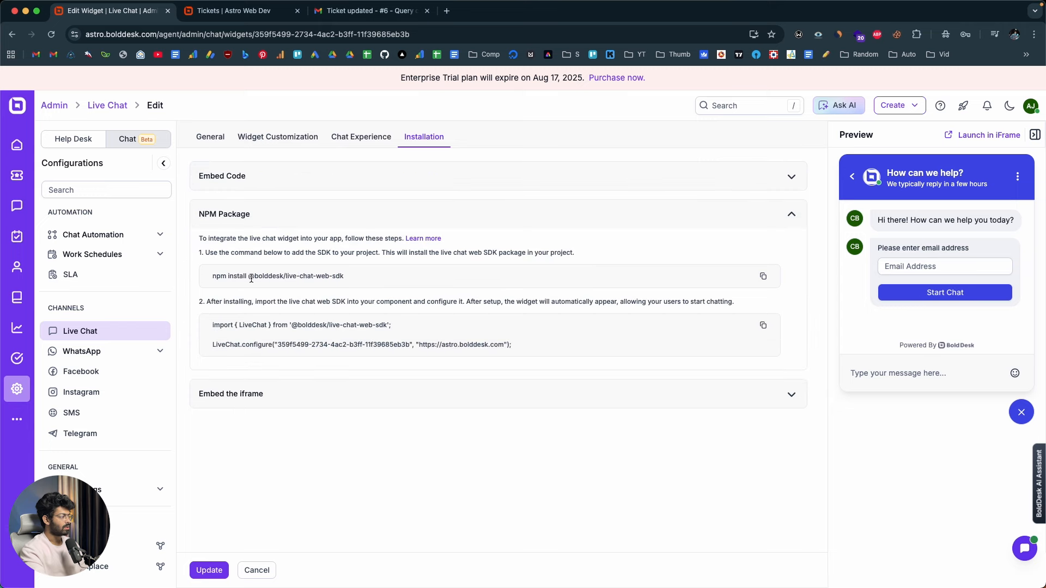
View the Help widget's iframe embedding instructions
click(256, 393)
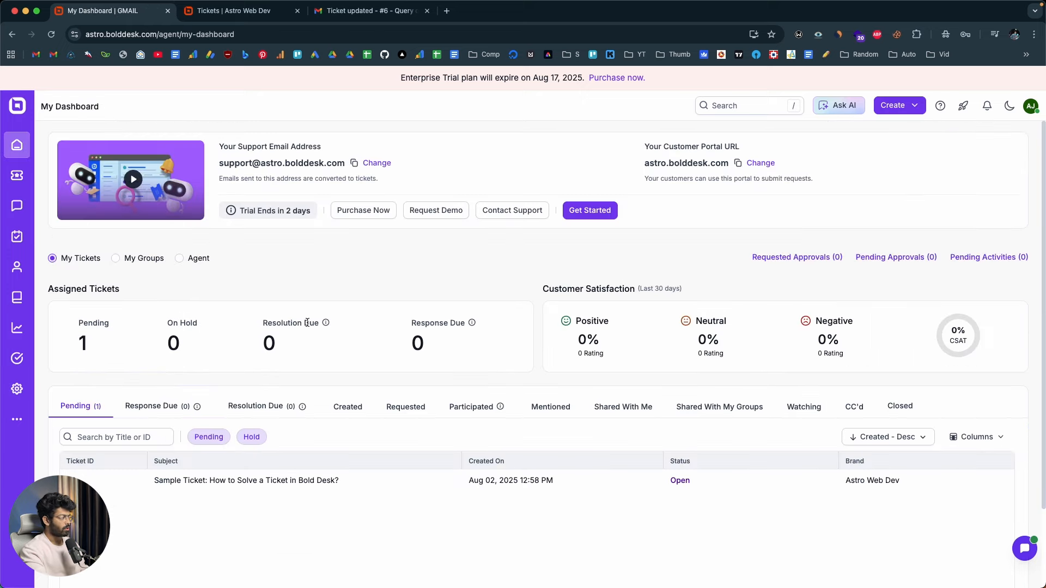
Open the Create Ticket Triggers page among the Help Desk ticket automation settings in the Admin Center
click(17, 388)
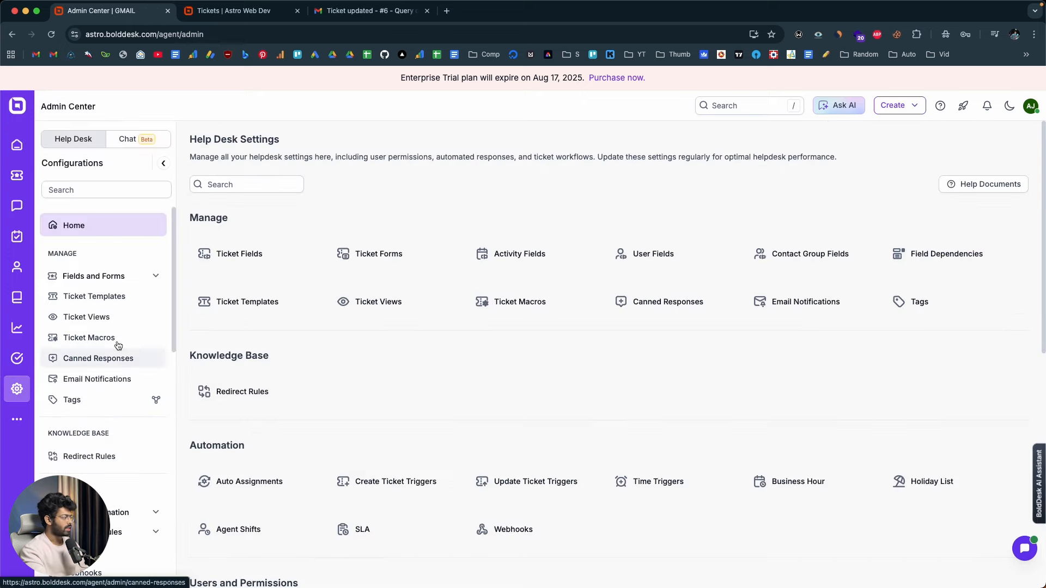
scroll(118, 309, down, 5)
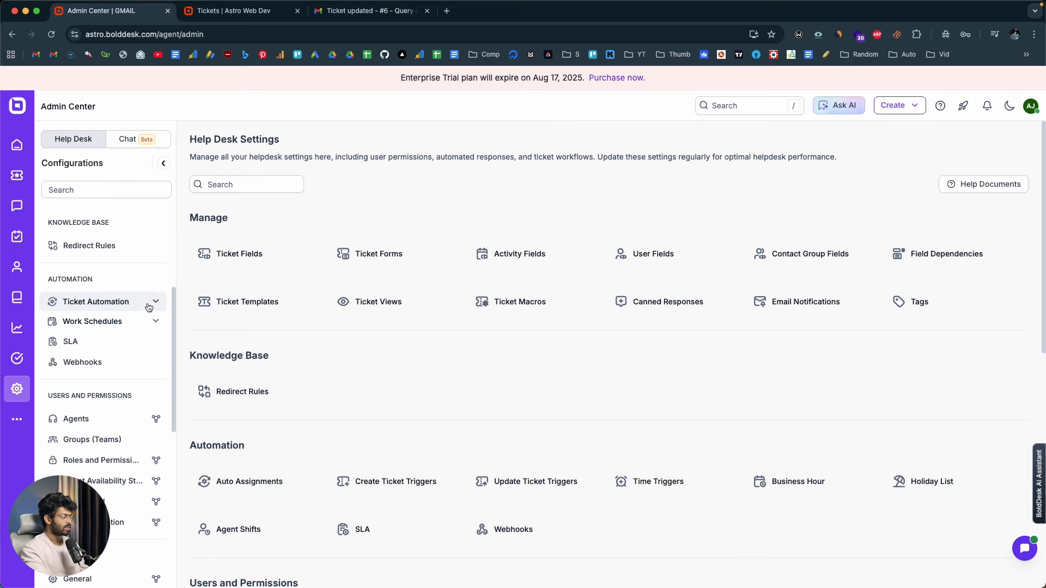
click(152, 305)
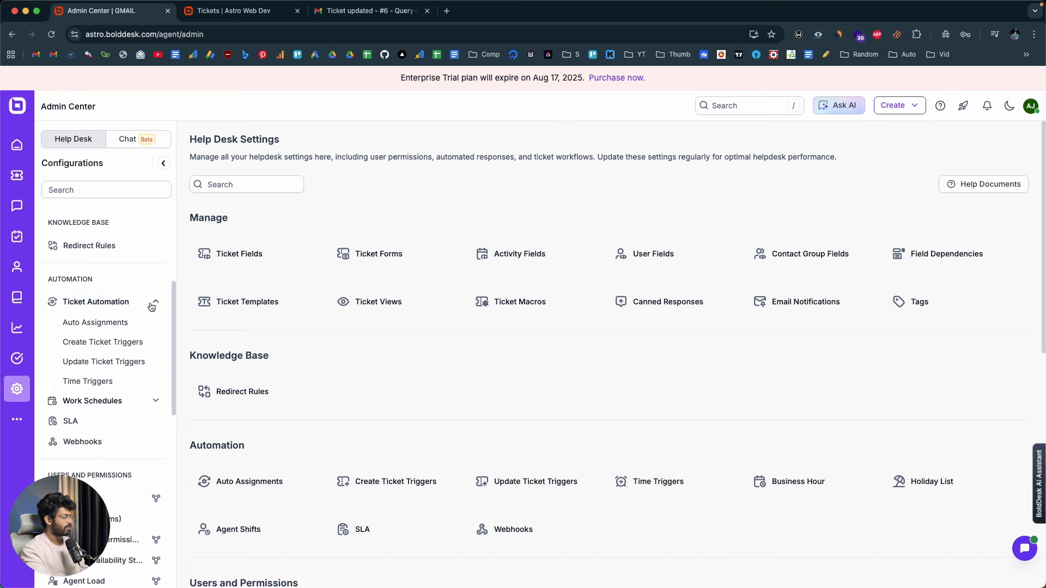
click(91, 348)
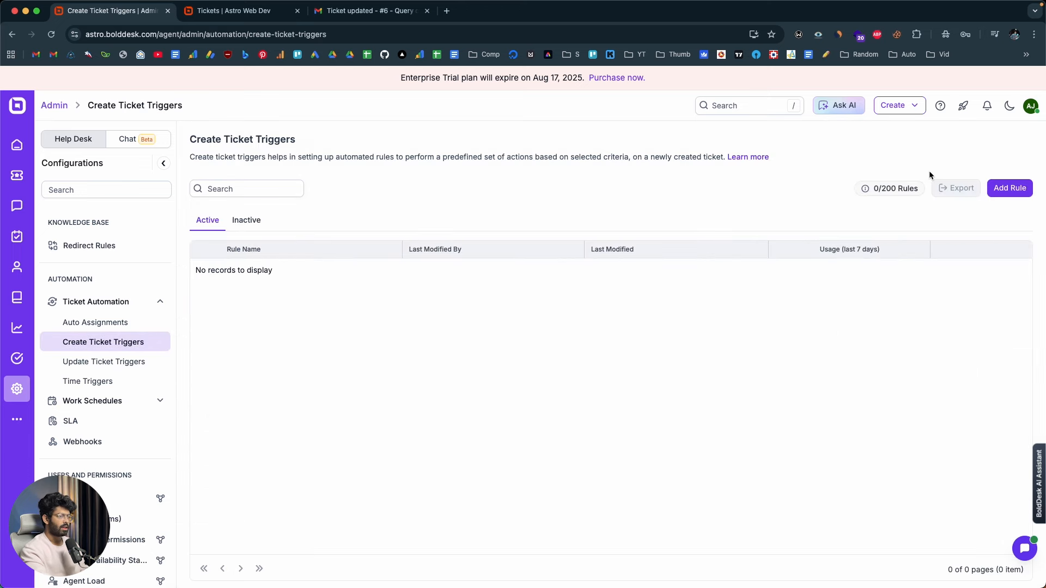
Start a new ticket trigger rule named "payment" with the all-match condition Subject Contains "payment", and proceed to its actions
click(1022, 190)
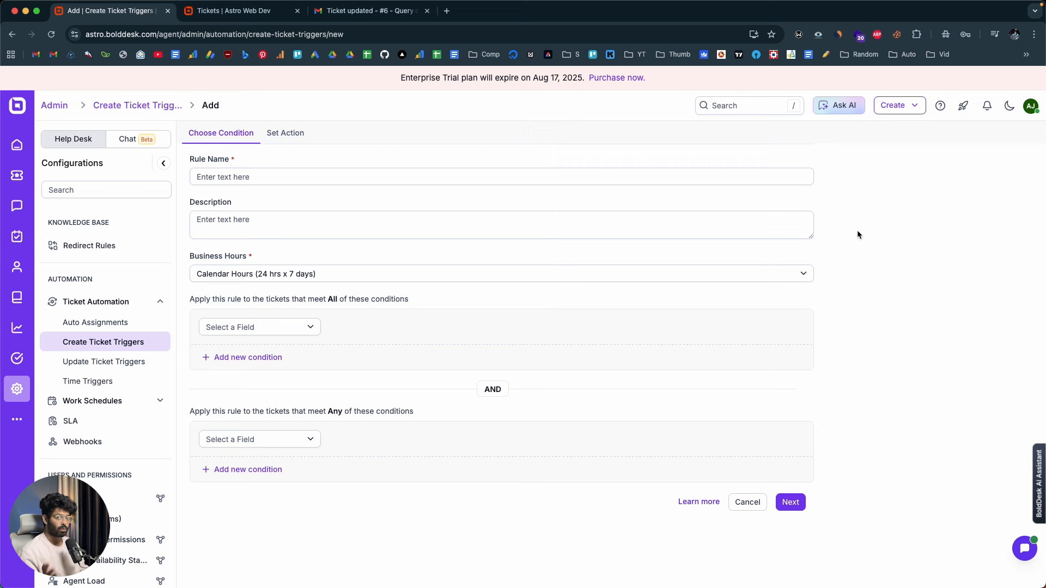
drag(857, 231, 484, 178)
click(484, 178)
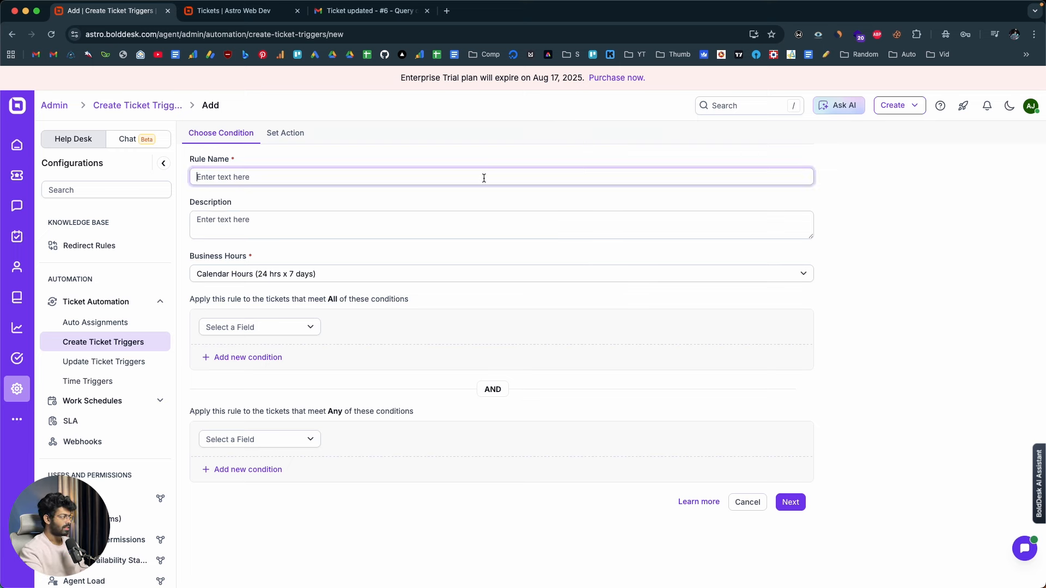
text(payment)
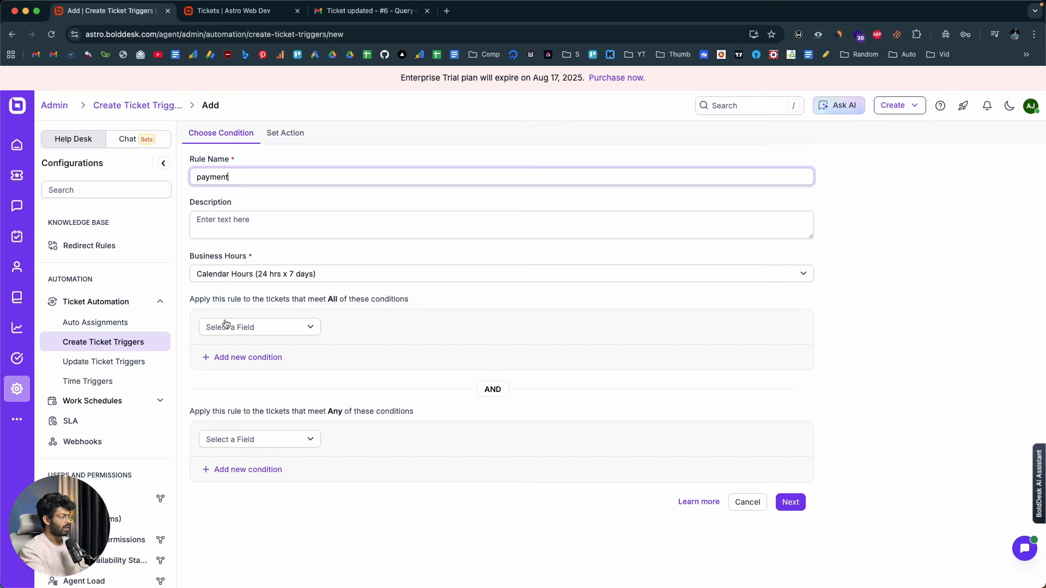
click(272, 331)
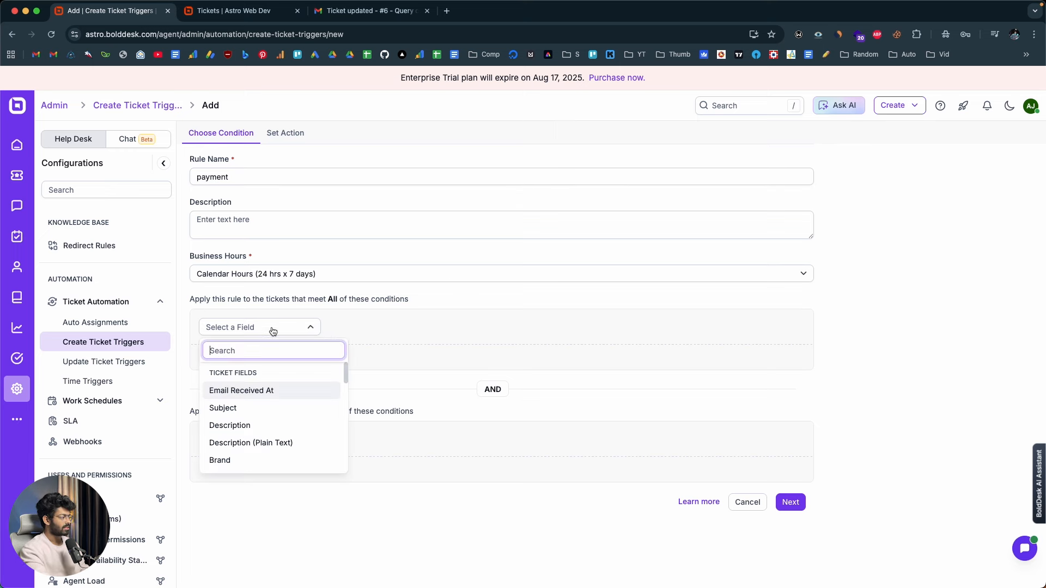
click(255, 410)
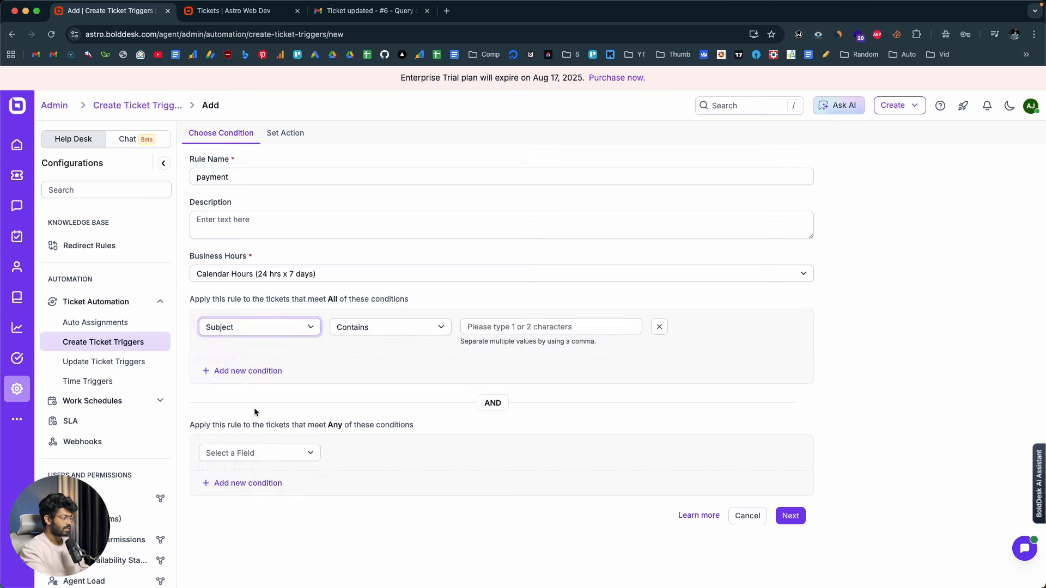
click(486, 327)
text(payment)
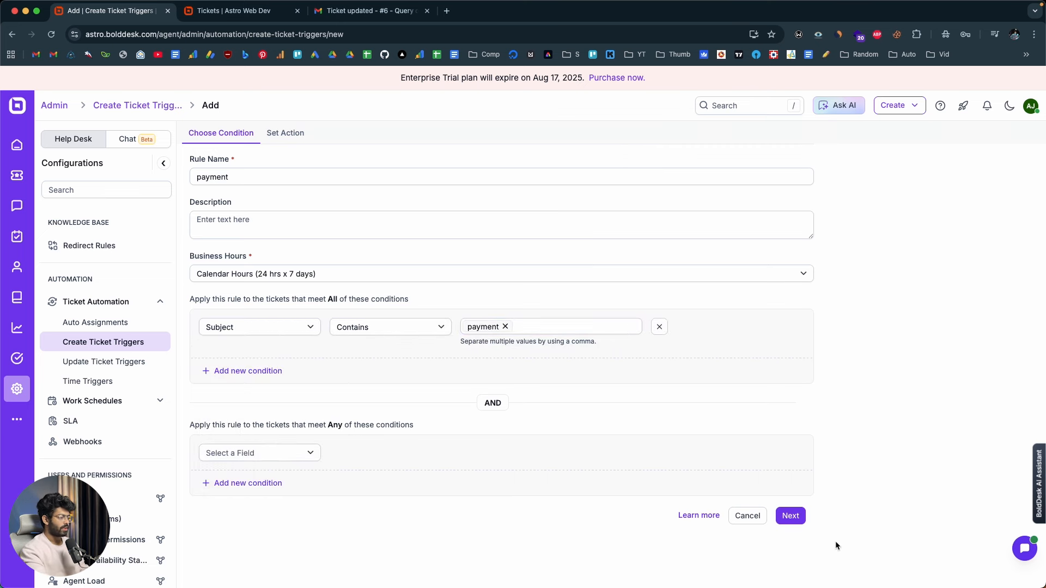
click(790, 516)
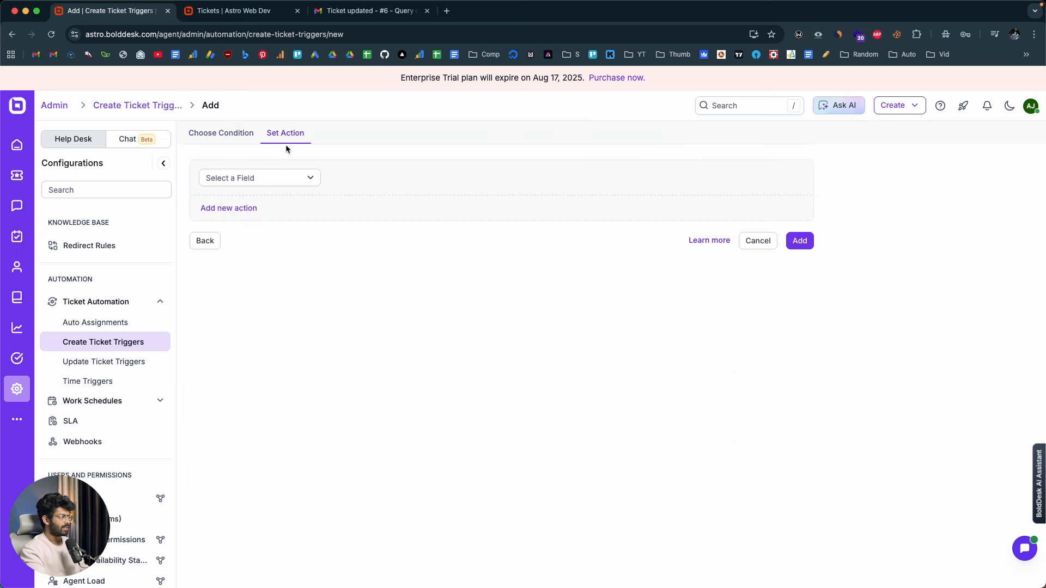
Give the rule a Set Priority action with the value Critical and add the rule
click(289, 178)
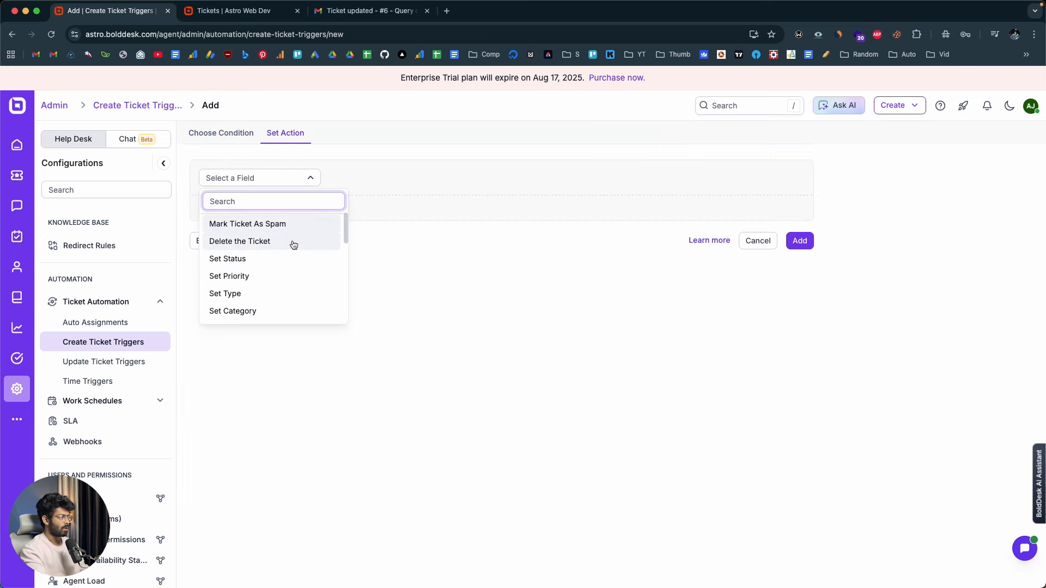
scroll(291, 243, down, 5)
scroll(292, 243, up, 5)
scroll(274, 266, down, 4)
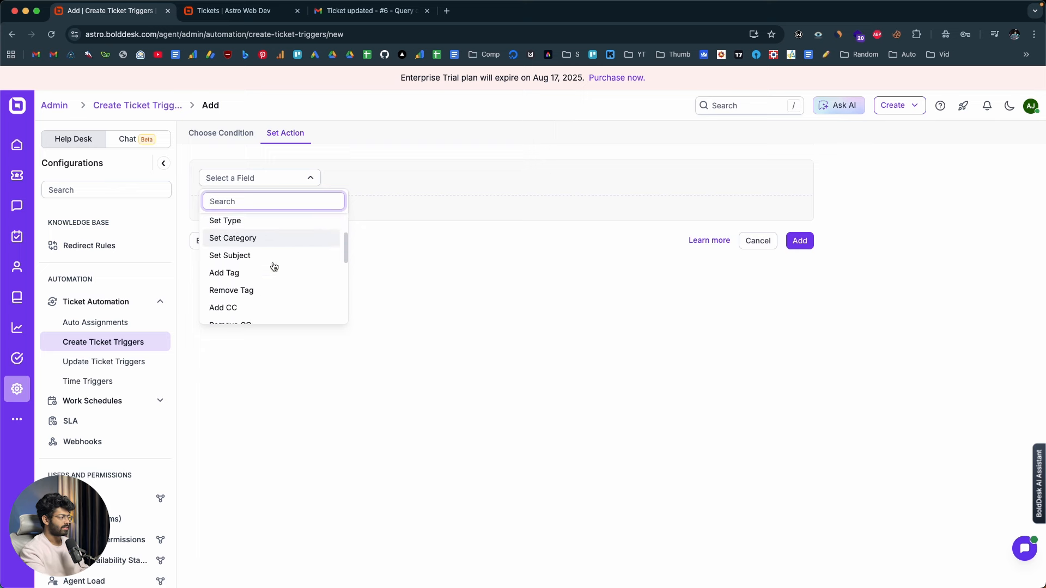
scroll(274, 266, up, 4)
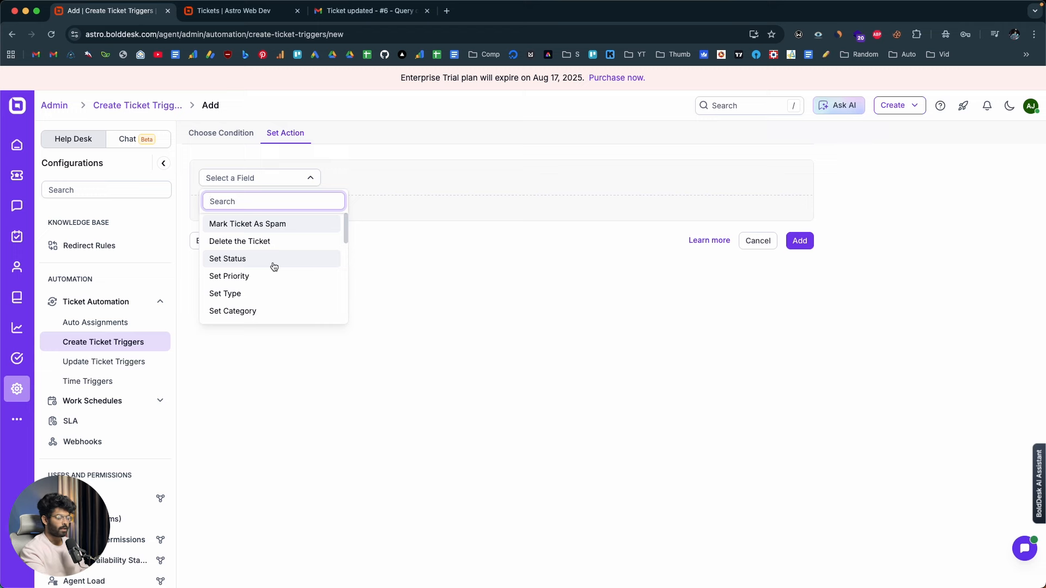
click(241, 279)
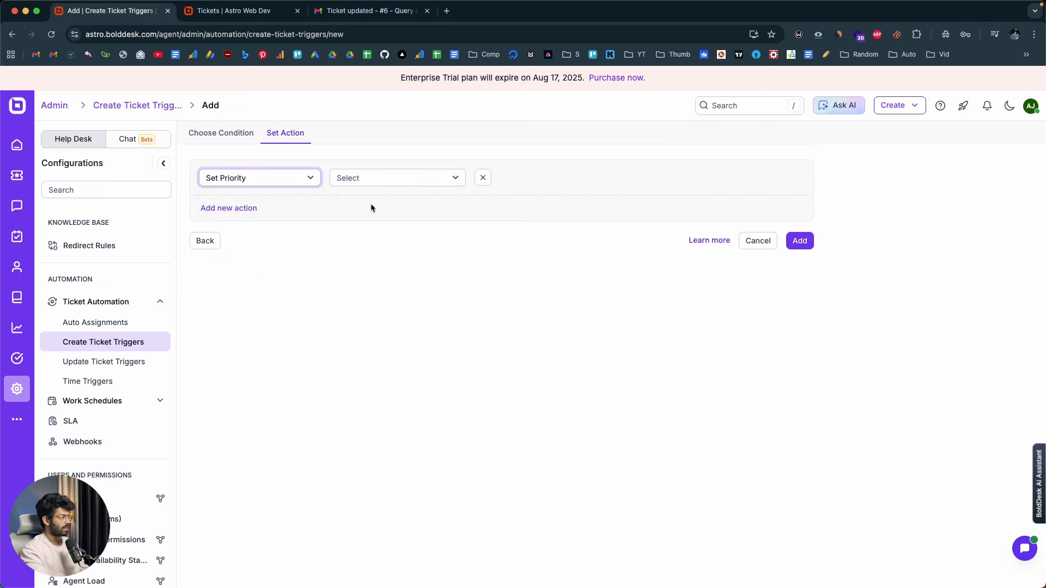
click(392, 185)
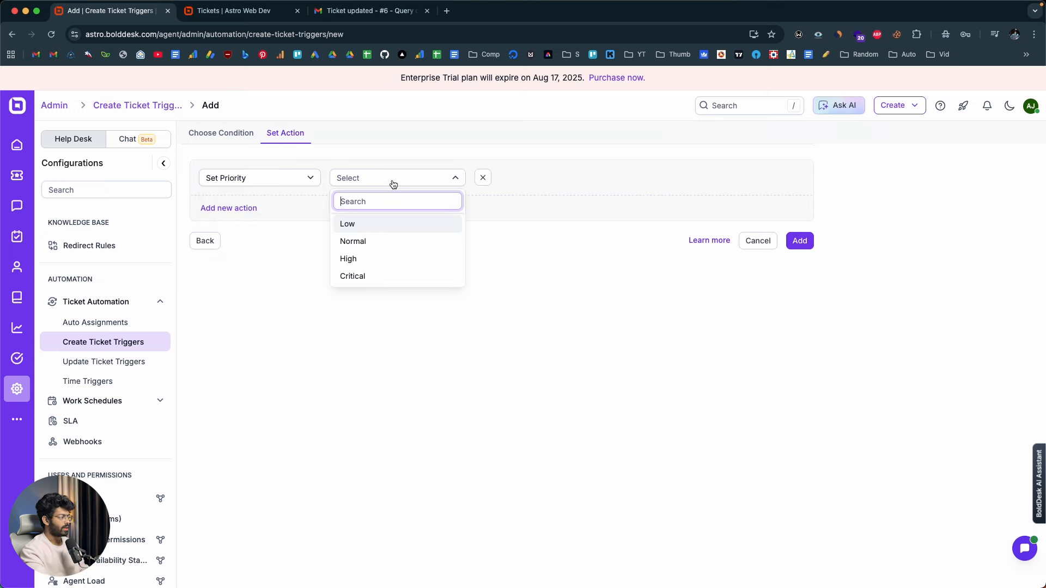
click(381, 278)
click(804, 241)
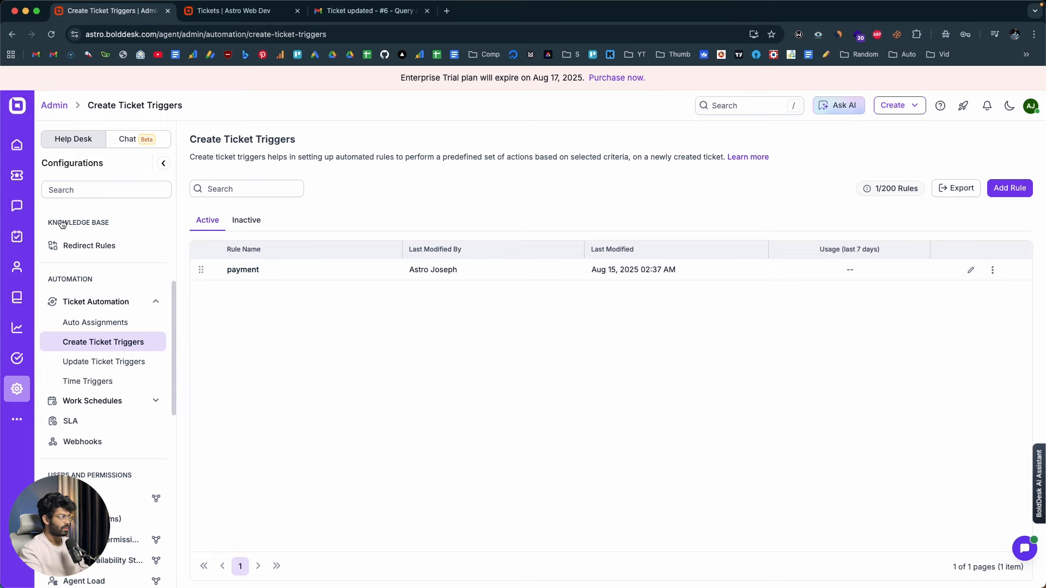
Glance at the pending tickets, and examine the Workflows and Auto Assignment pages in the Chat automation settings
click(17, 175)
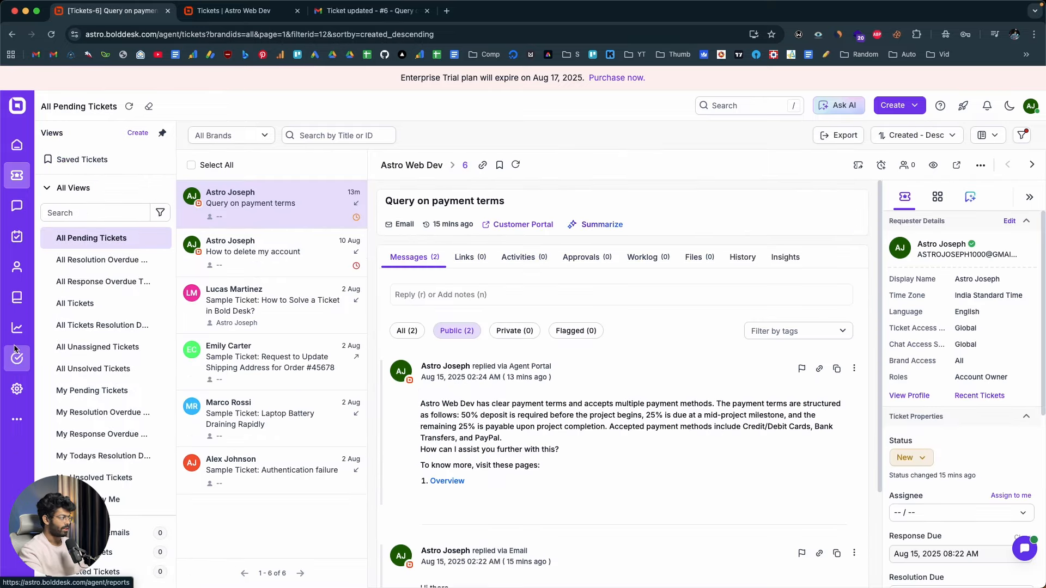
click(17, 388)
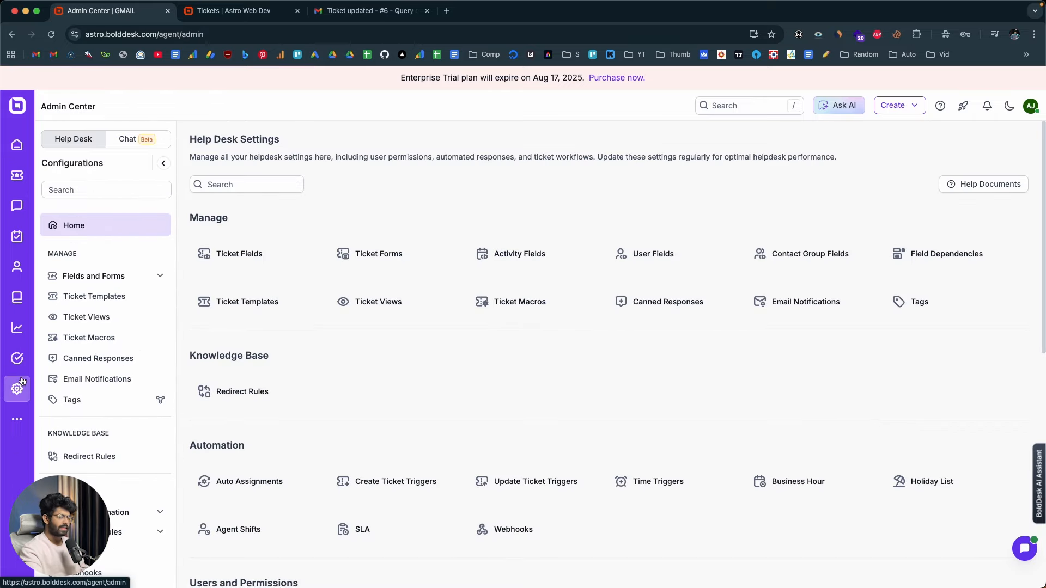
click(129, 140)
scroll(95, 464, down, 5)
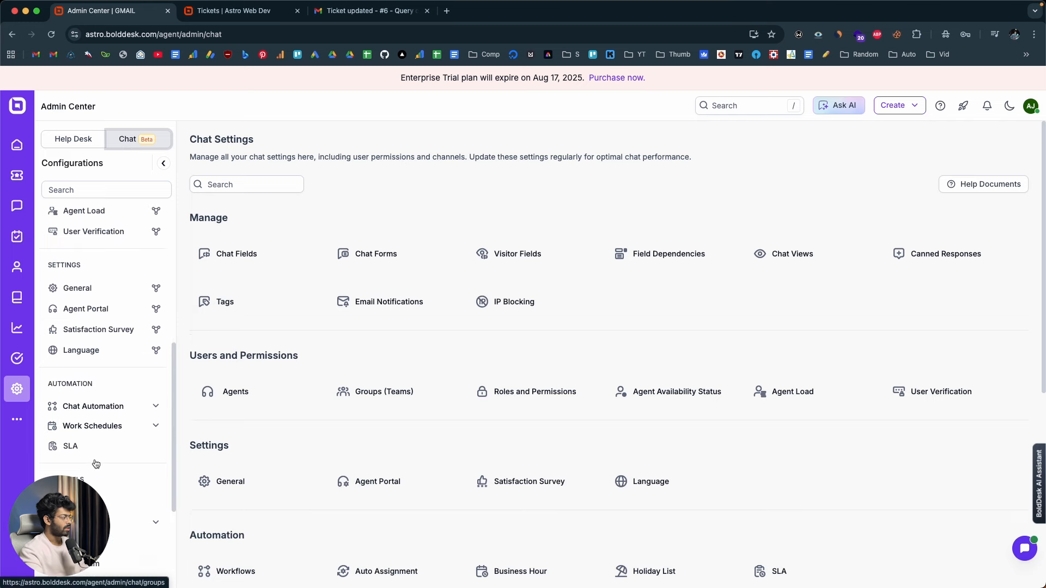
scroll(96, 463, down, 1)
click(140, 378)
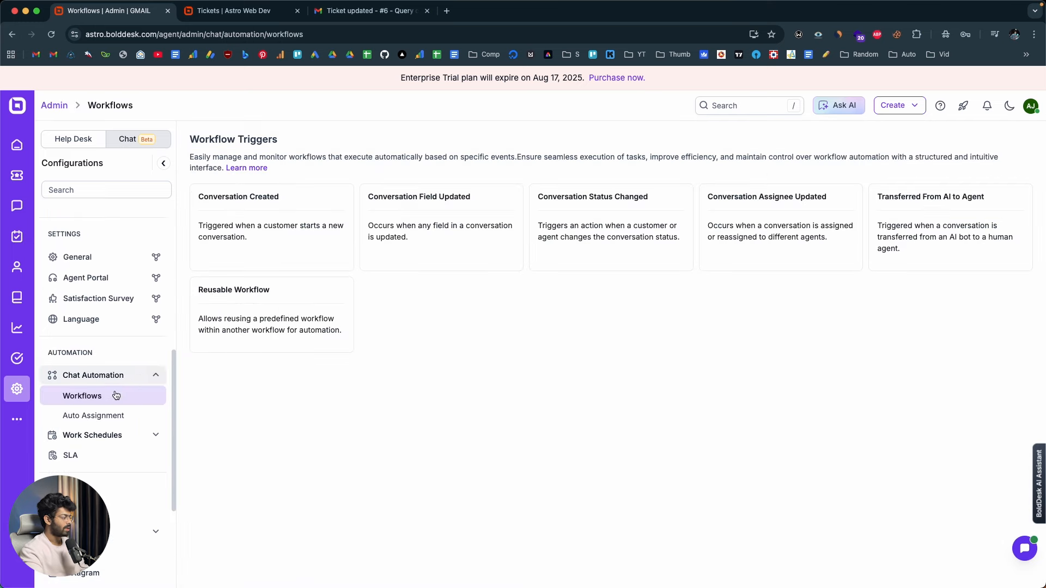
click(100, 416)
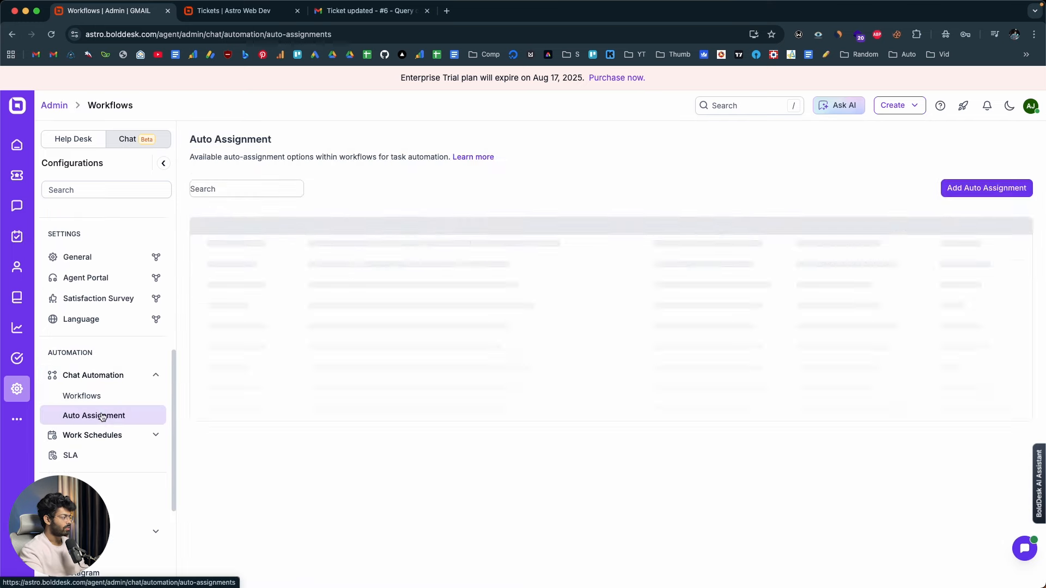
click(98, 400)
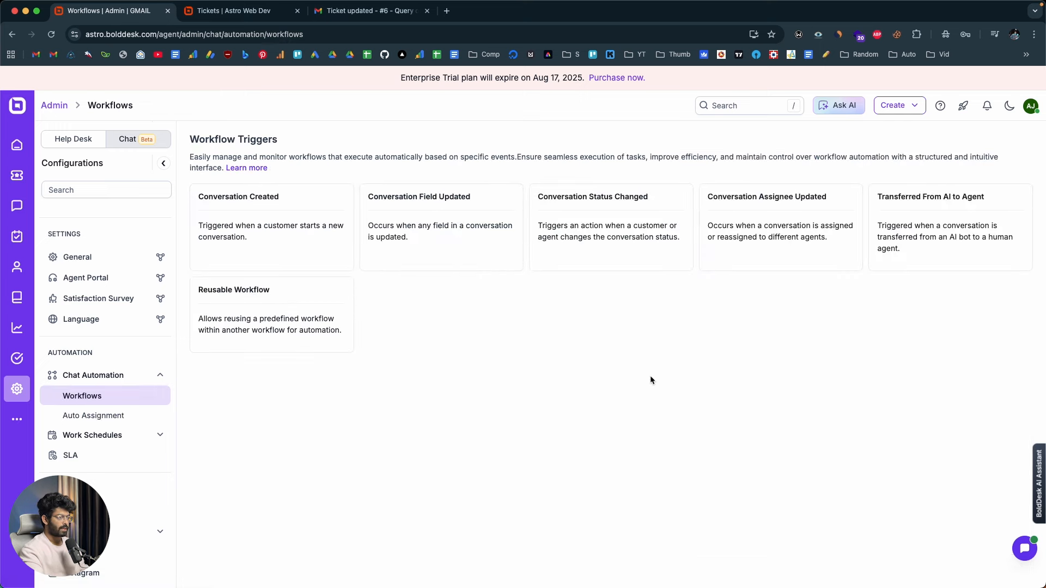
Return to My Dashboard and look over its ticket overview
click(17, 144)
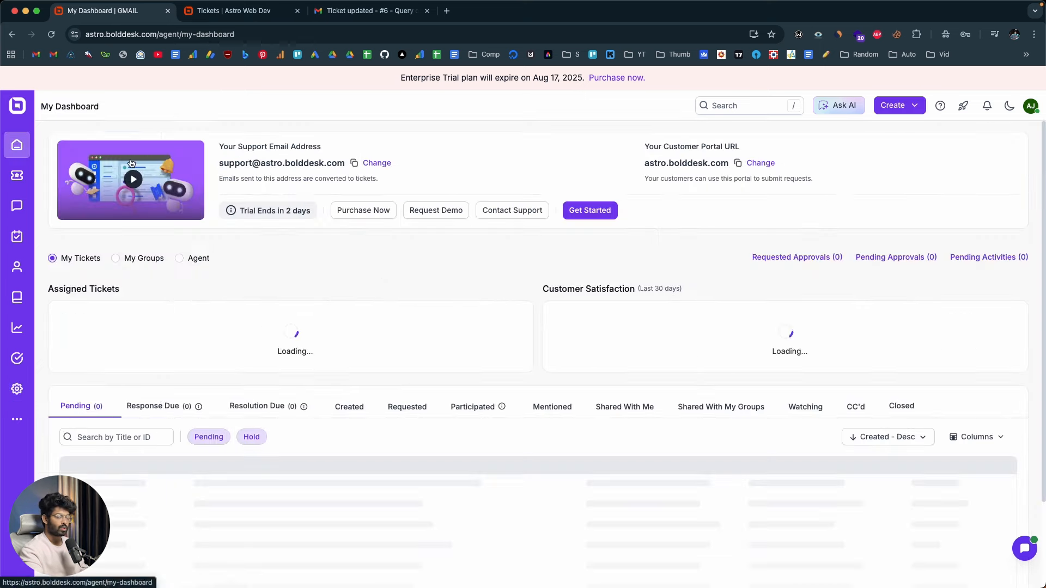
scroll(98, 462, down, 3)
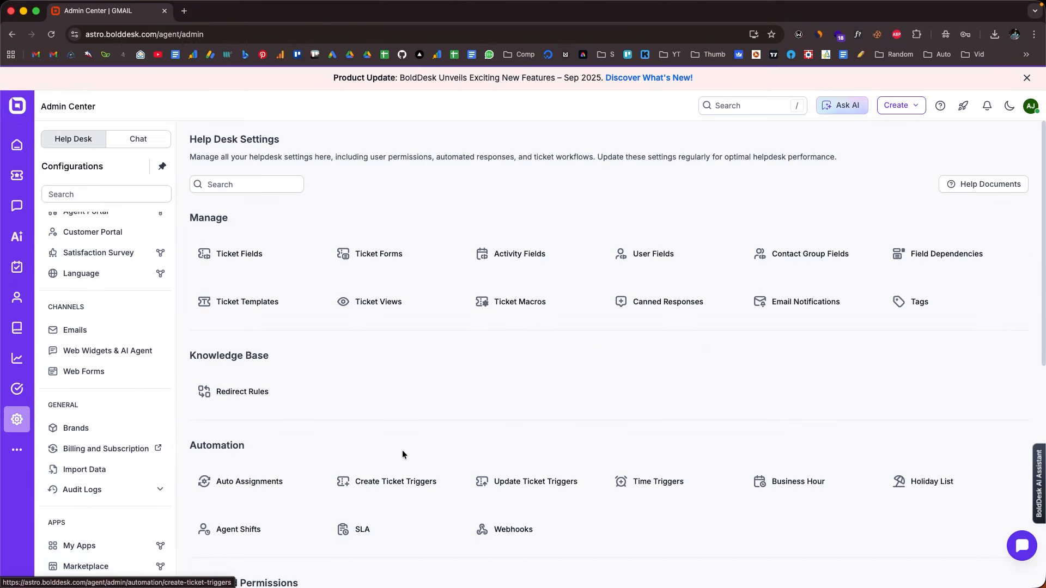
Open the Marketplace in the Help Desk settings, check My Apps, and browse the available integration apps
click(125, 566)
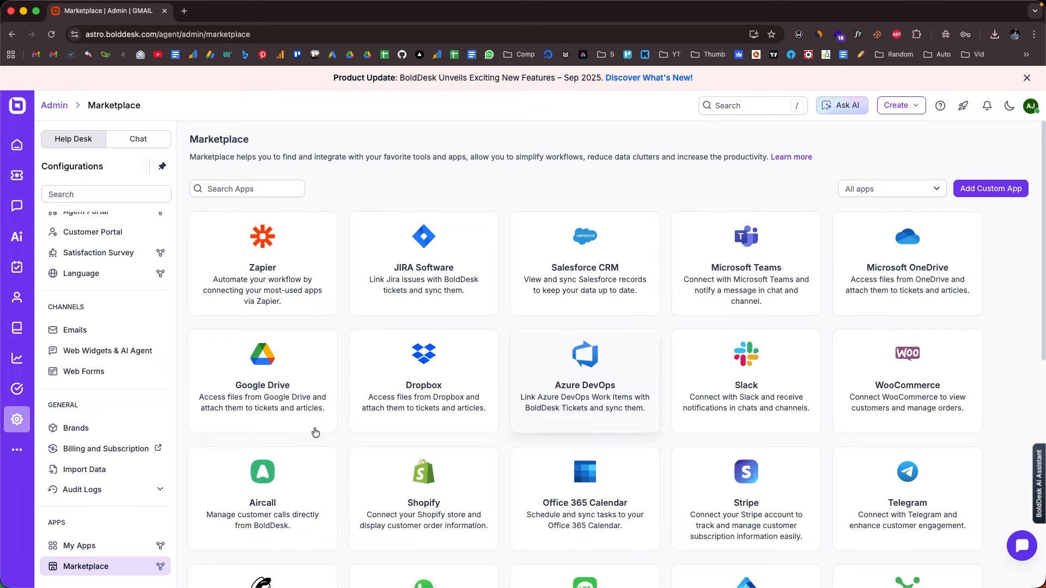
click(76, 545)
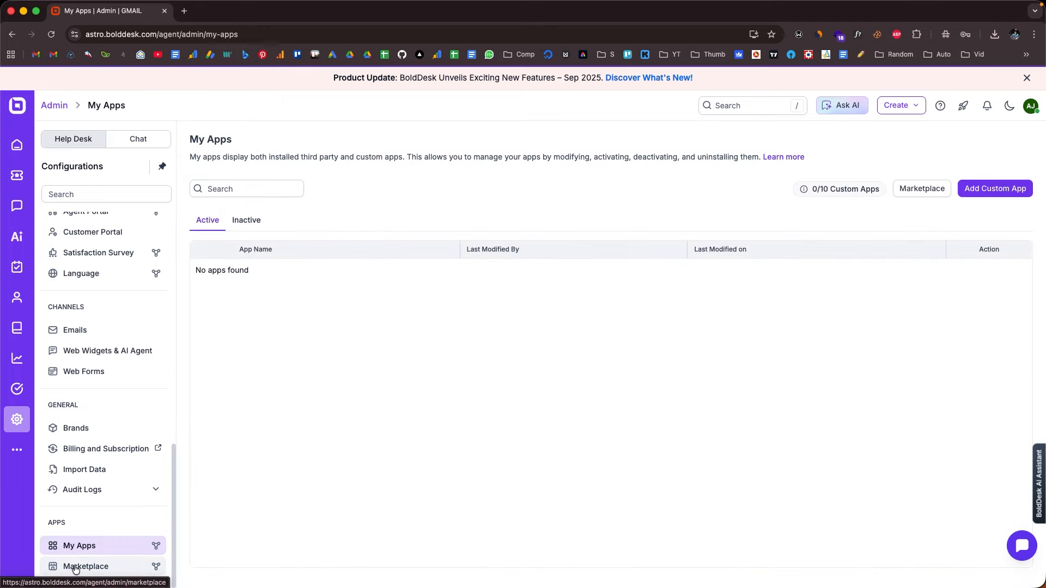
click(72, 565)
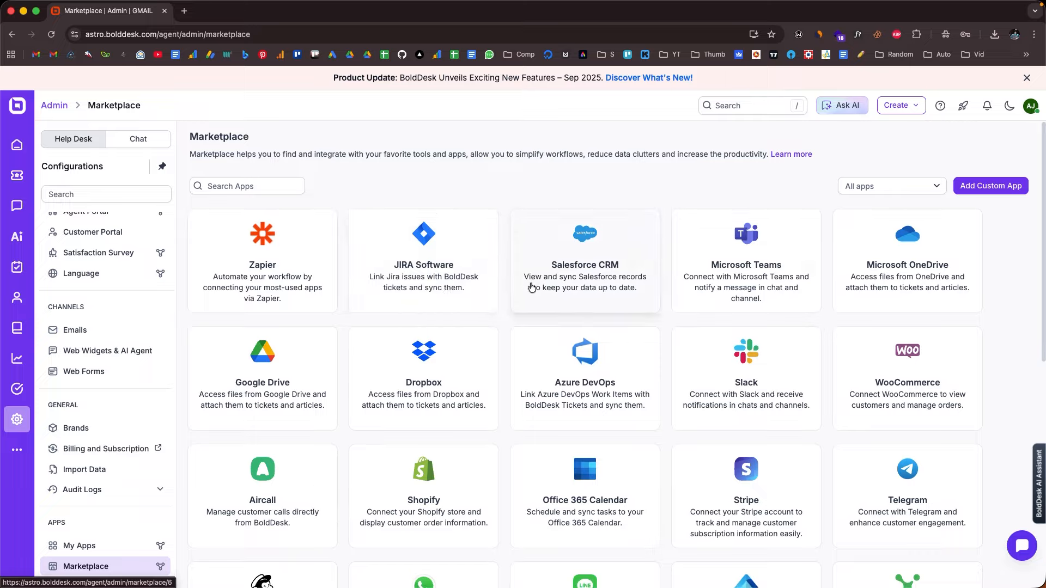
scroll(531, 287, down, 3)
scroll(532, 287, down, 3)
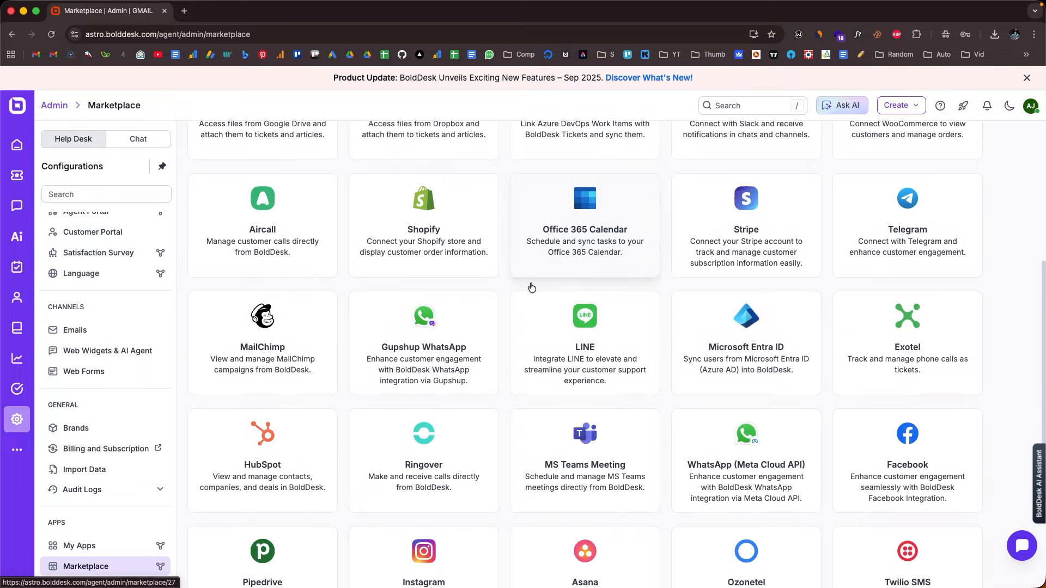
scroll(531, 287, down, 3)
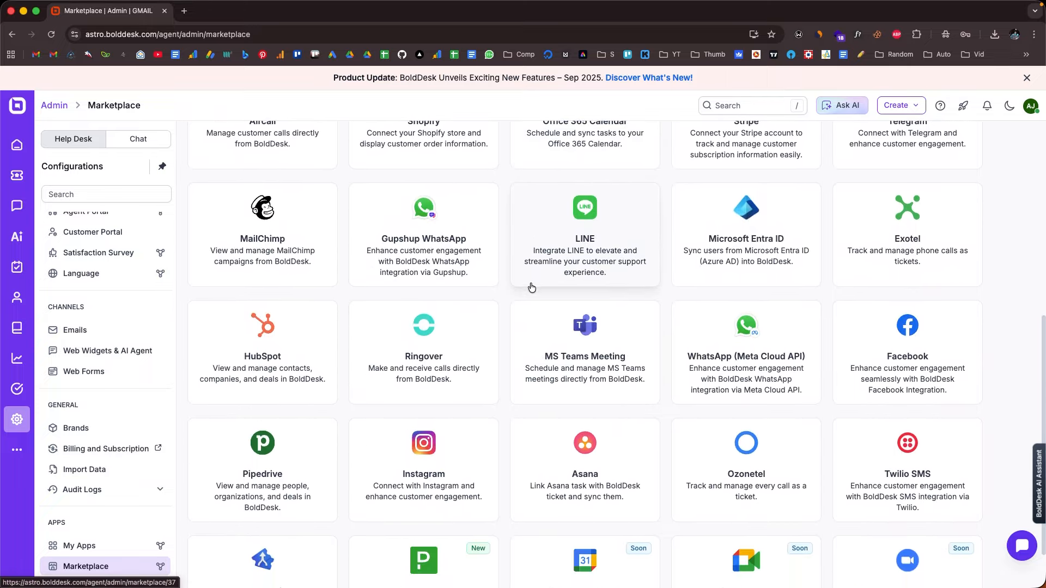
scroll(531, 286, up, 4)
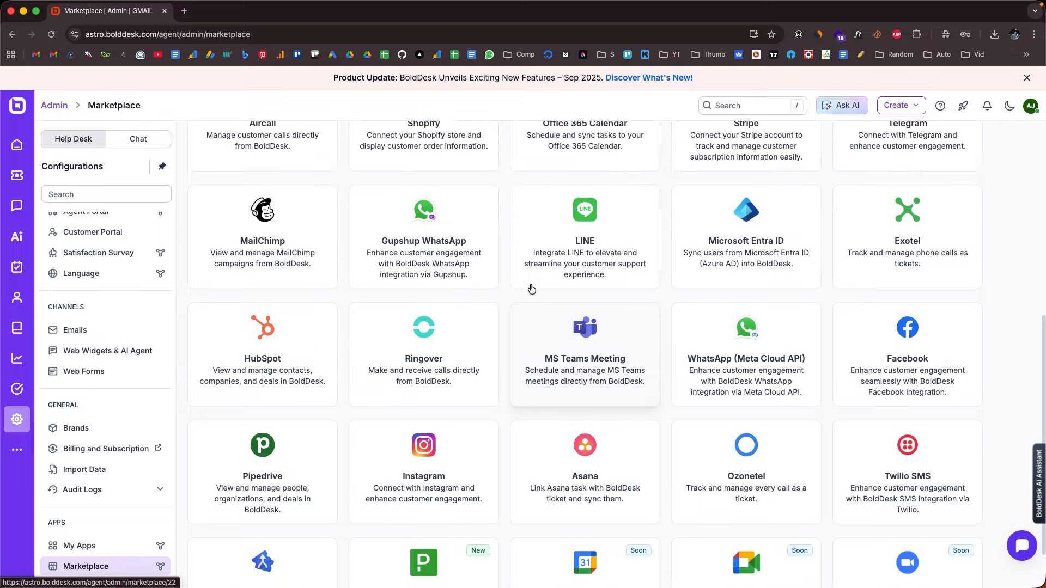
scroll(531, 289, up, 4)
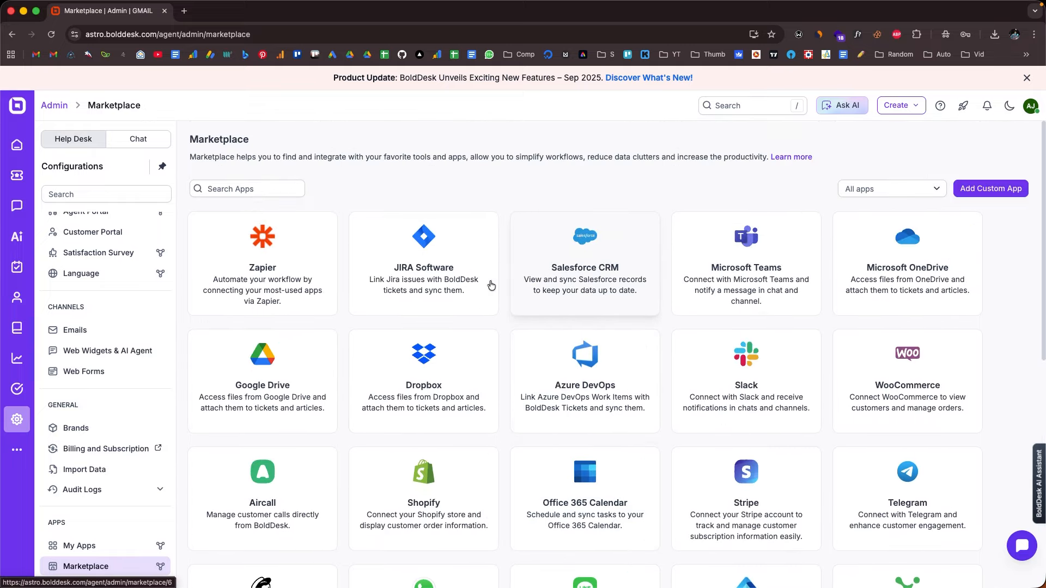
Open the Zapier app's details in the Marketplace and launch its installation
click(302, 263)
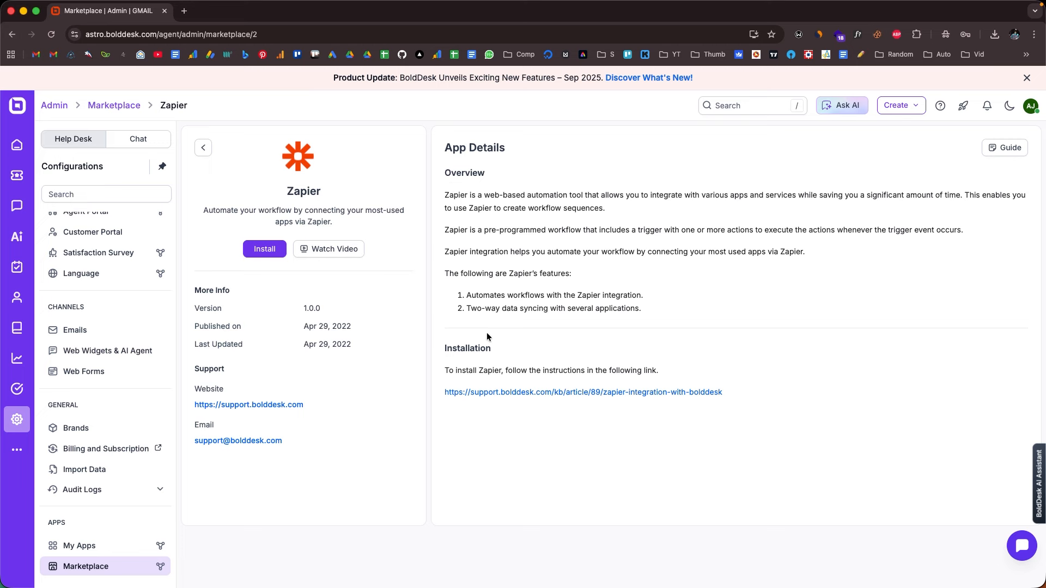
click(265, 251)
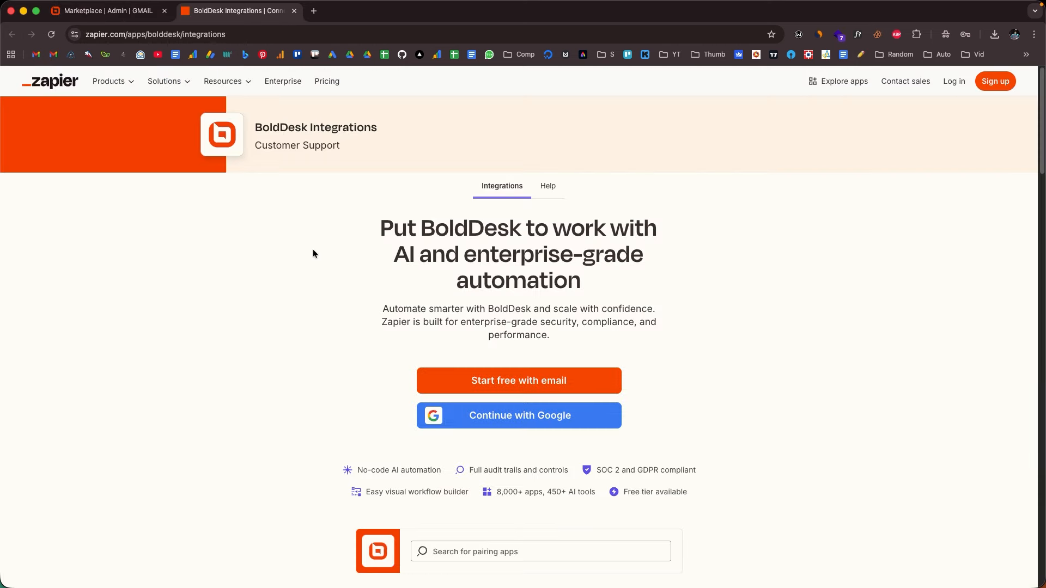
Look over the Zapier page's BoldDesk integration headline, close that page, and browse the other integration apps in the Marketplace
drag(376, 235, 681, 299)
key(super+w)
scroll(442, 354, down, 1)
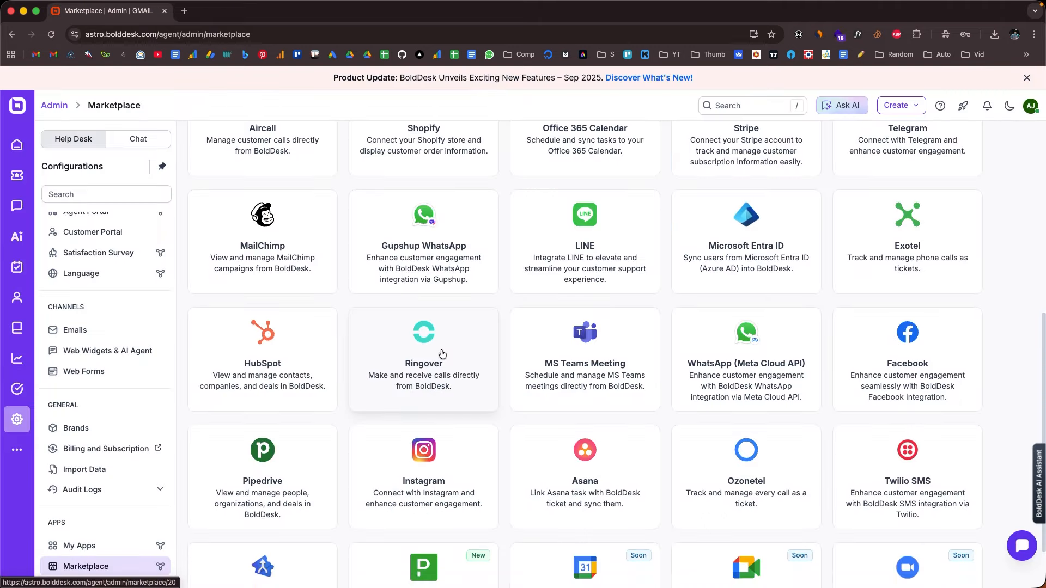
scroll(442, 354, down, 3)
scroll(734, 351, up, 7)
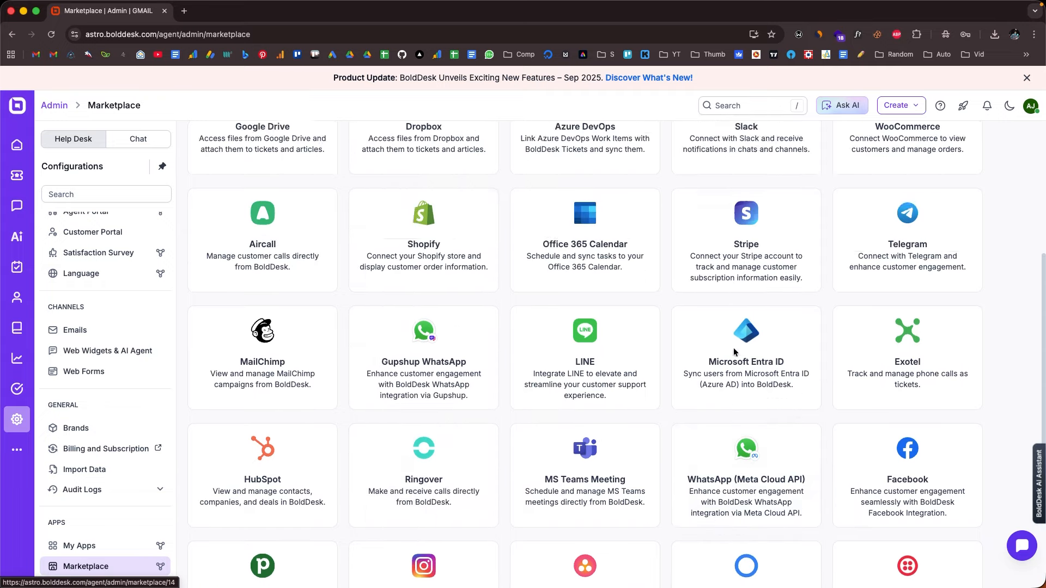
scroll(734, 352, up, 5)
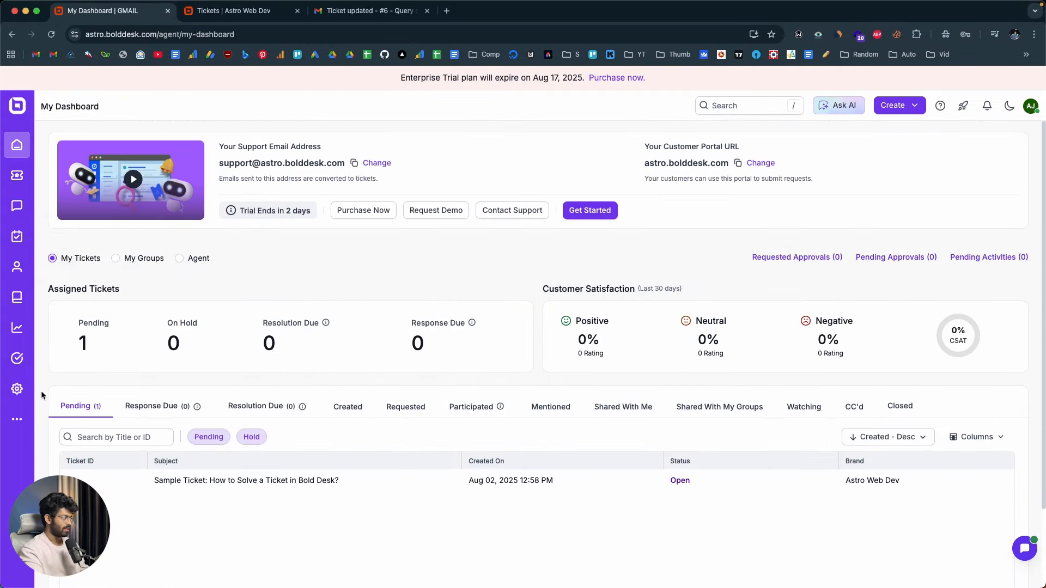
Open the Admin Center and look through the Help Desk configuration categories
click(17, 389)
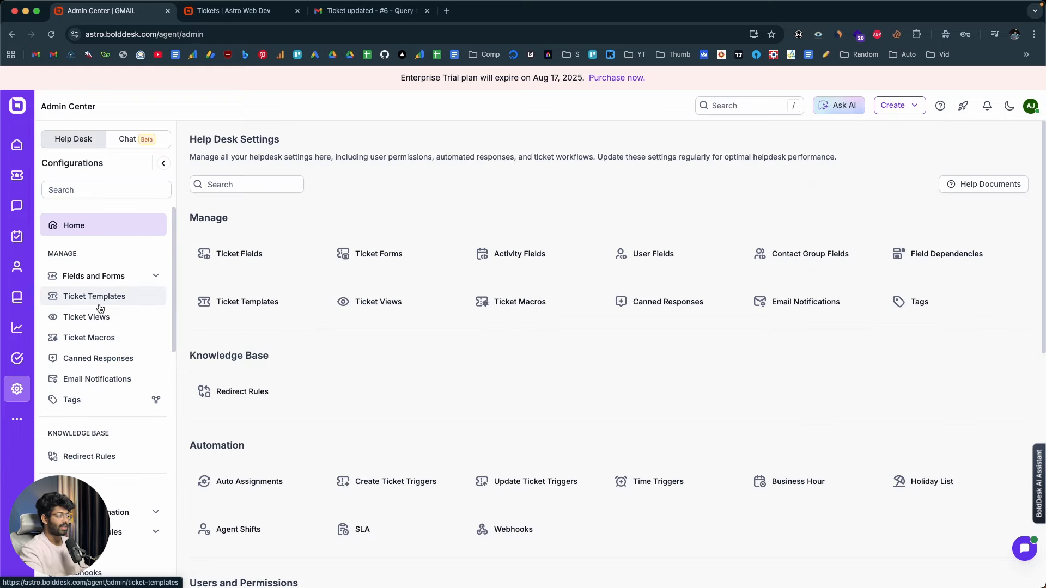
scroll(112, 275, down, 10)
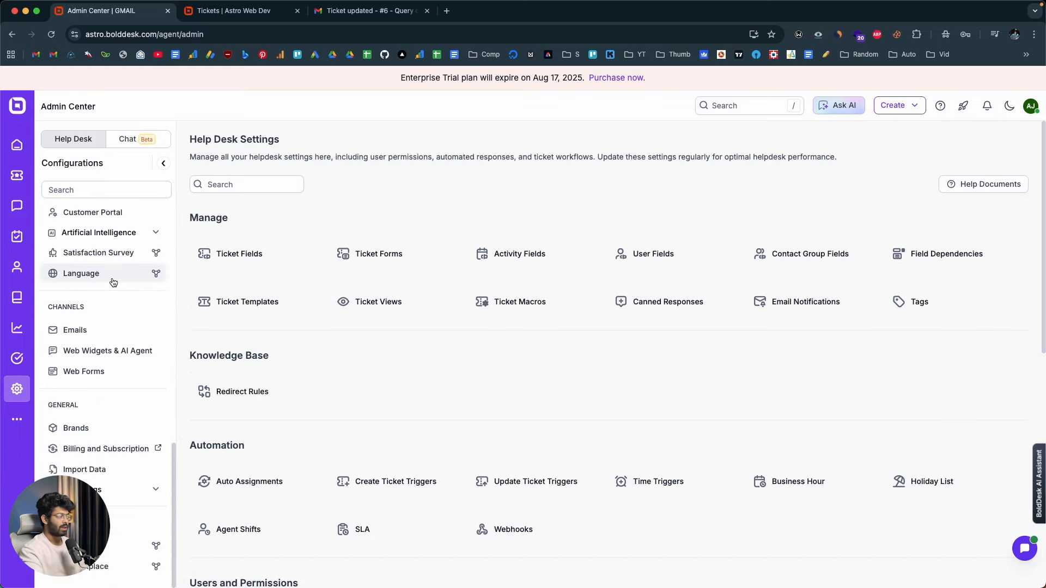
scroll(113, 279, up, 12)
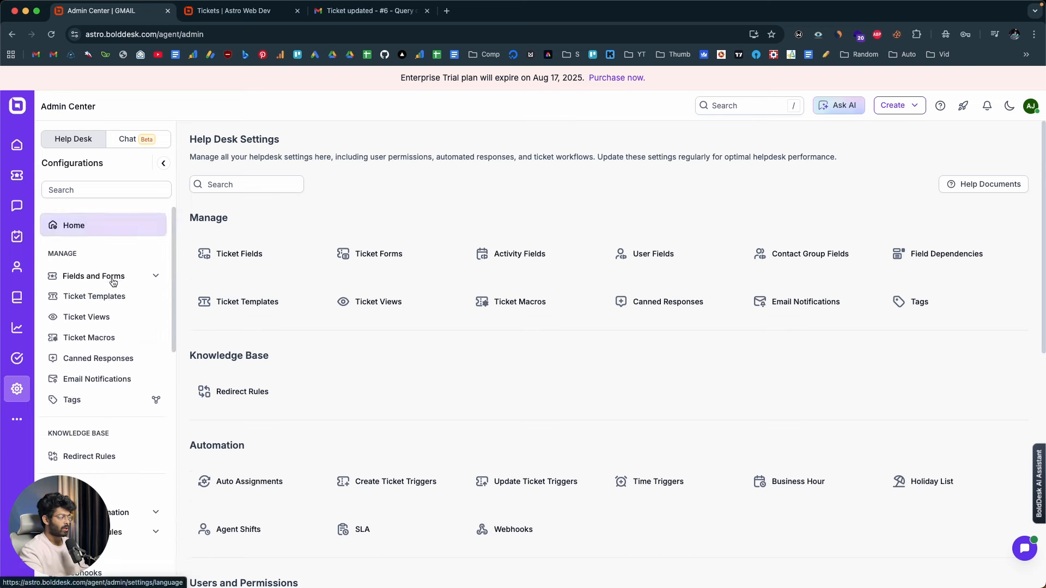
Go back to My Dashboard and review the assigned tickets and customer satisfaction sections
click(17, 145)
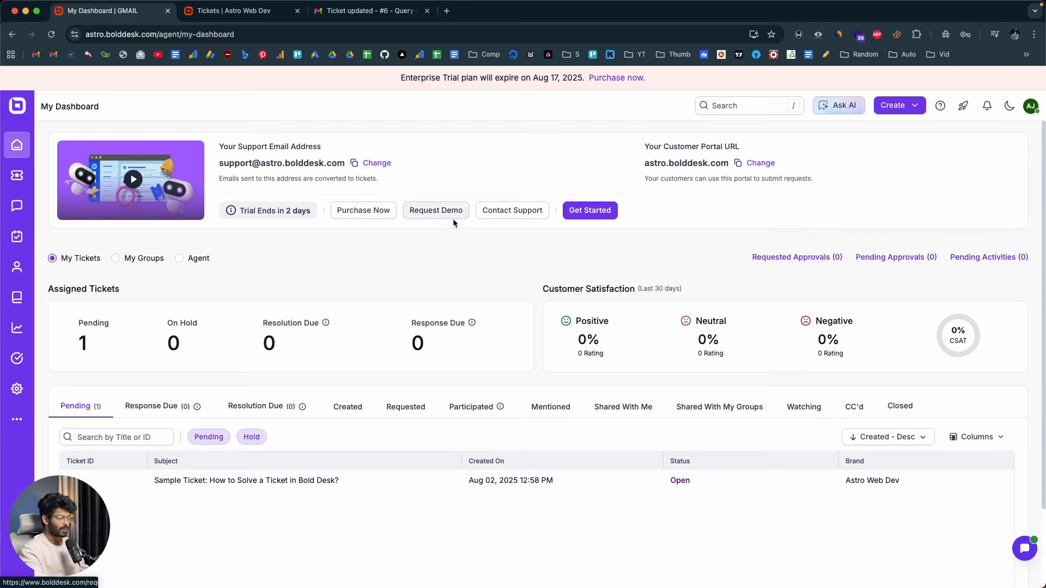
scroll(404, 228, down, 2)
scroll(405, 227, up, 2)
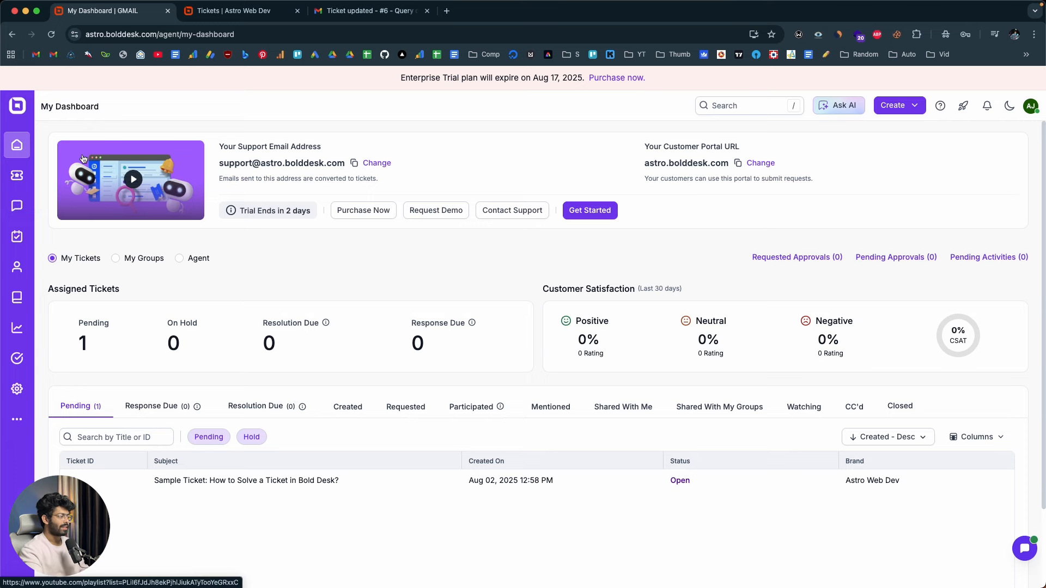
Glance at the All Pending Tickets list, return to the dashboard, and check the Activities page
click(29, 173)
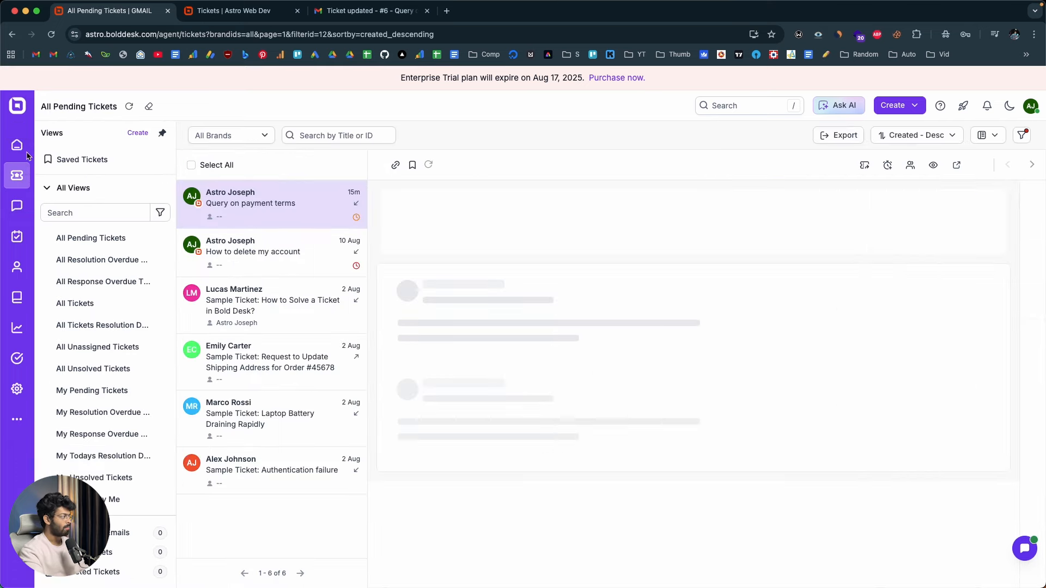
click(27, 157)
mouse_move(19, 275)
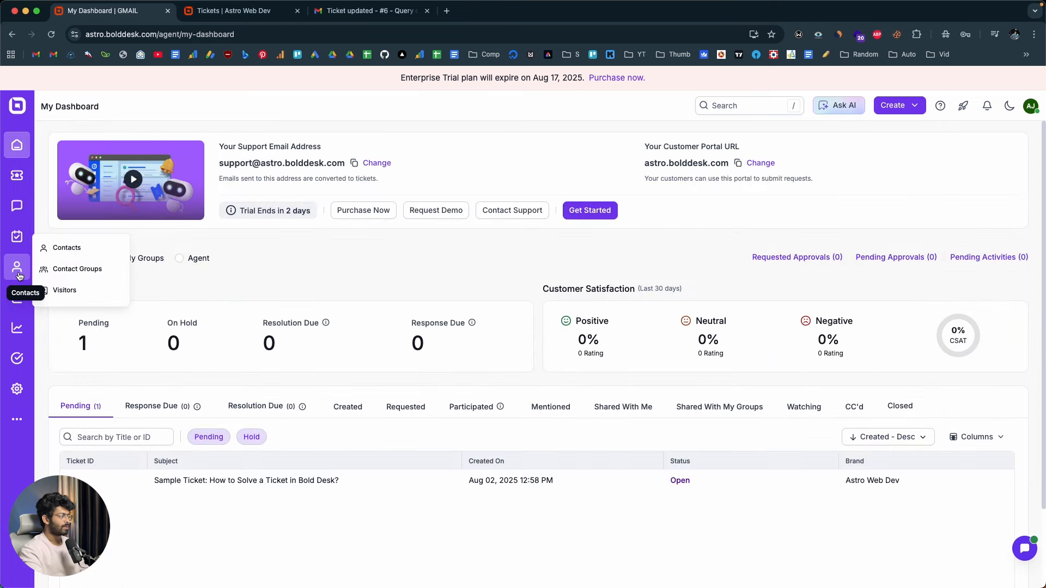
click(17, 235)
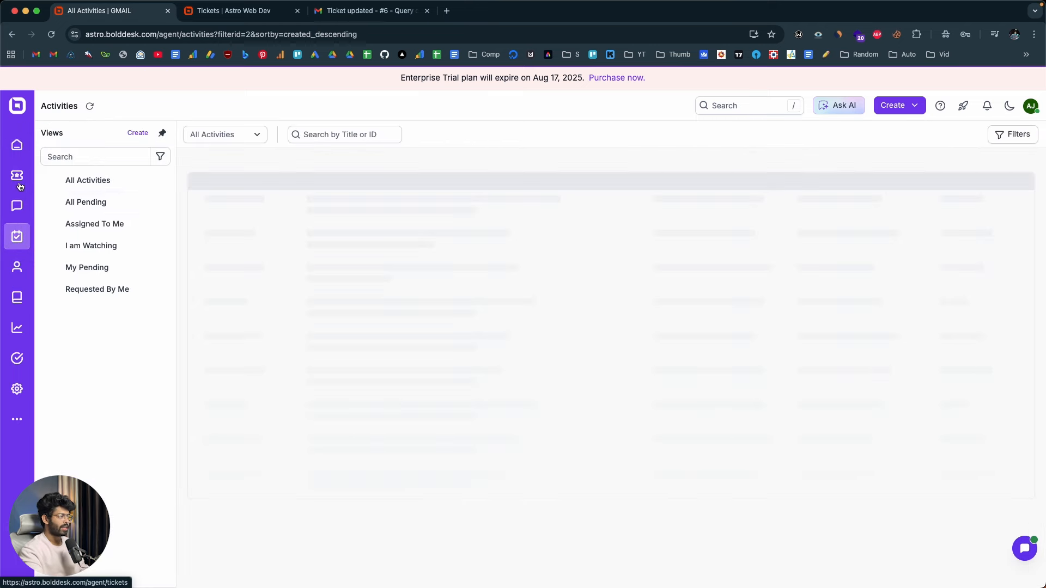
click(14, 145)
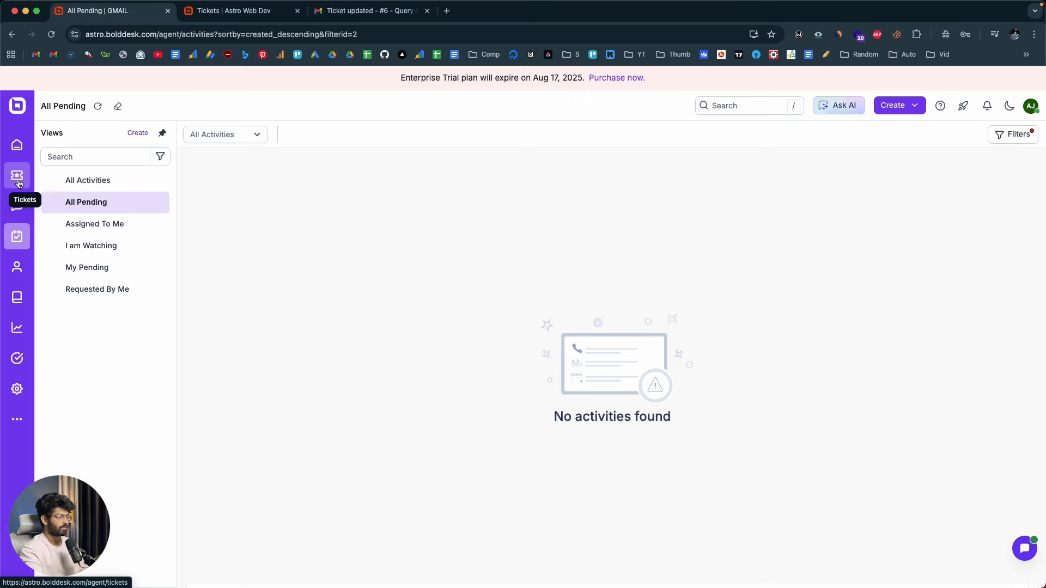